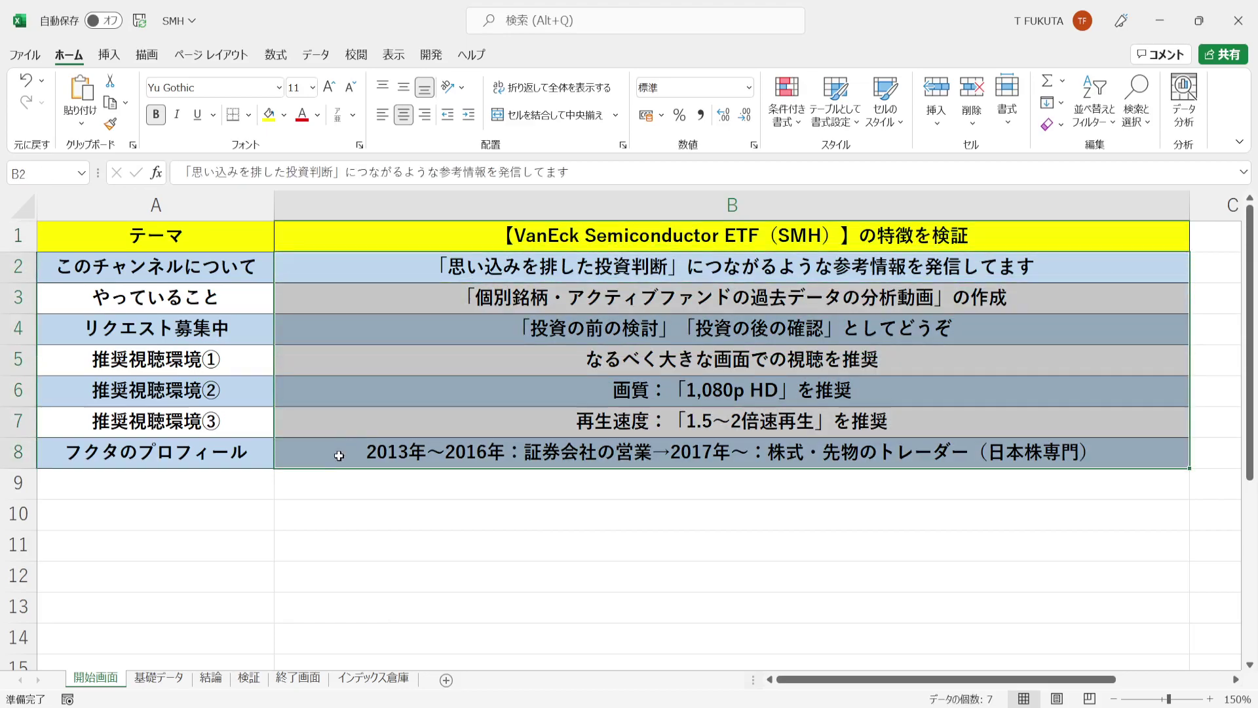
- On the 基礎データ sheet, review the ETF's code, listing year and market, plus the analysis topics and verification period in B9:B11
left_click(170, 678)
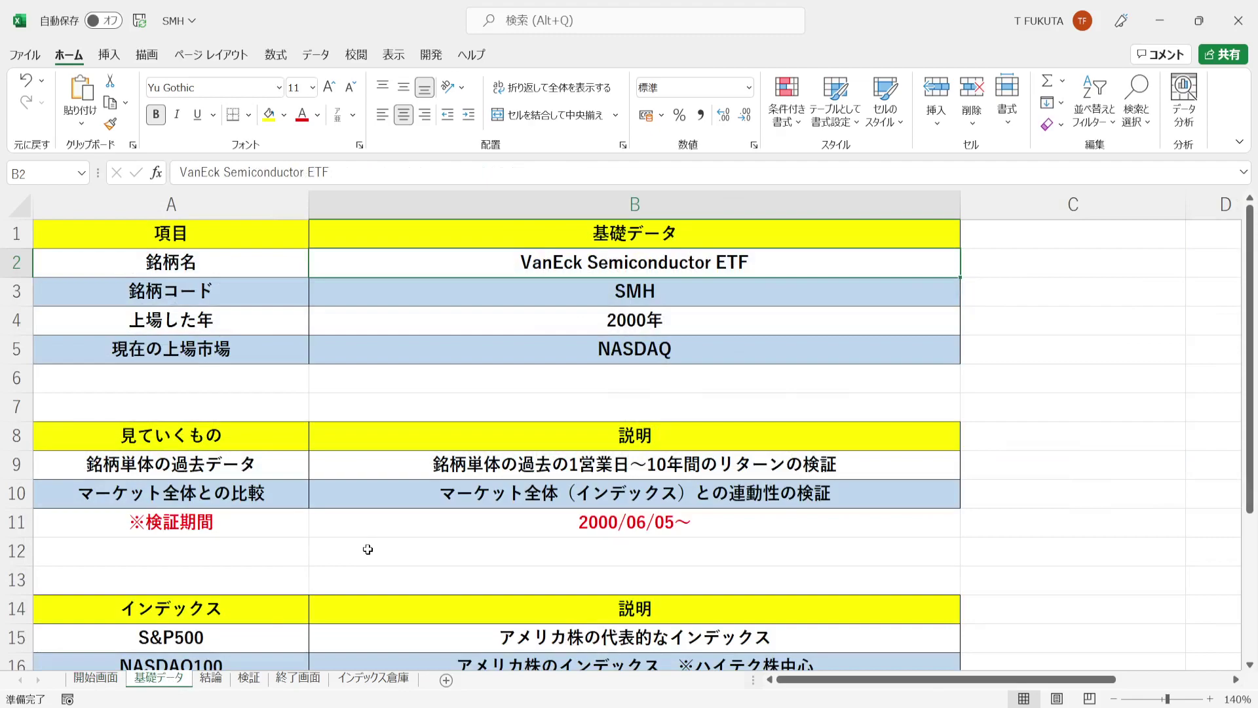
left_click(441, 289)
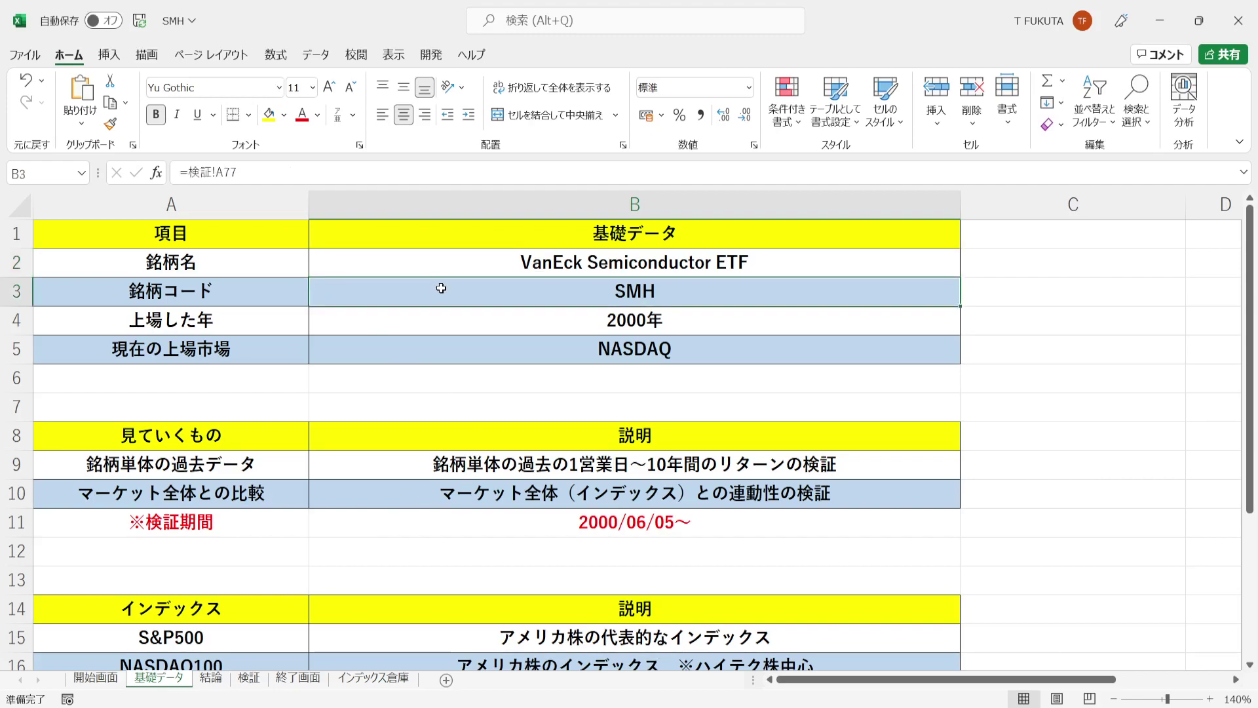
left_click(440, 324)
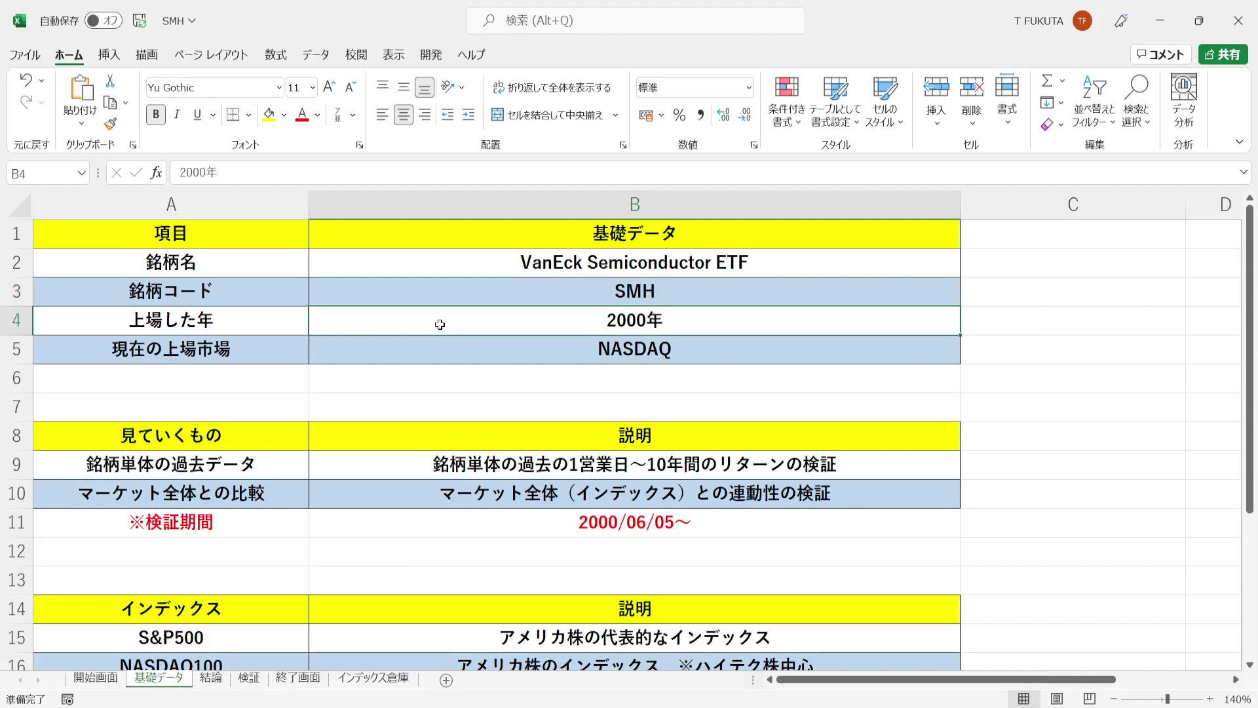
left_click(446, 356)
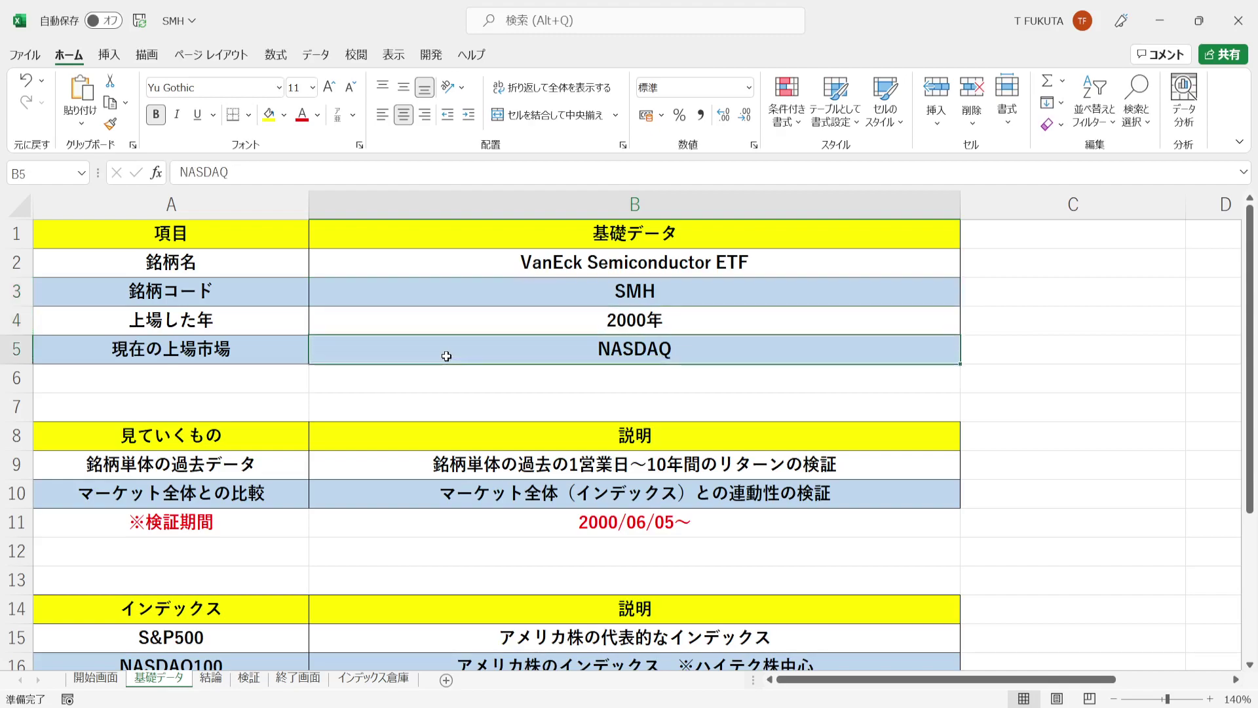
left_click(376, 464)
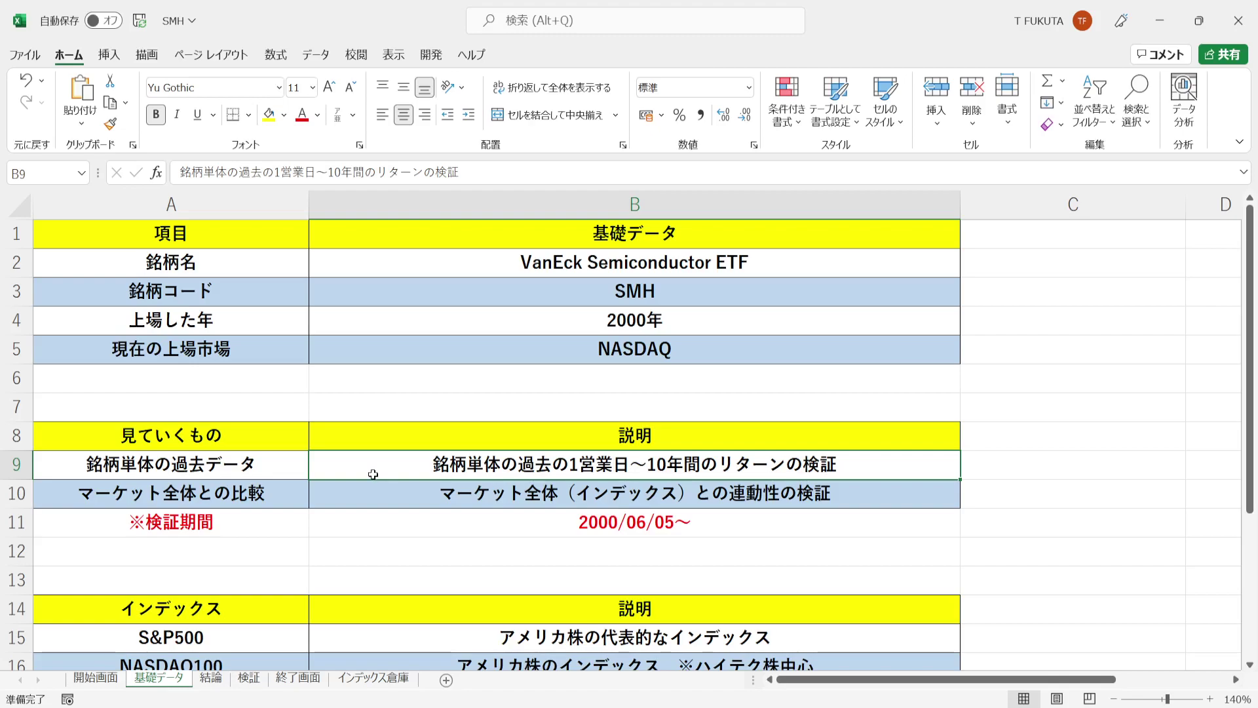
left_click(369, 493)
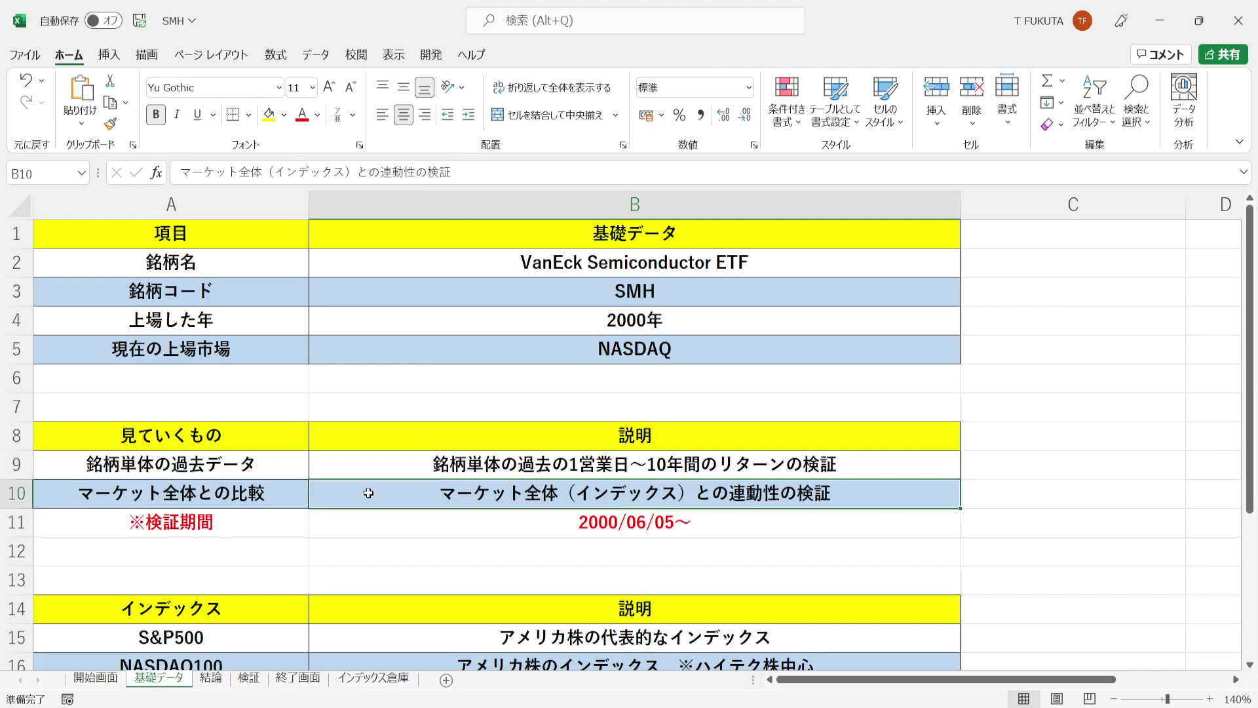
left_click(380, 523)
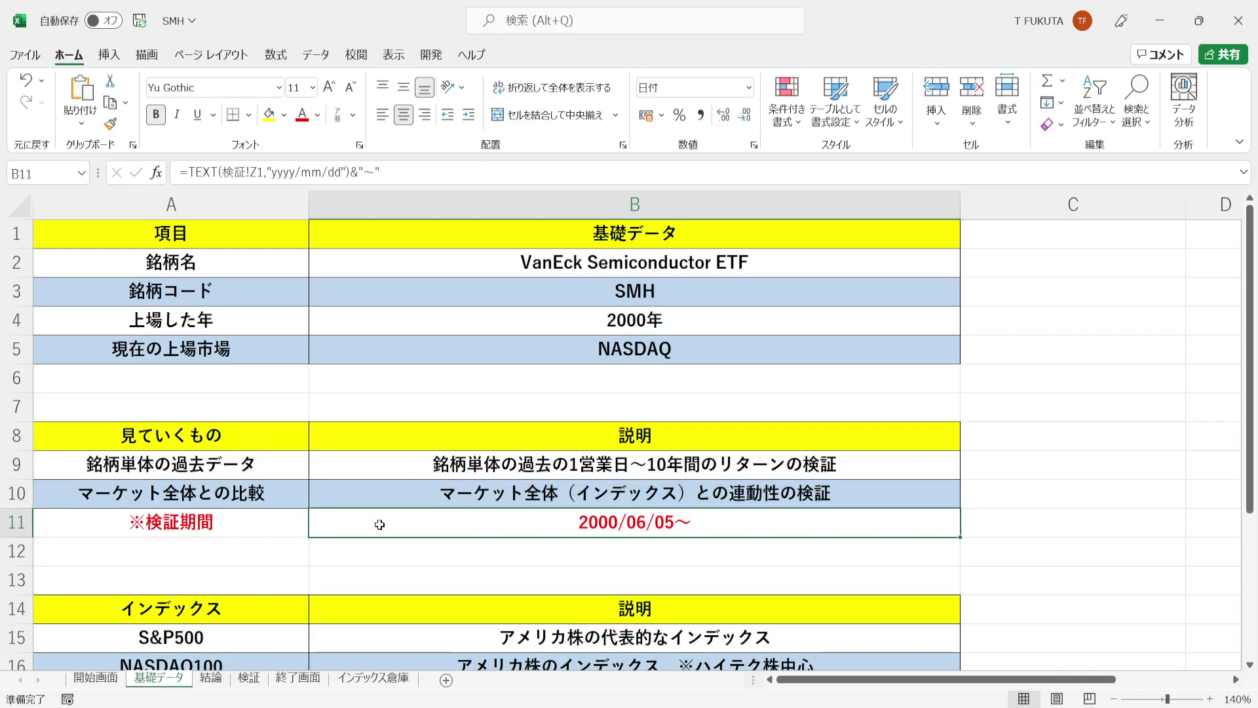
- Review the インデックス and リターンの種類 tables on the 基礎データ sheet, ending with row 20 (配当抜き) selected
key("Down")
key("Down")
key("Down")
key("Down")
key("Down")
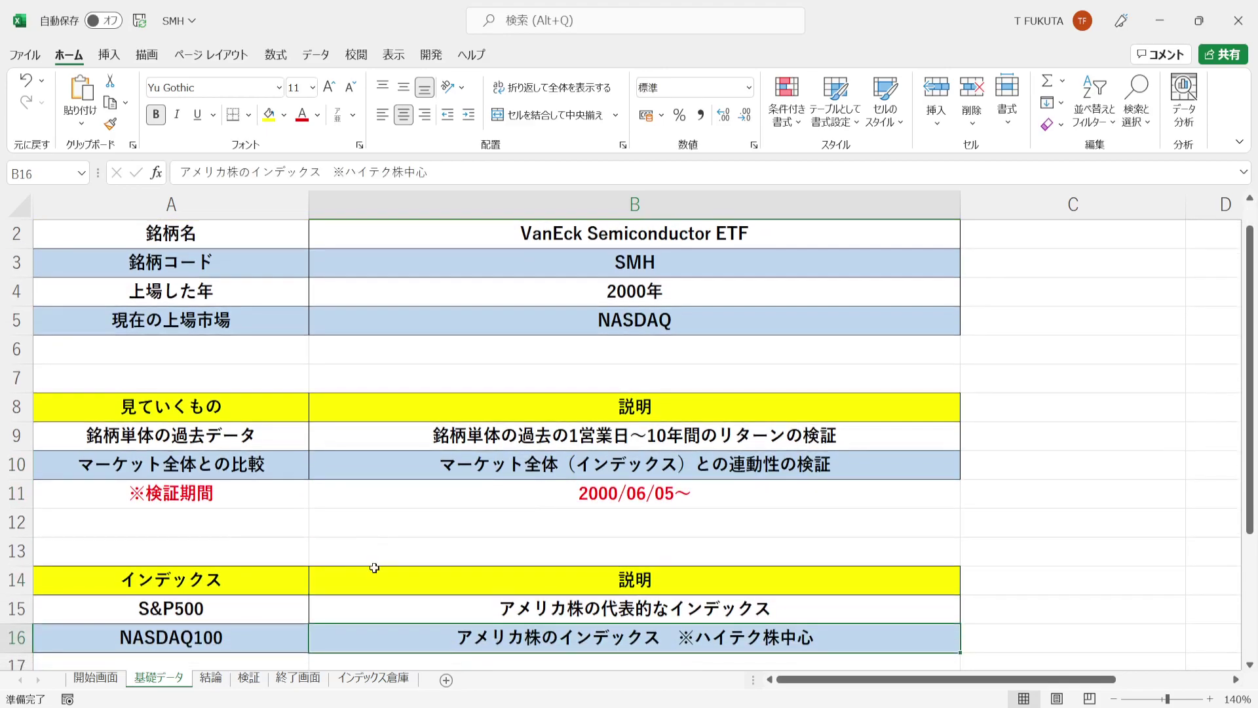
left_click(392, 607)
key("Down")
key("Down")
key("Down")
key("Down")
key("Down")
key("Down")
key("Down")
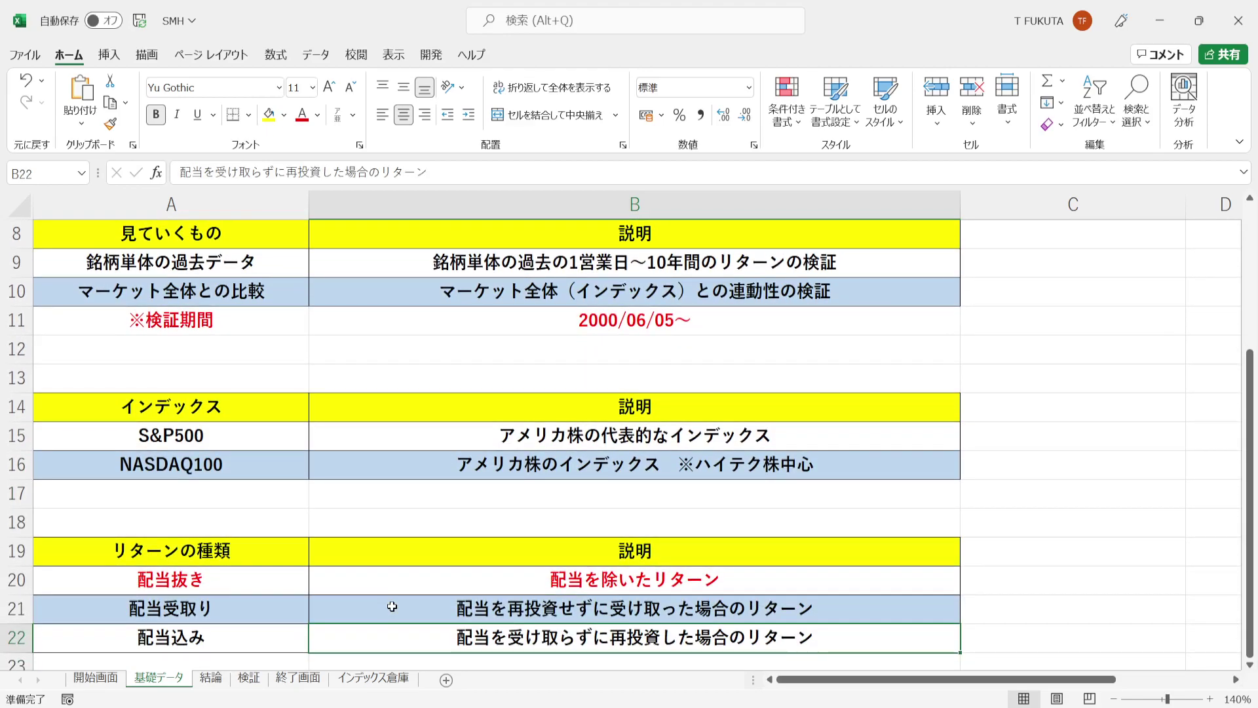
left_click(18, 578)
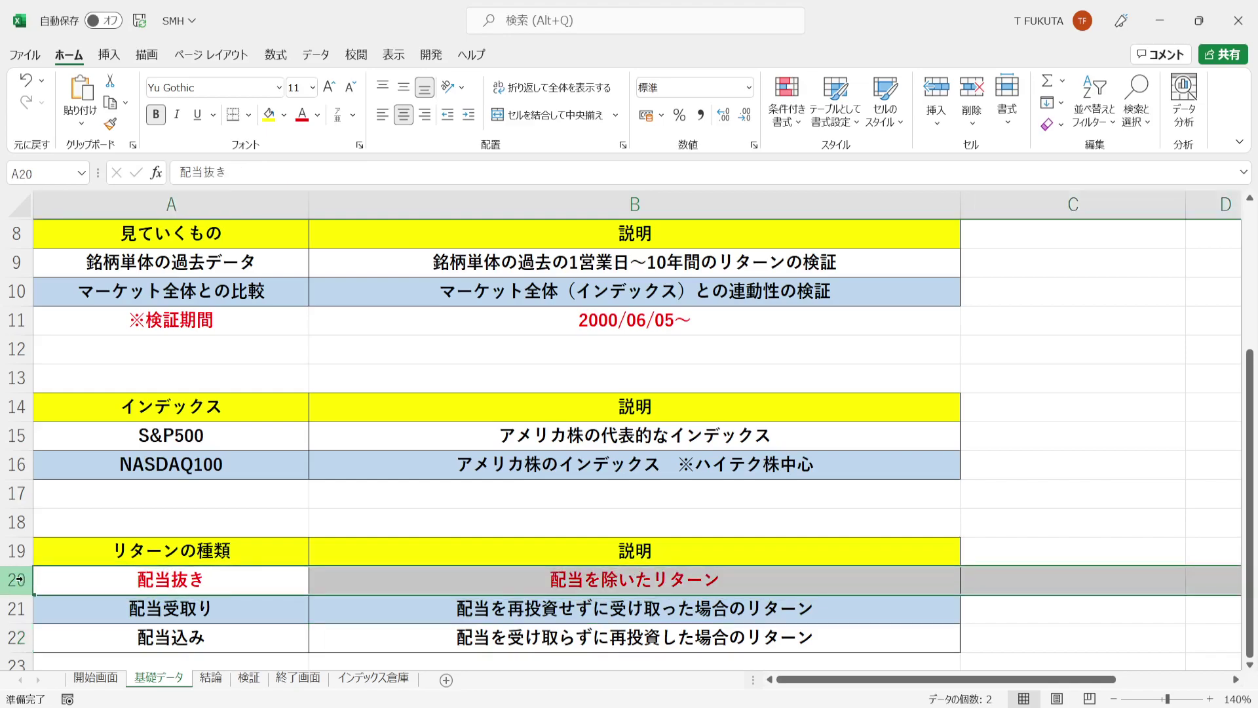
- On the 結論 sheet, go through the conclusions in B2:B6 from correlation and beta to Sharpe ratio, alpha and investment premise
left_click(211, 679)
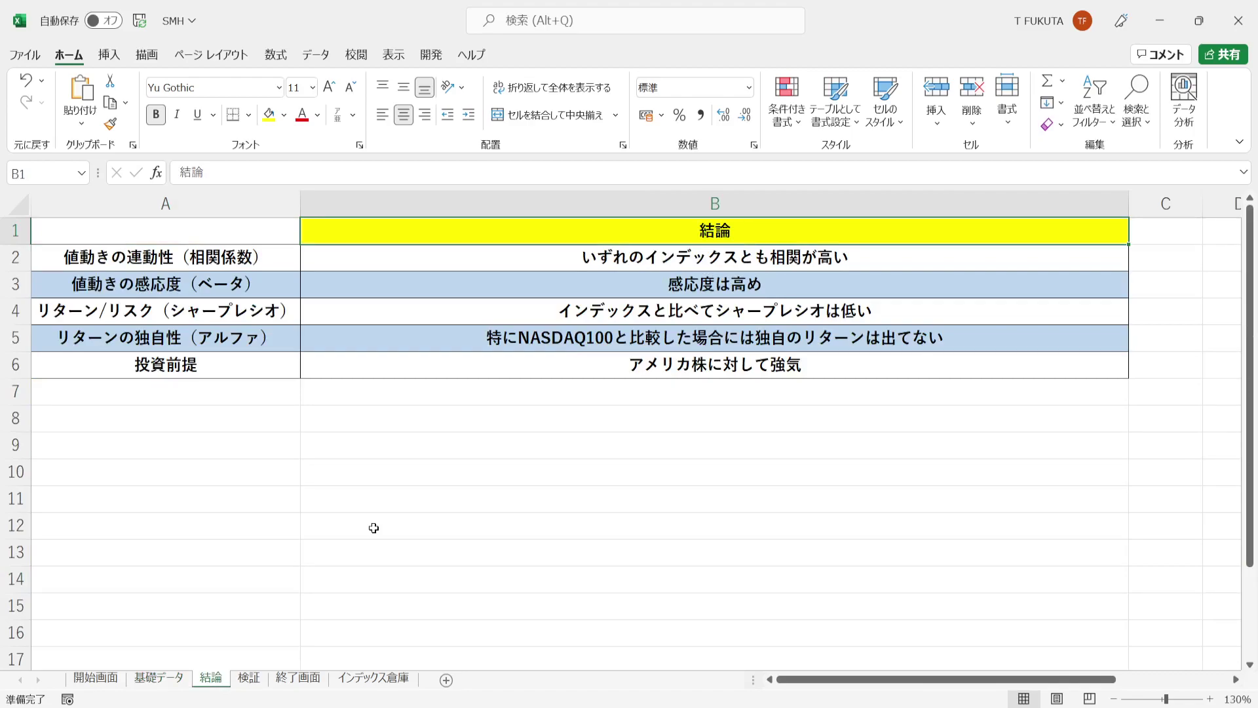
left_click(352, 264)
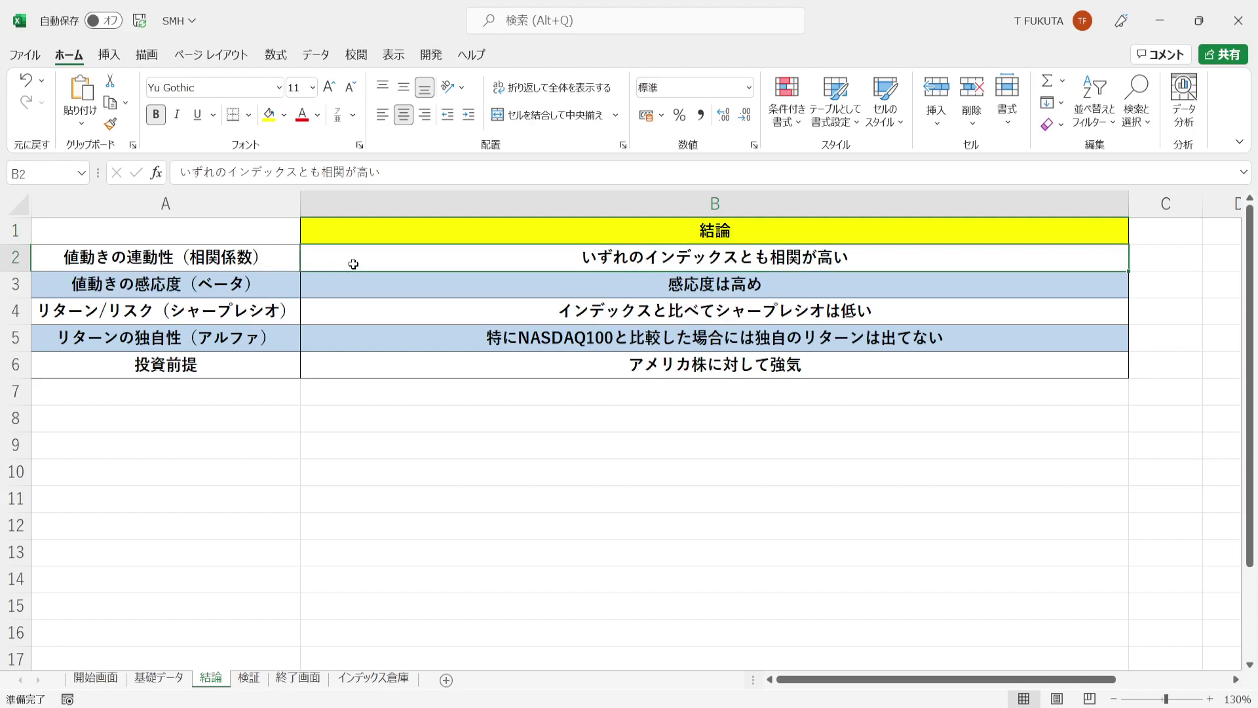
left_click(395, 289)
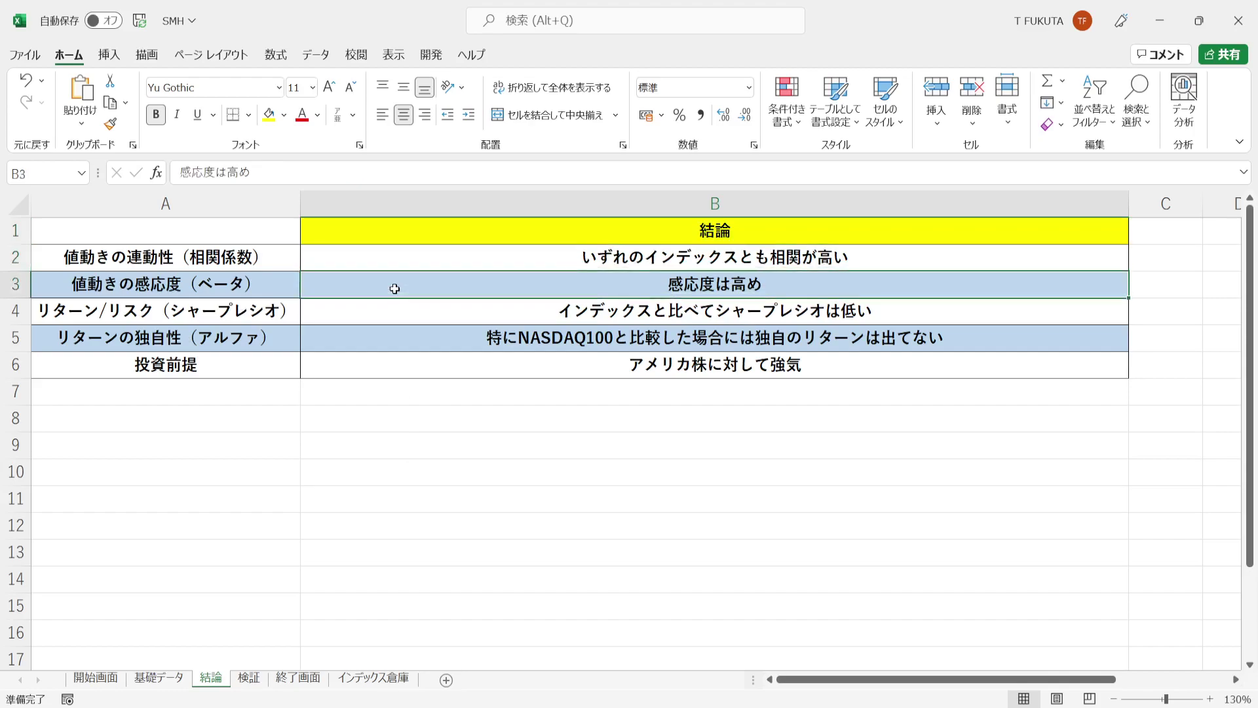
left_click(408, 316)
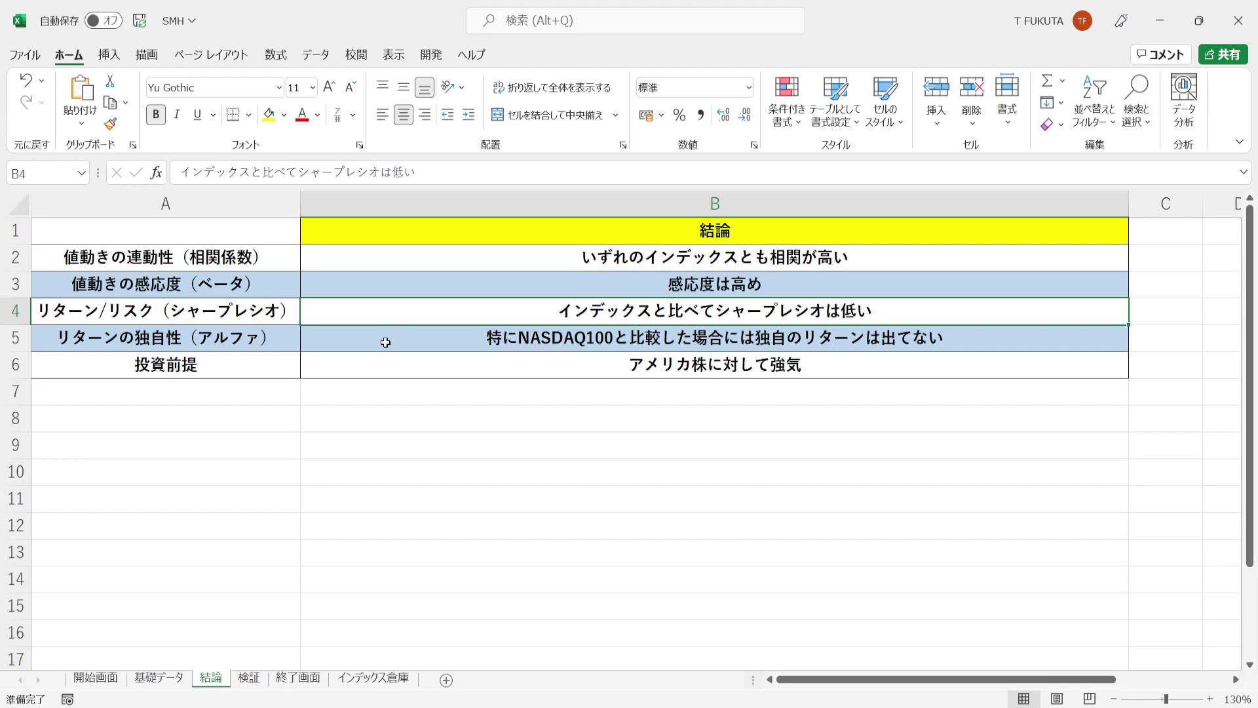
left_click(385, 342)
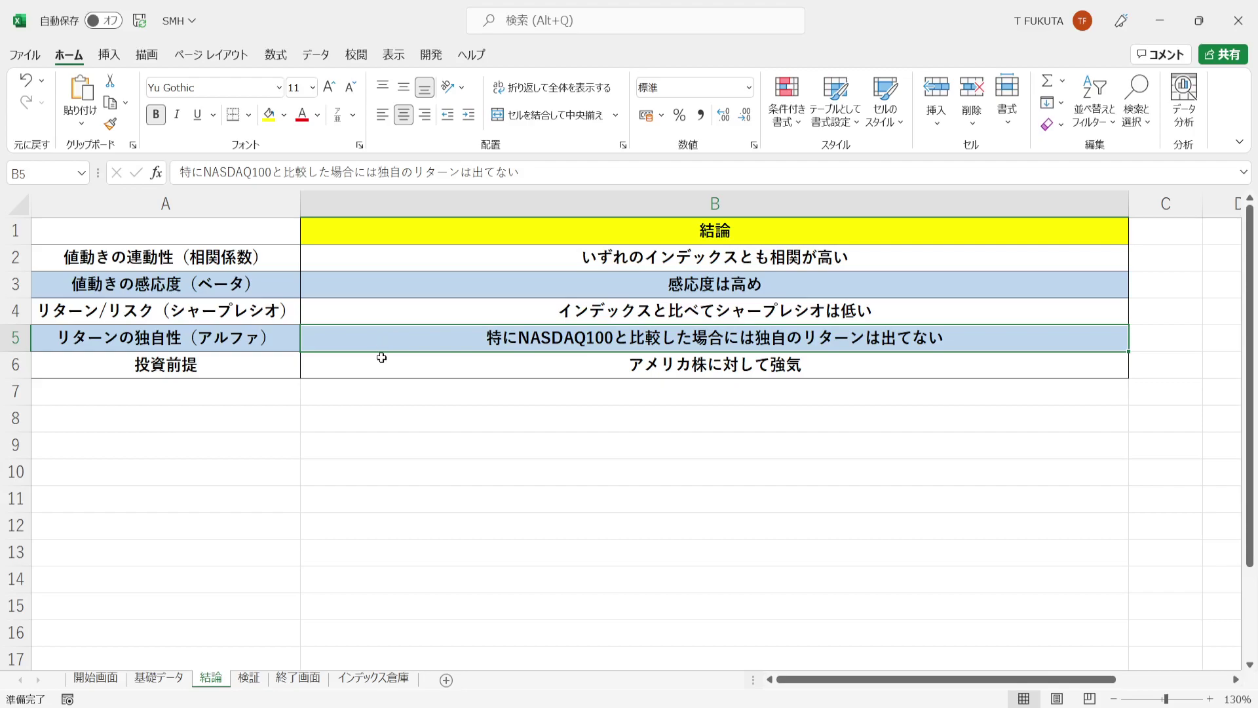
left_click(378, 365)
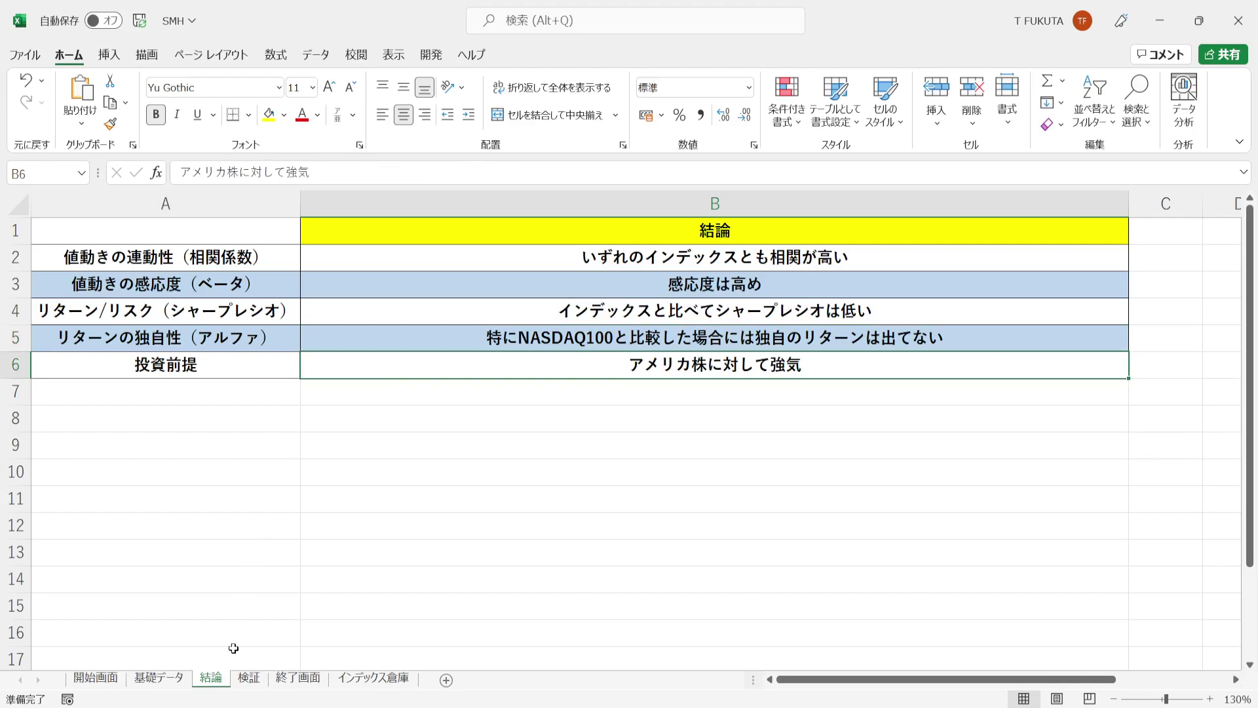
- On the 検証 sheet, return to the start of the data and examine the period dates in column Z and the headings of column AA
left_click(245, 681)
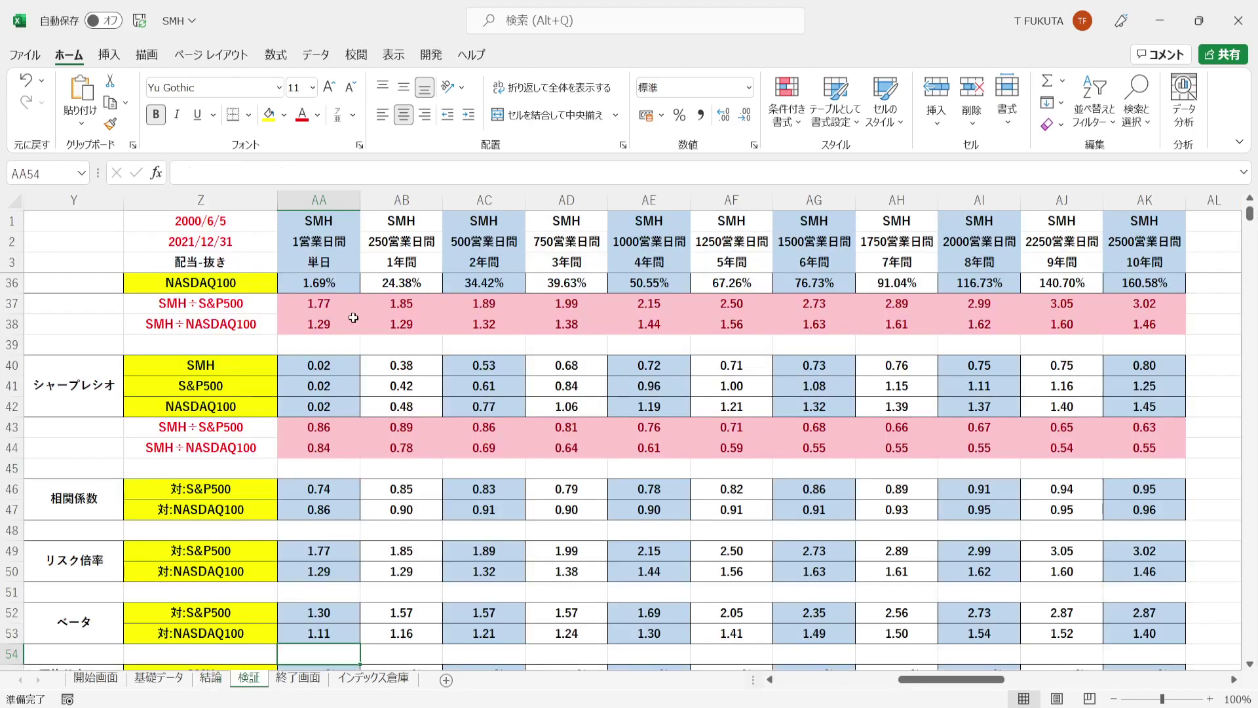
key("ctrl+Home")
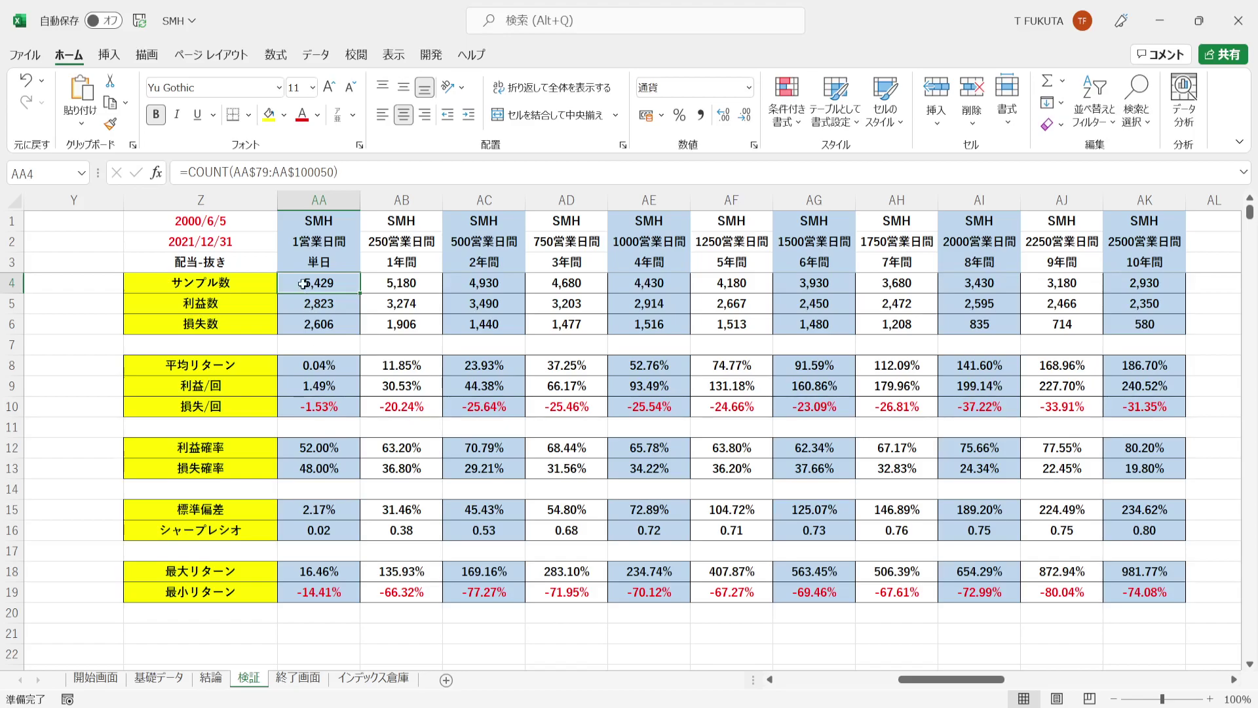
left_click(314, 200)
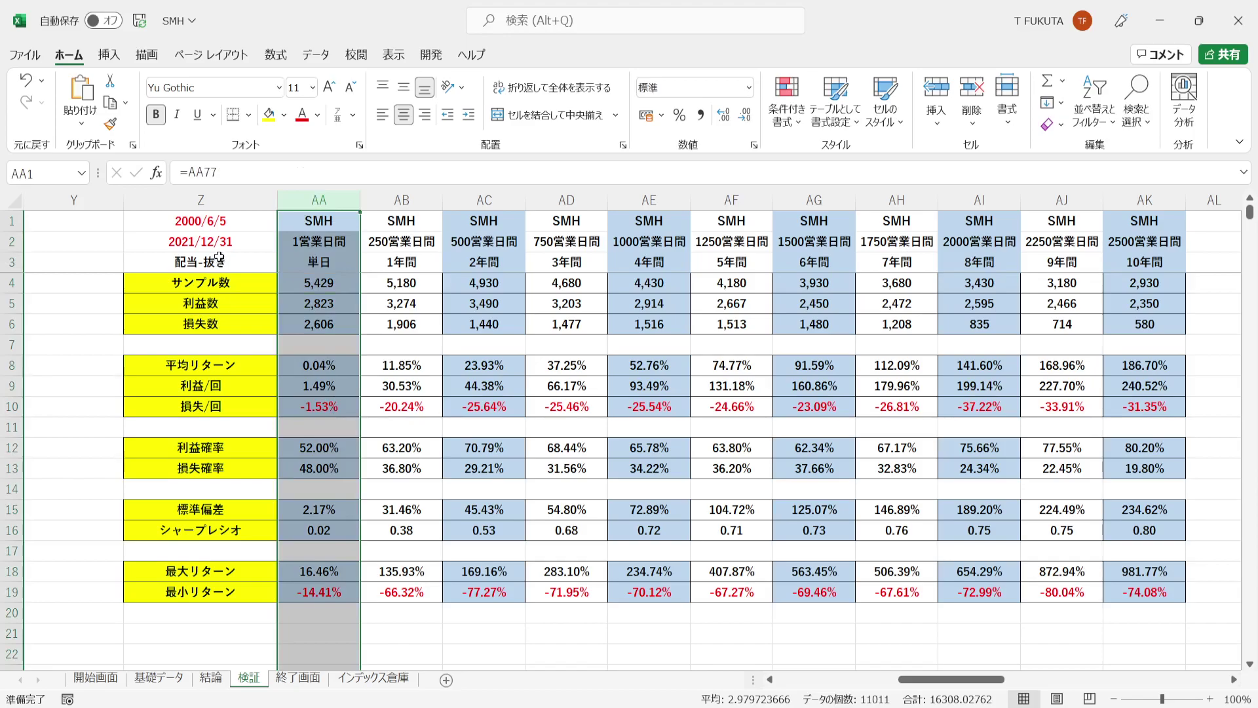
left_click(249, 226)
key("ctrl+space")
left_click(249, 226)
left_click(254, 239)
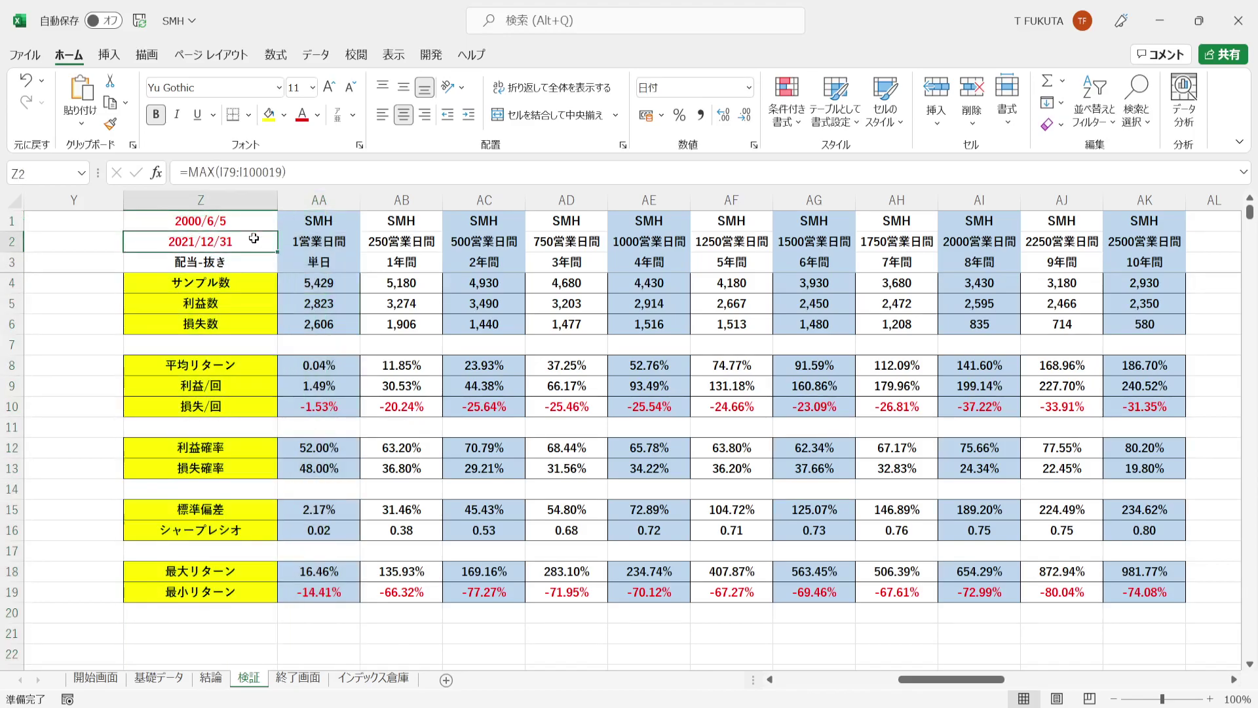
left_click(287, 224)
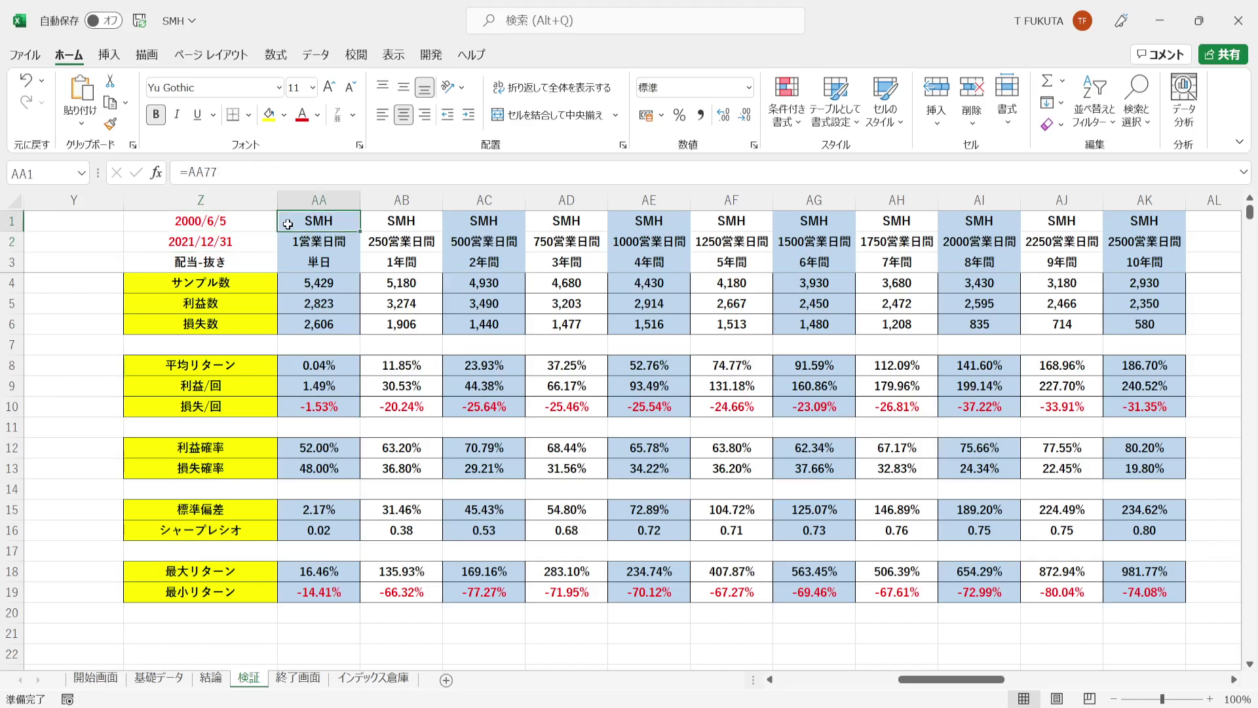
left_click(283, 243)
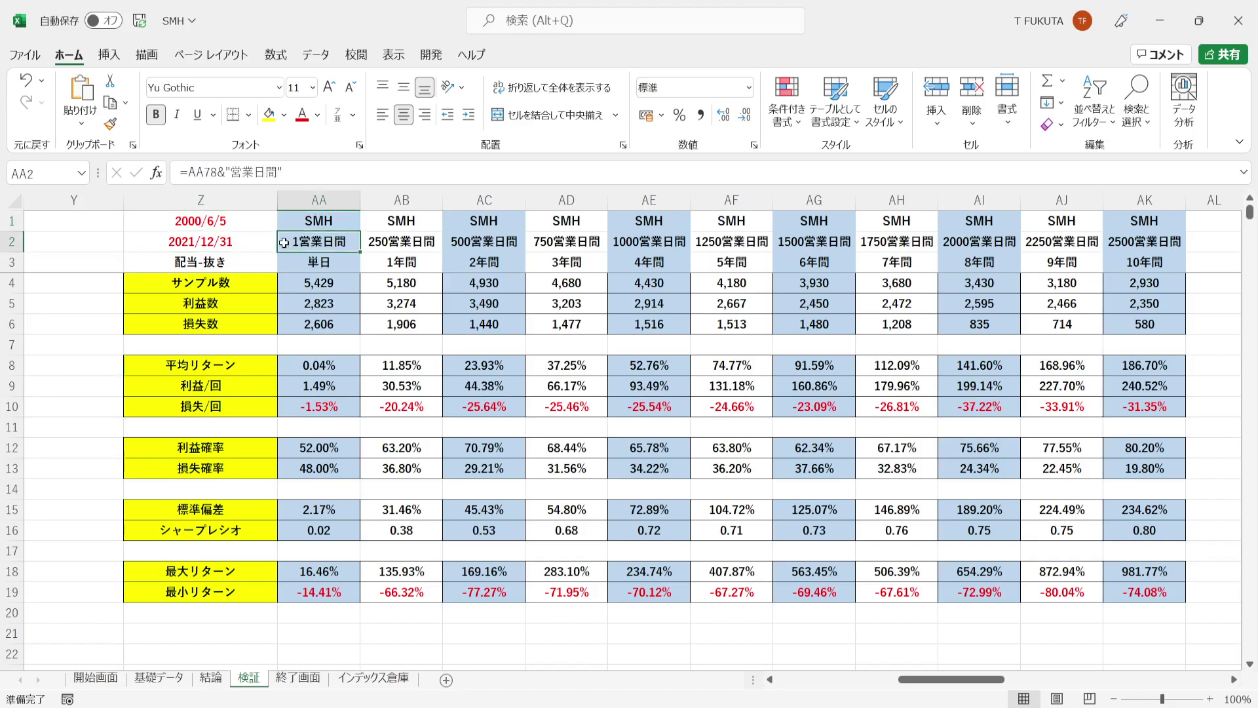
- Examine the one-business-day sample count, profit and loss counts, their probabilities and the average returns in column AA
left_click(288, 282)
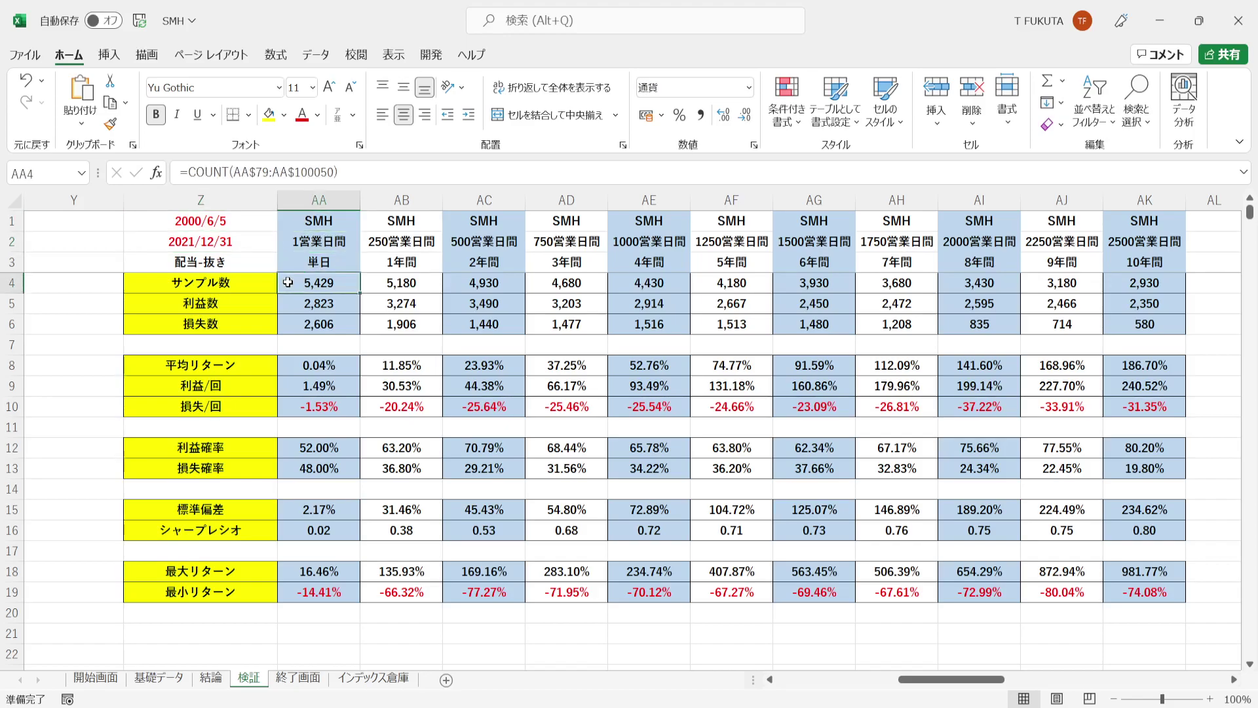
left_click(292, 446)
left_click(291, 316)
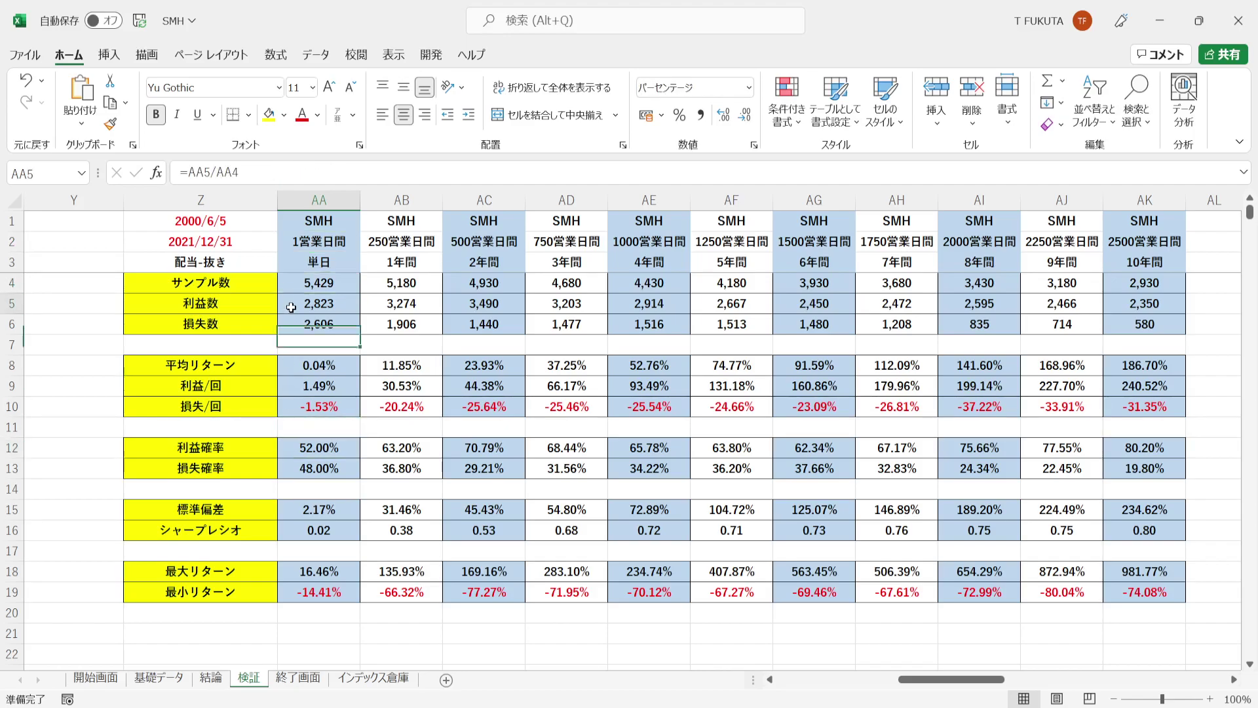
left_click(291, 366)
left_click(292, 388)
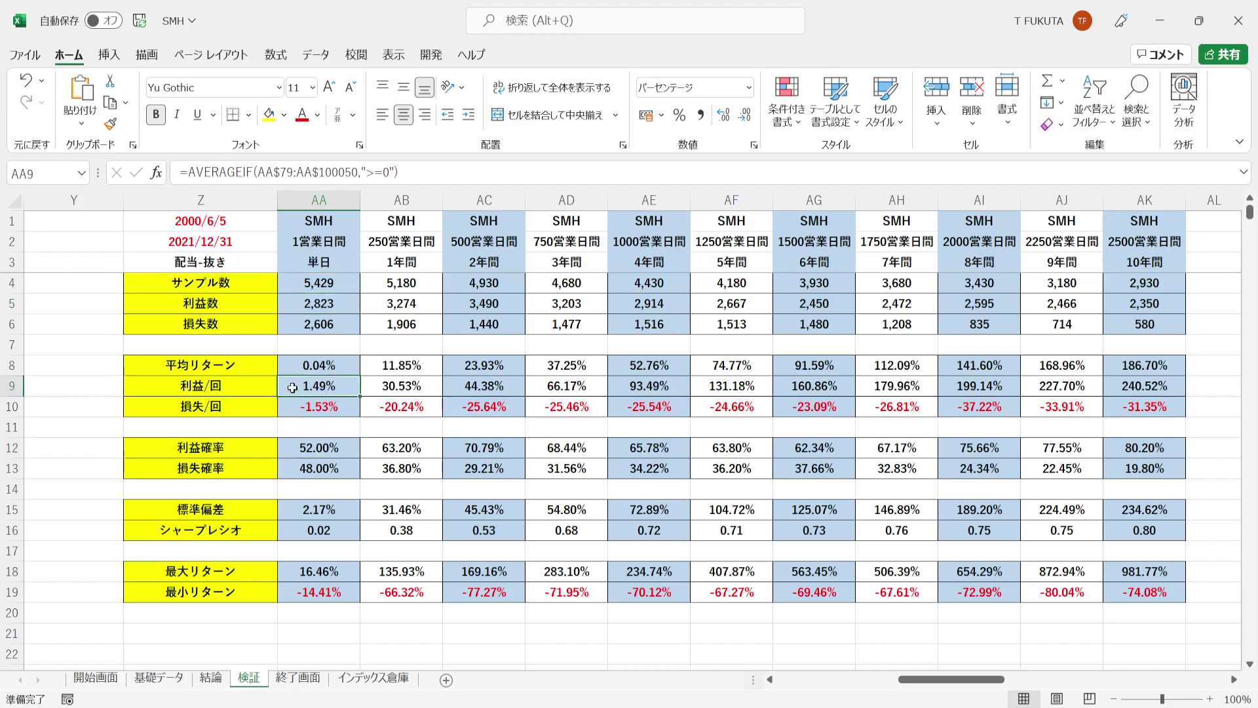
left_click(292, 470)
left_click(292, 328)
left_click(289, 412)
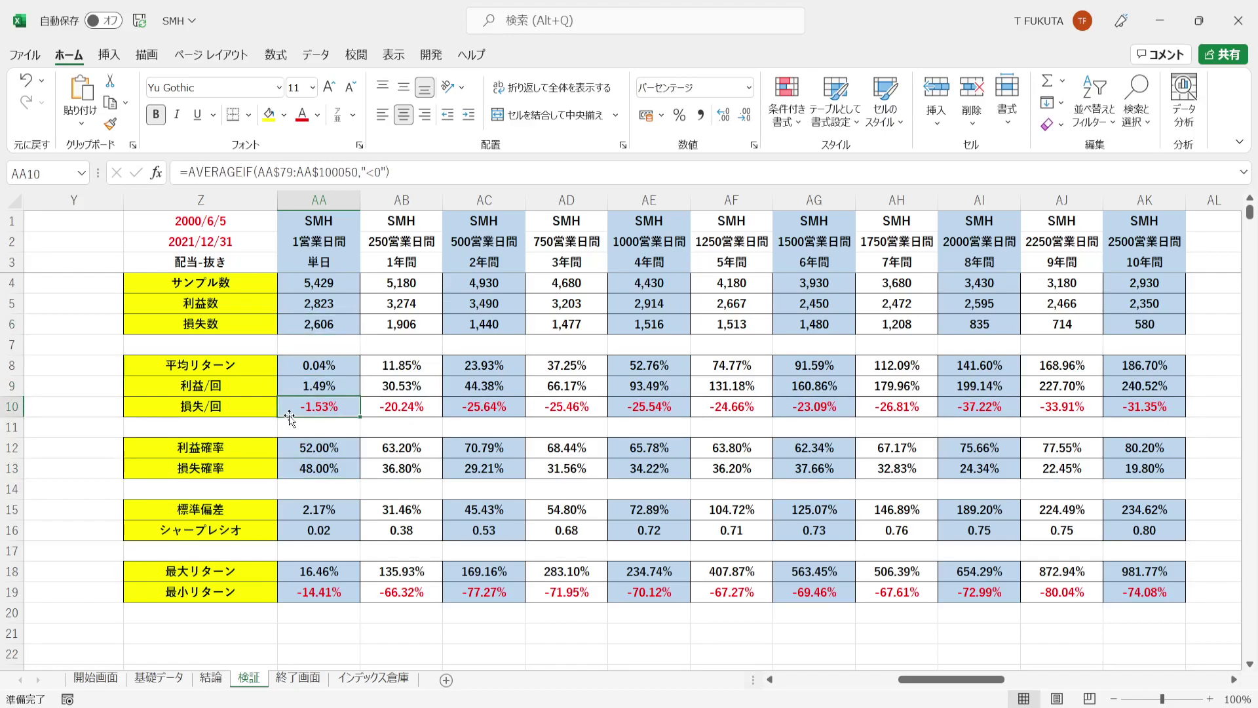
left_click(285, 366)
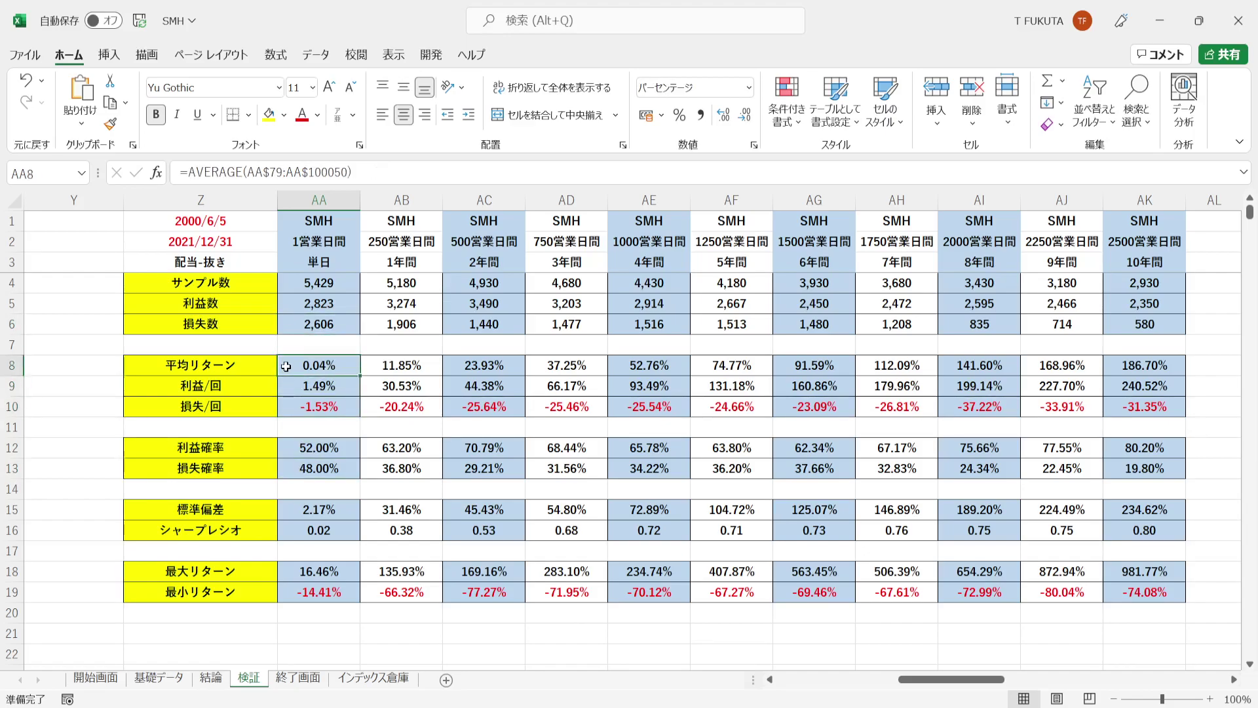
- Compare the one-day average return in AA8 with the standard deviation in AA15 and the Sharpe ratio in AA16
left_click(285, 511)
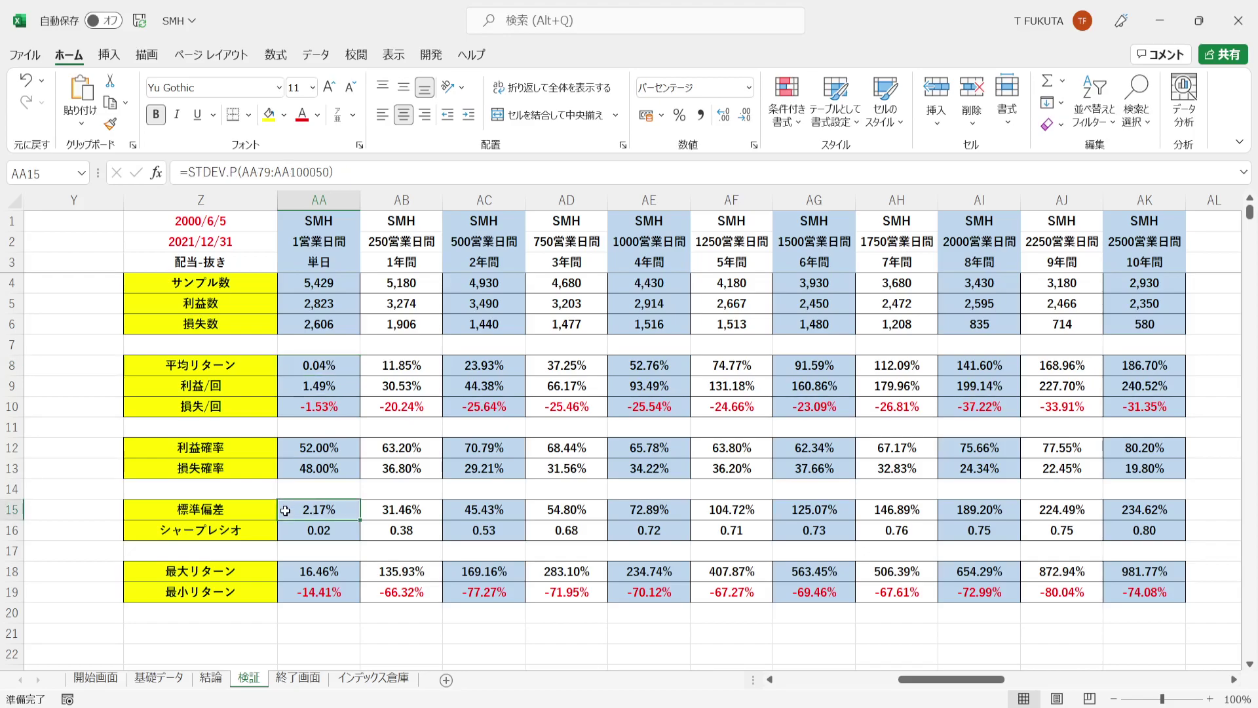
left_click(291, 364)
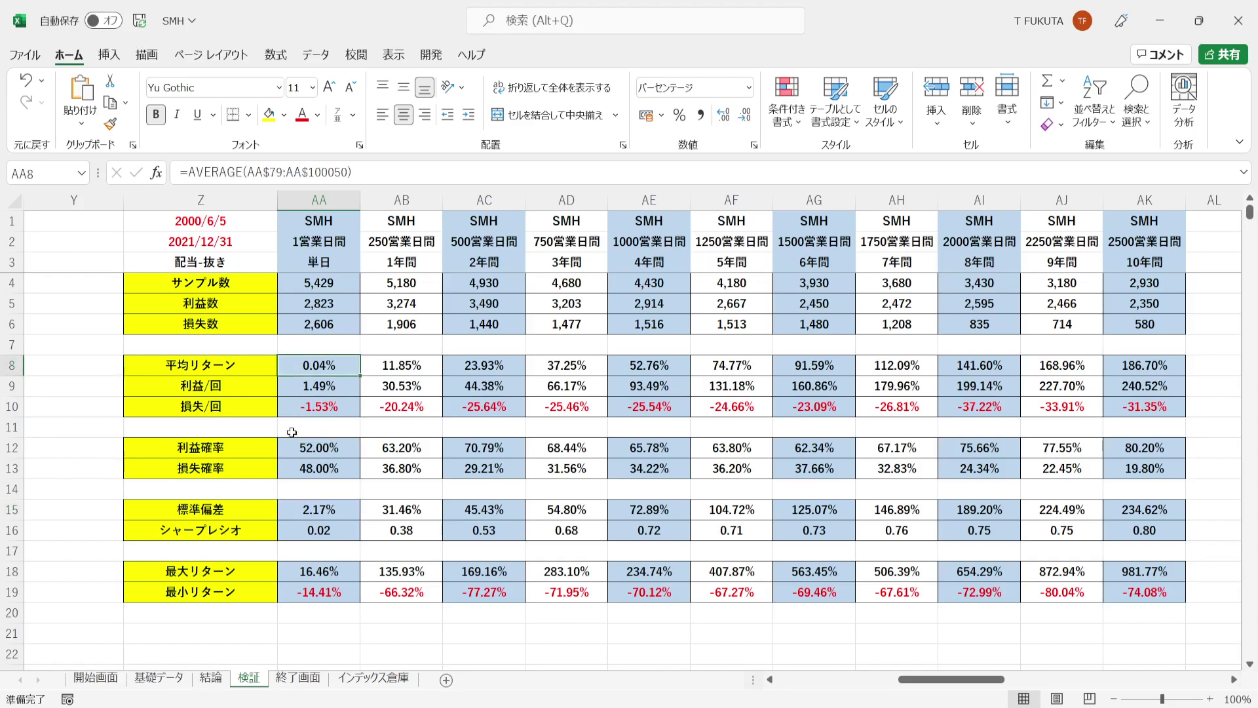
left_click(287, 511)
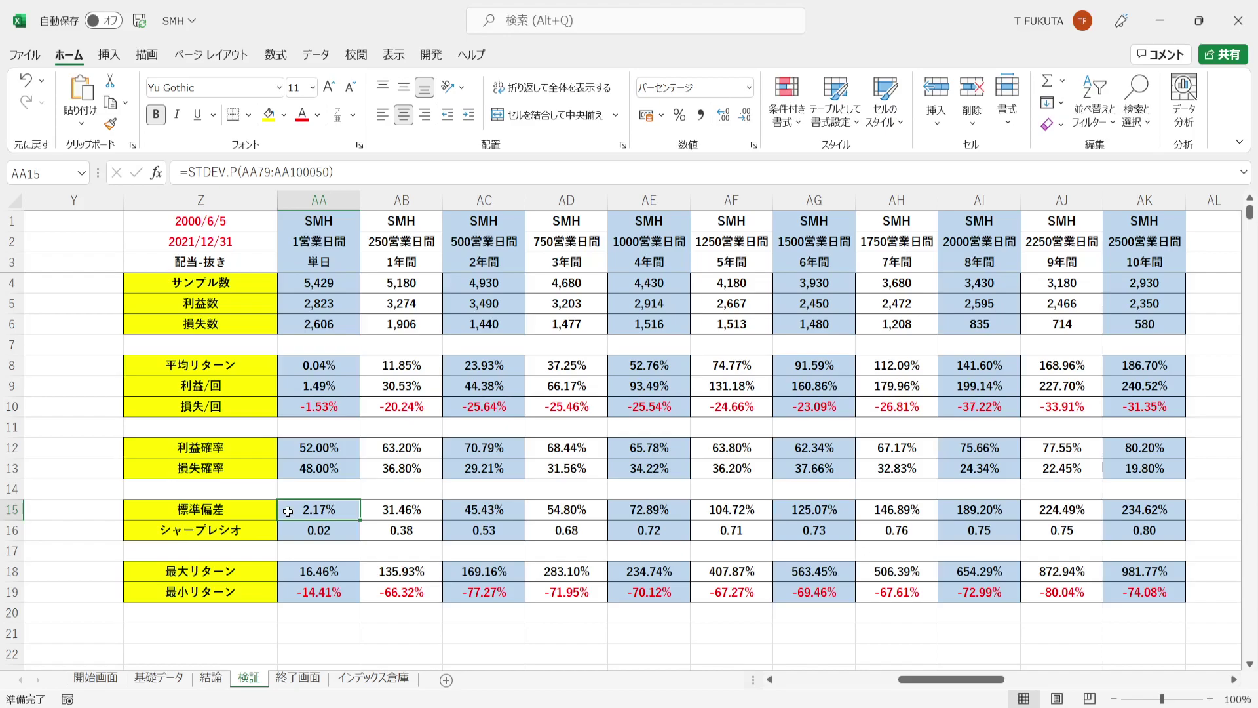
left_click(285, 531)
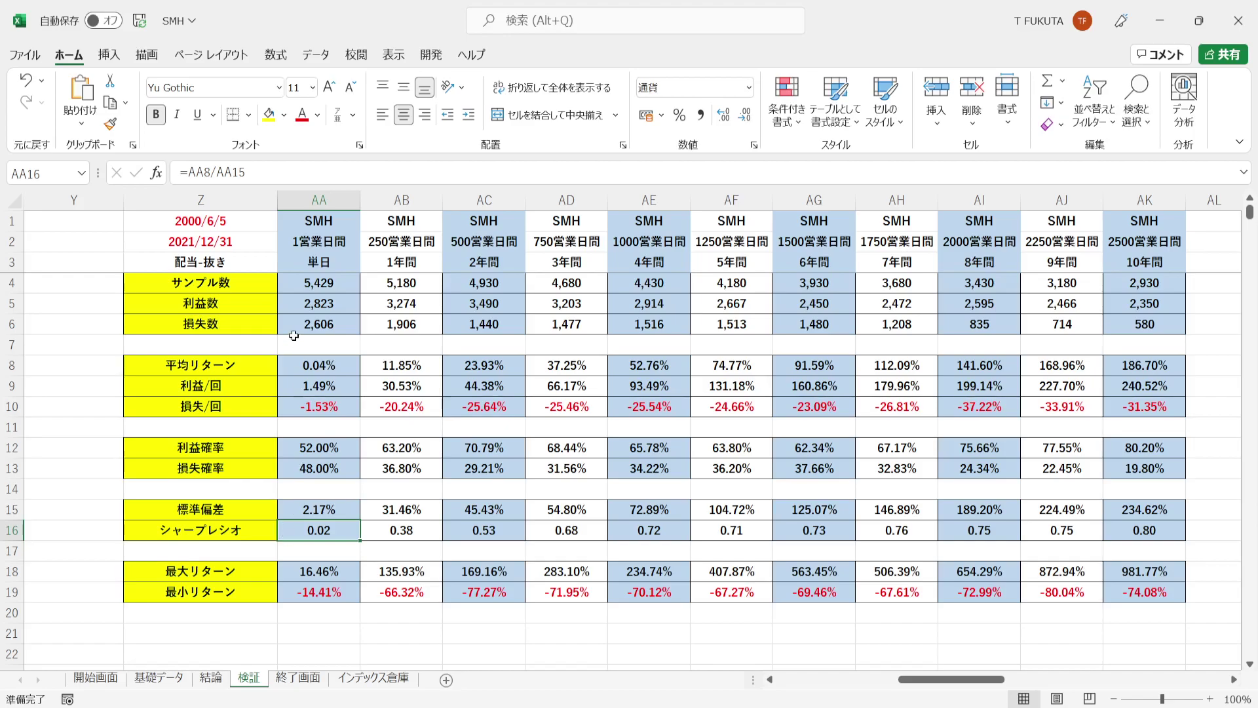
left_click(292, 369)
left_click(287, 516)
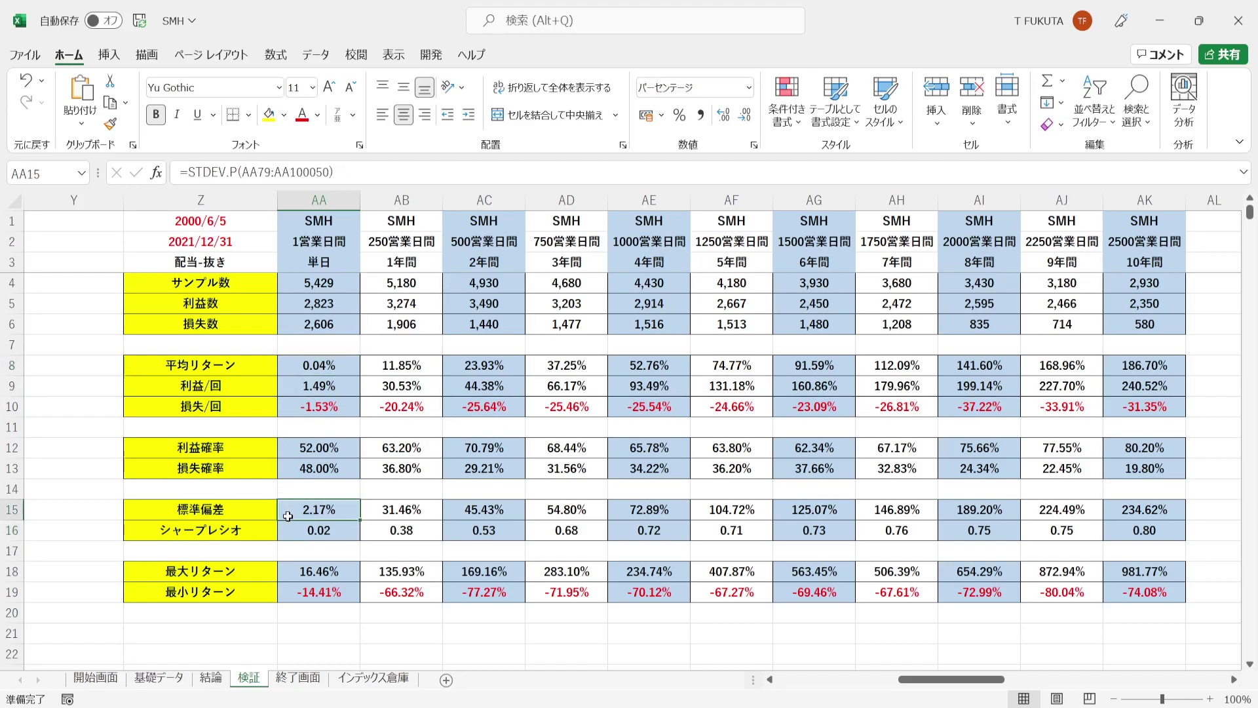
left_click(287, 532)
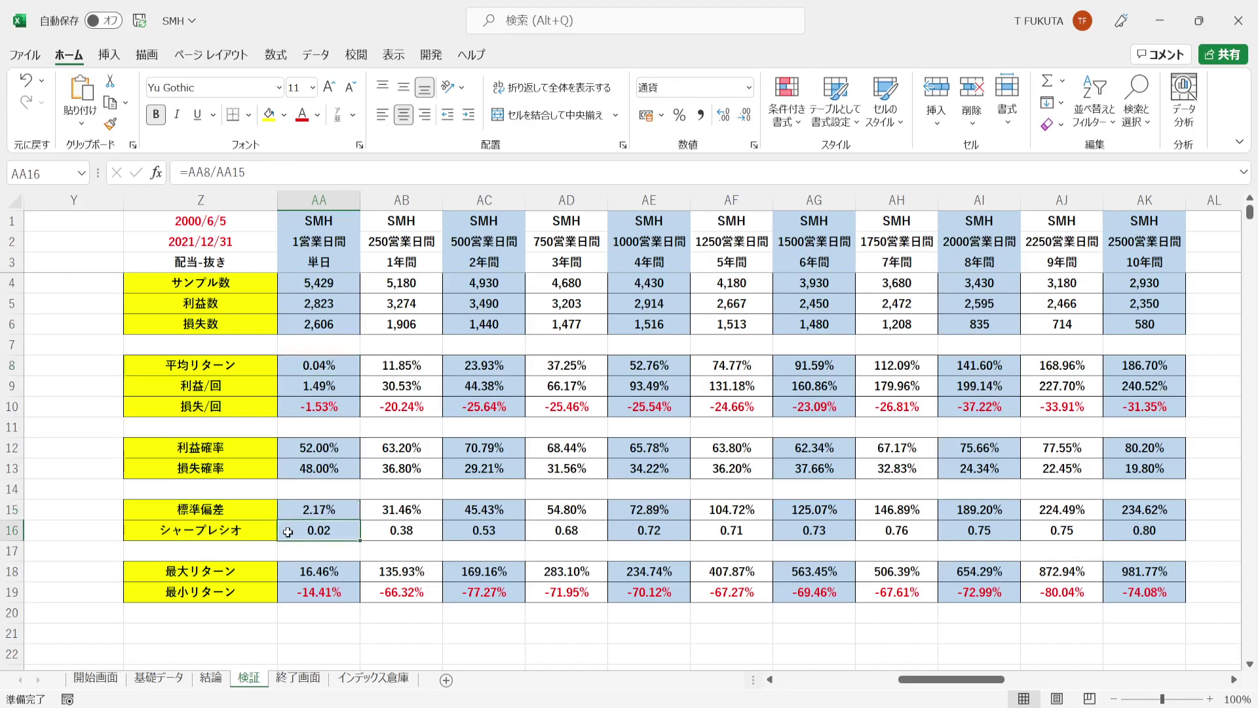
- Examine the one-day maximum and minimum returns in AA18:AA19, leaving the maximum return selected
left_click_drag(289, 569, 285, 589)
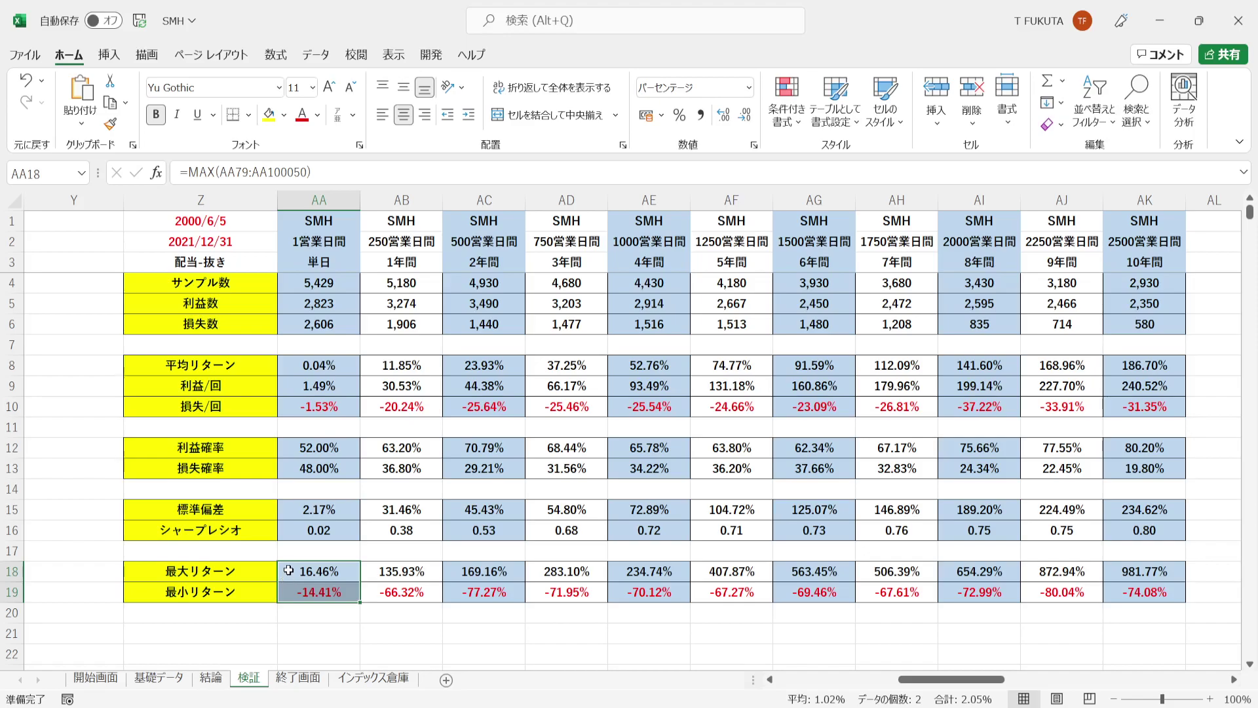
left_click(288, 569)
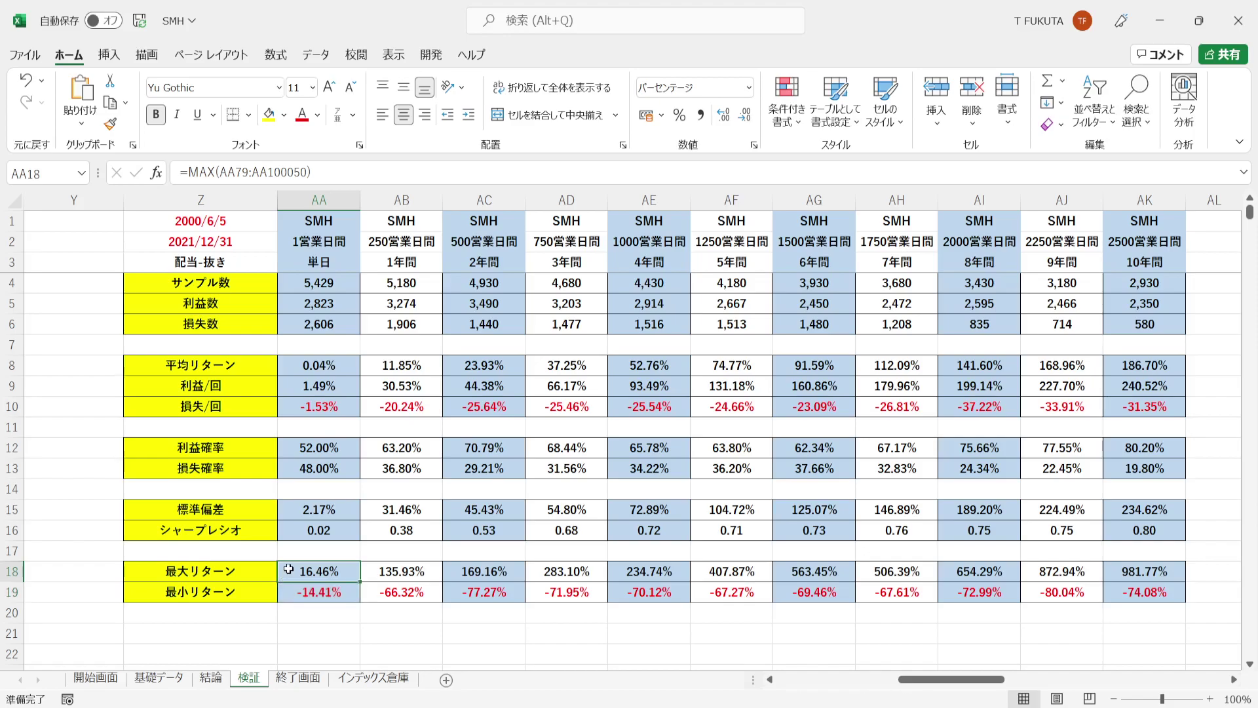
- Examine the one-day minimum return in AA19, and go over the start date and heading for the one-year column AB
left_click(283, 592)
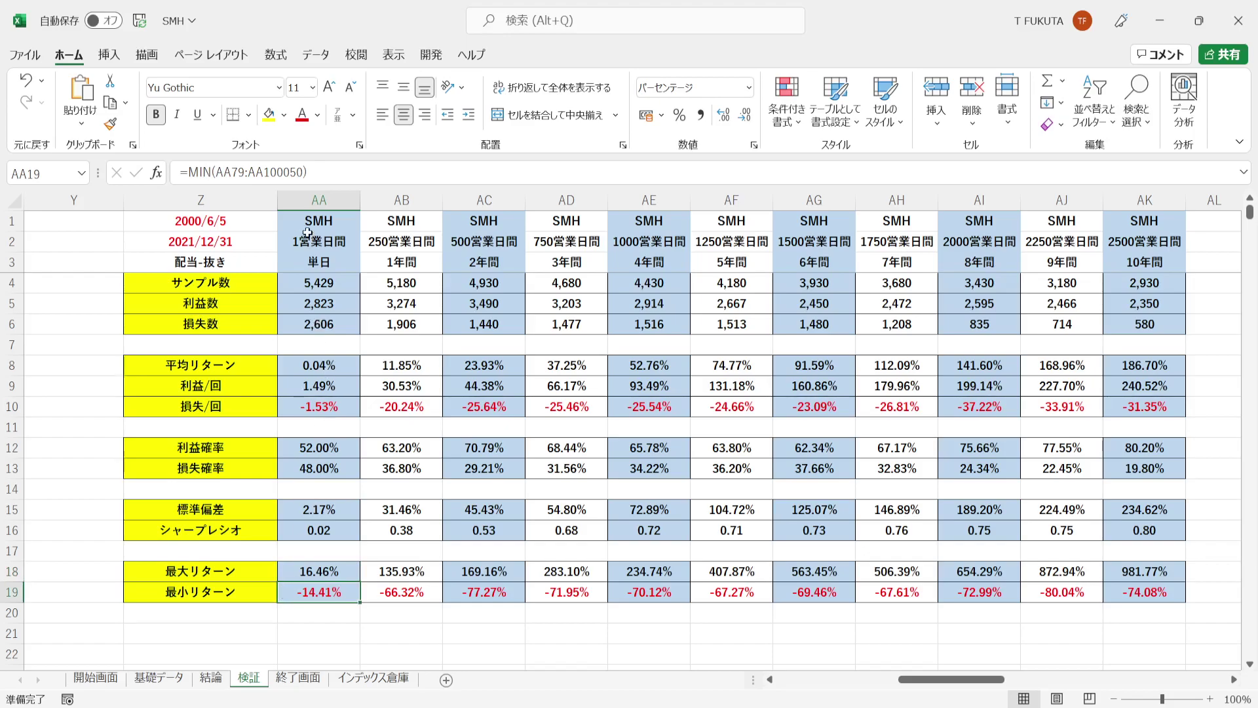
left_click(314, 200)
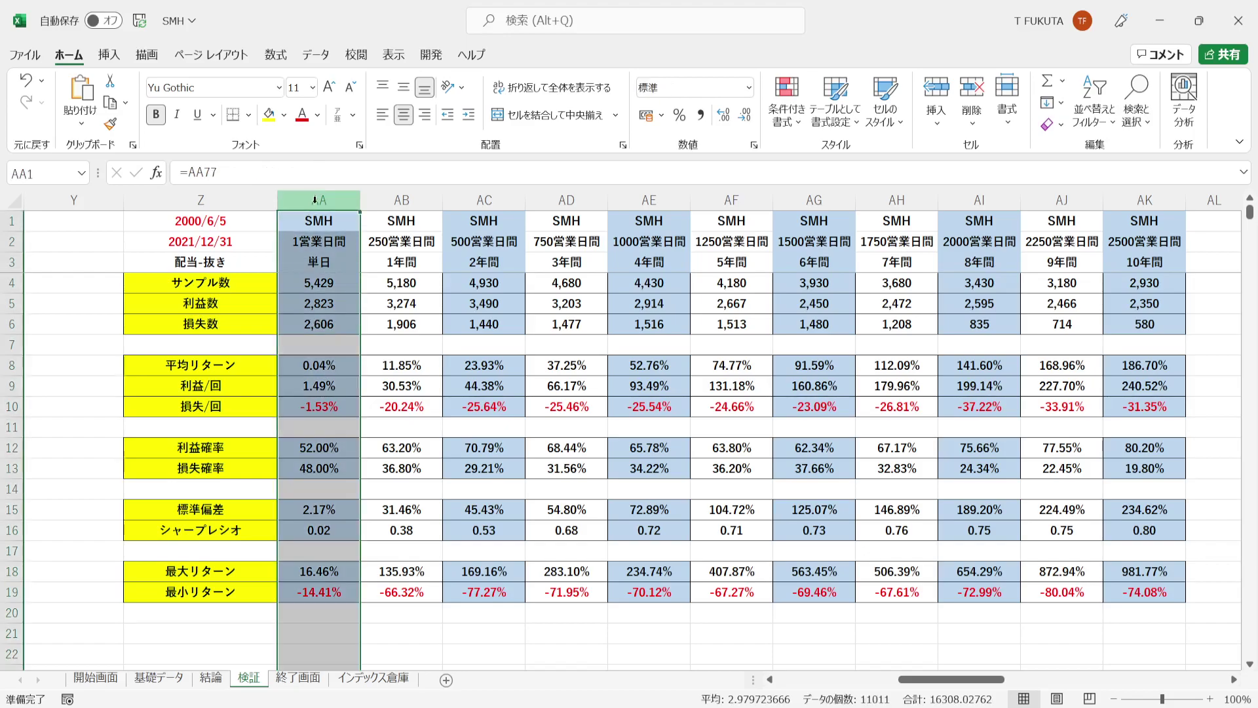
left_click(381, 200)
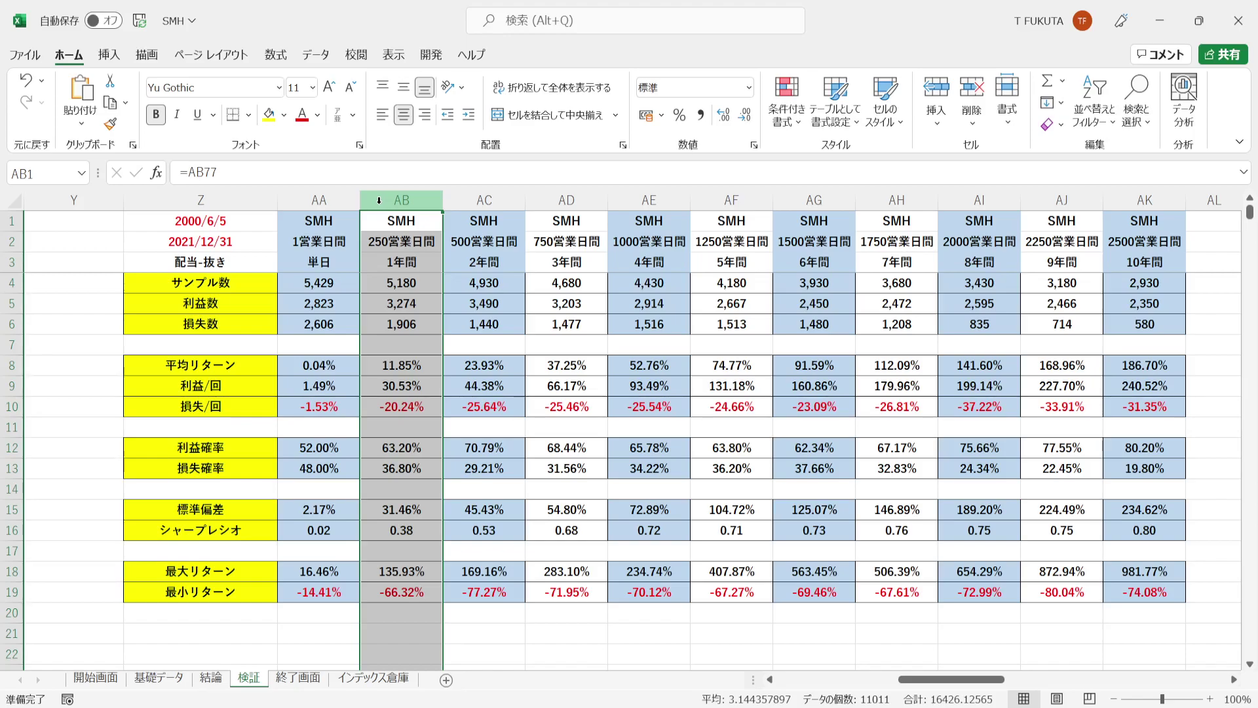
left_click(254, 223)
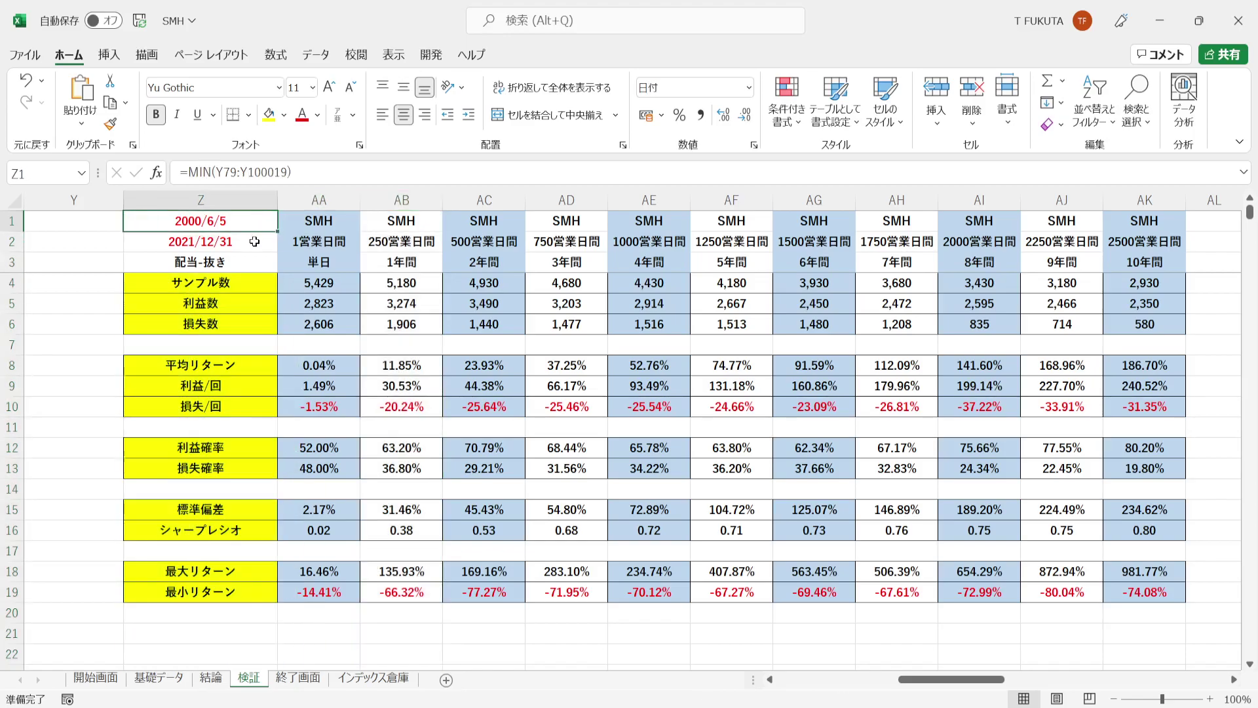
left_click(365, 248)
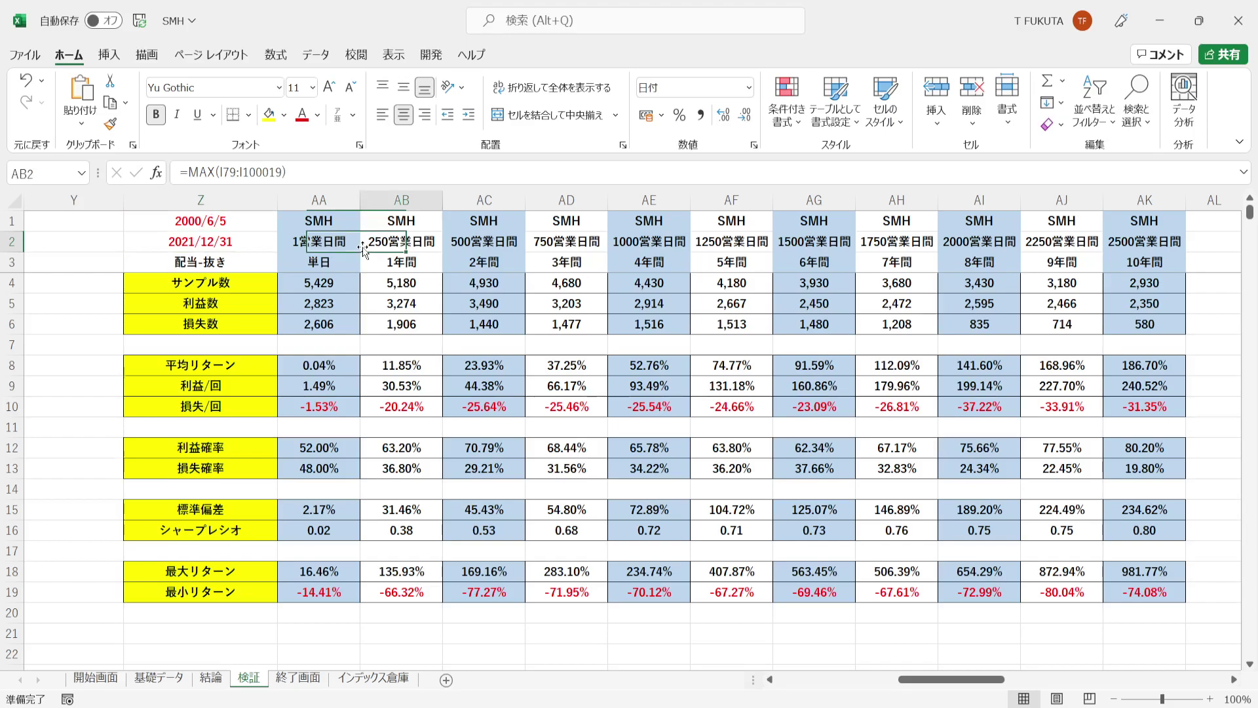
- Examine the one-year sample count, profit and loss counts, their probabilities and the average profit and loss returns in column AB
left_click(374, 288)
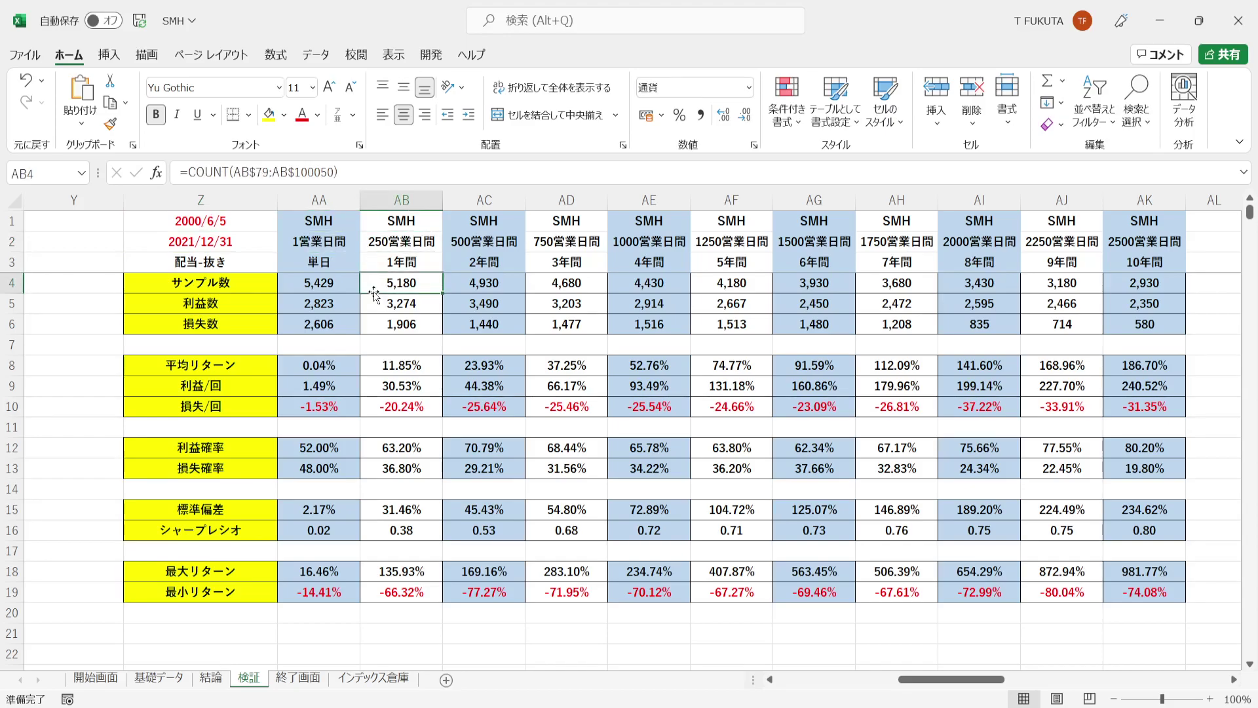
left_click(375, 448)
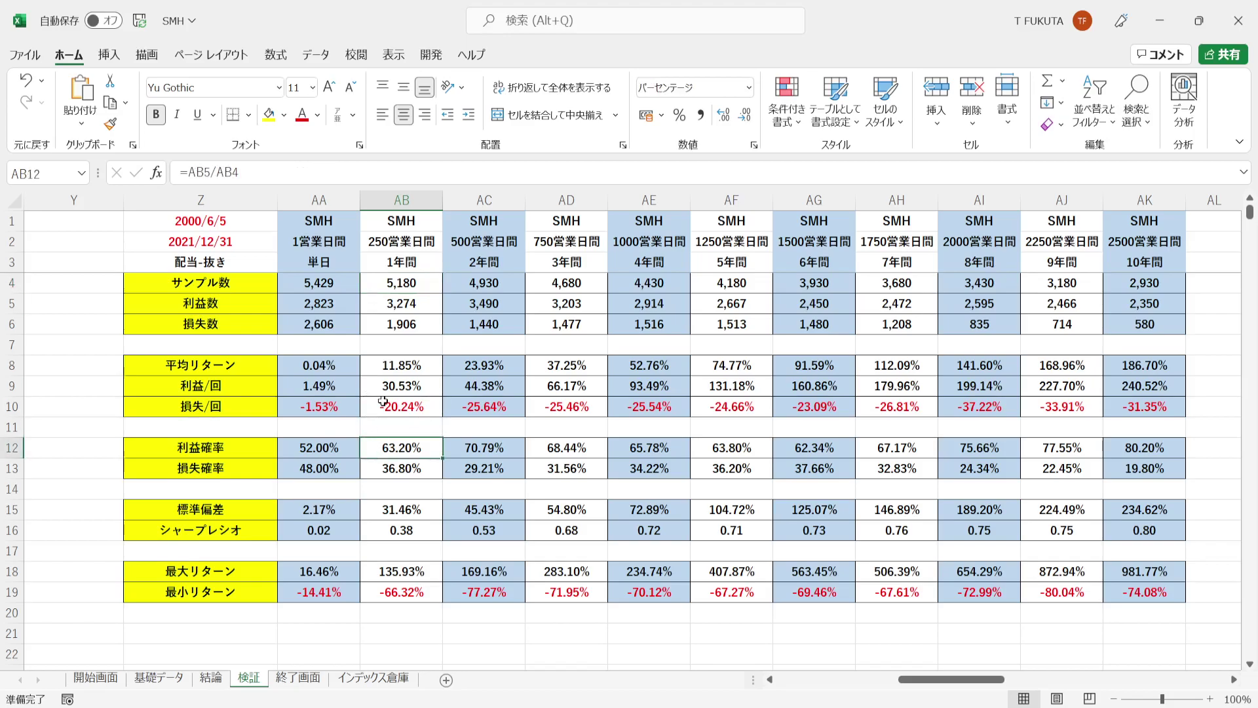
left_click(374, 306)
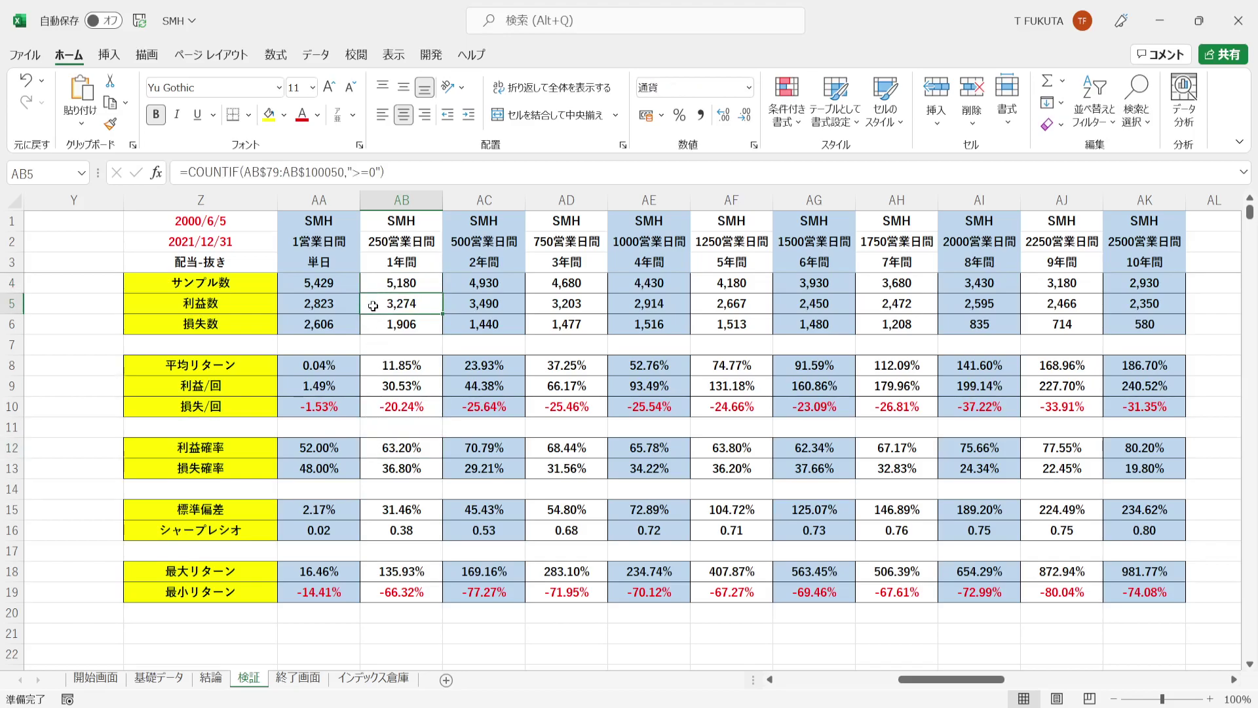
left_click(374, 388)
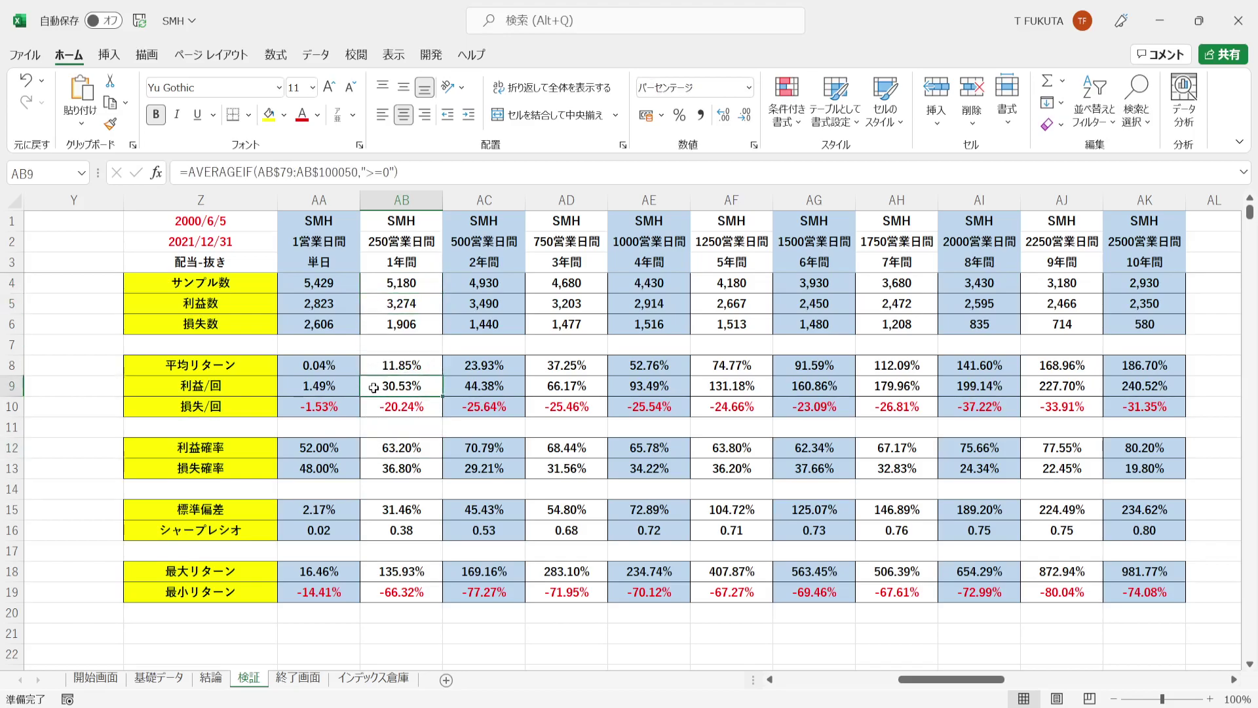
left_click(372, 473)
left_click(371, 324)
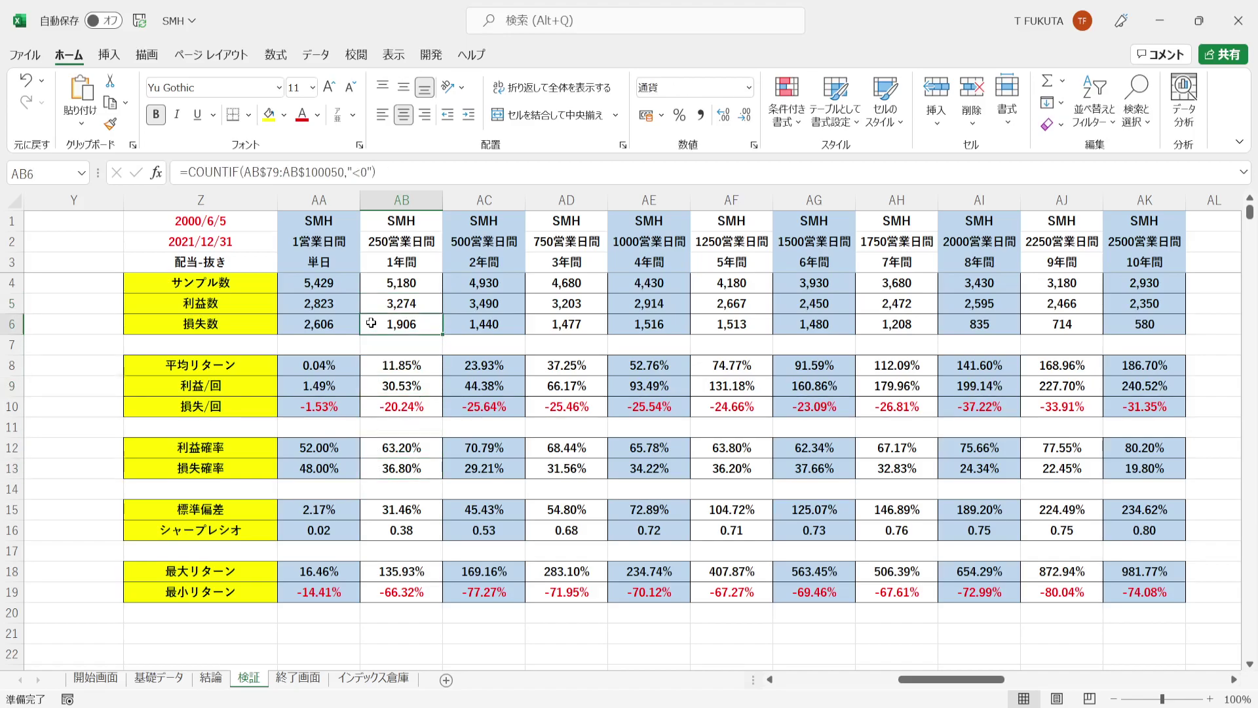
left_click(372, 408)
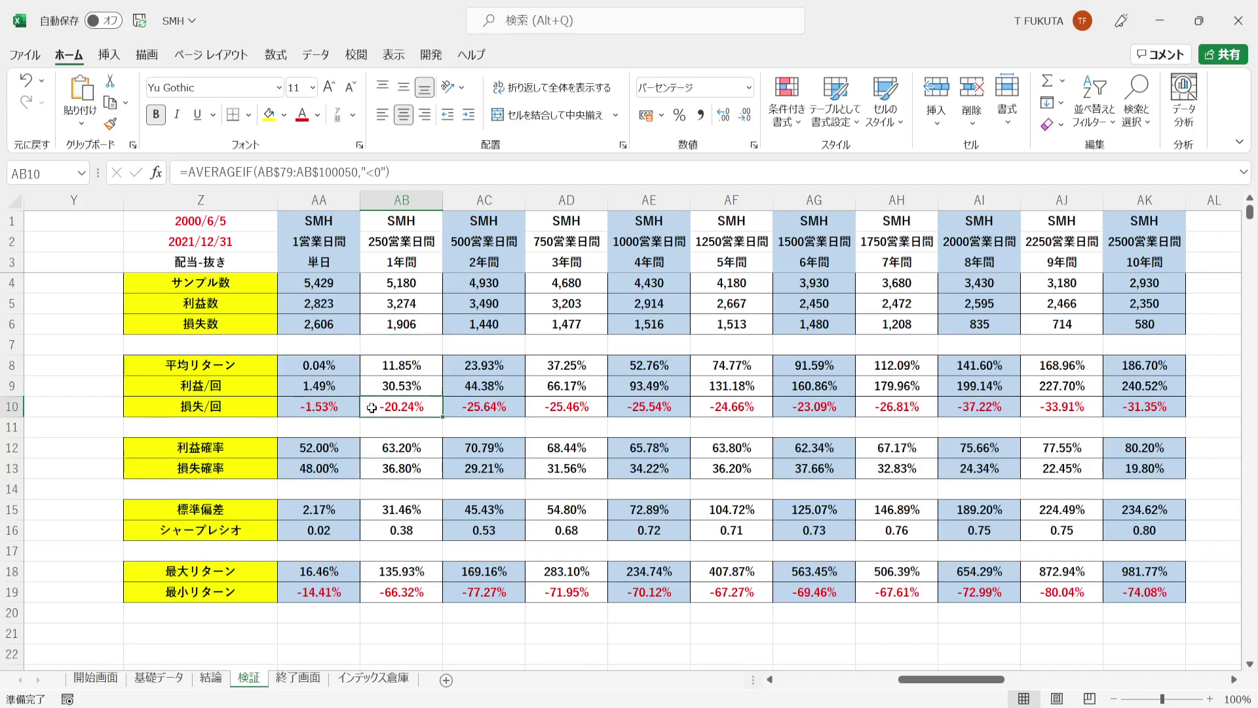
- Compare the one-year average return in AB8 with the standard deviation in AB15 and the Sharpe ratio in AB16
left_click(372, 366)
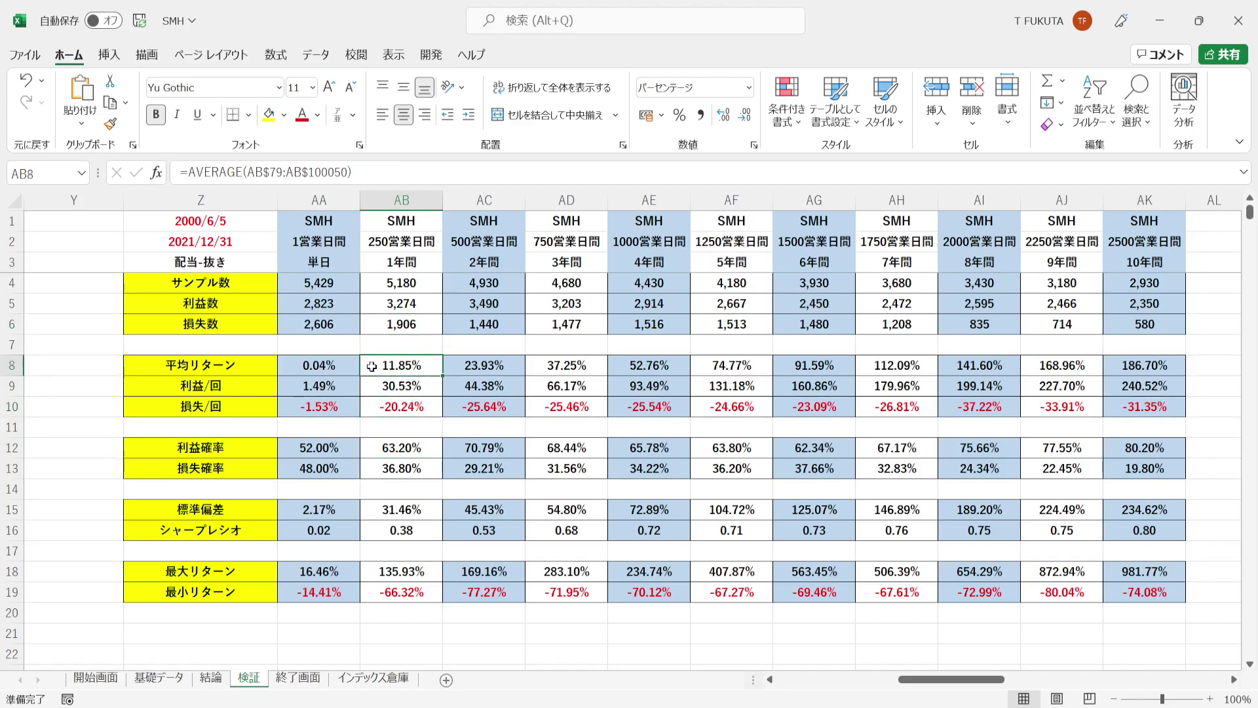
left_click(373, 511)
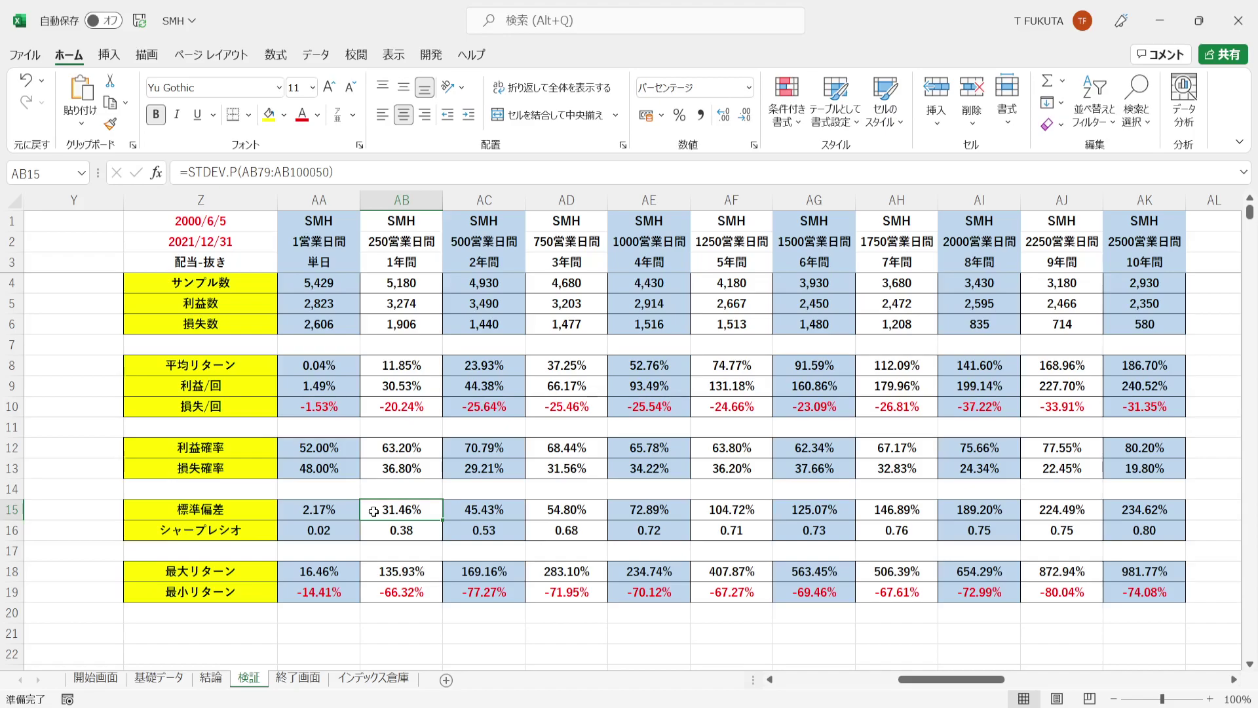
left_click(371, 529)
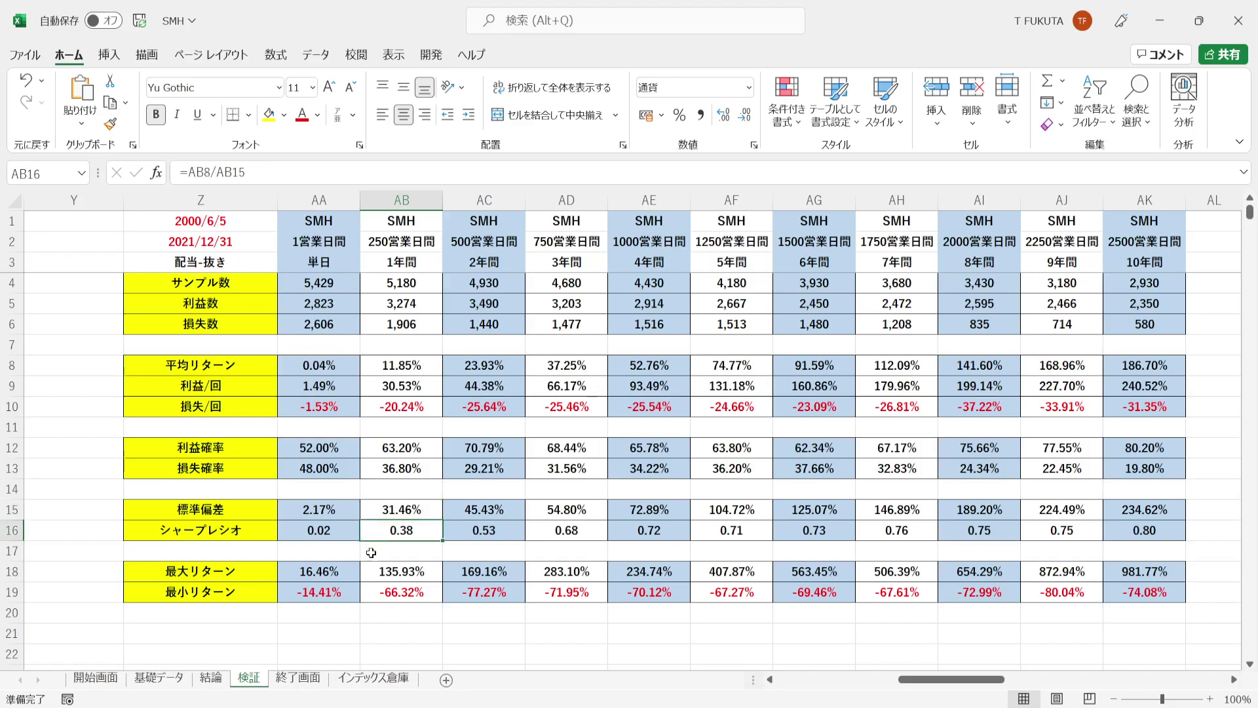
- Examine the one-year maximum and minimum returns in AB18:AB19, leaving the whole column AB selected
left_click_drag(370, 569, 368, 587)
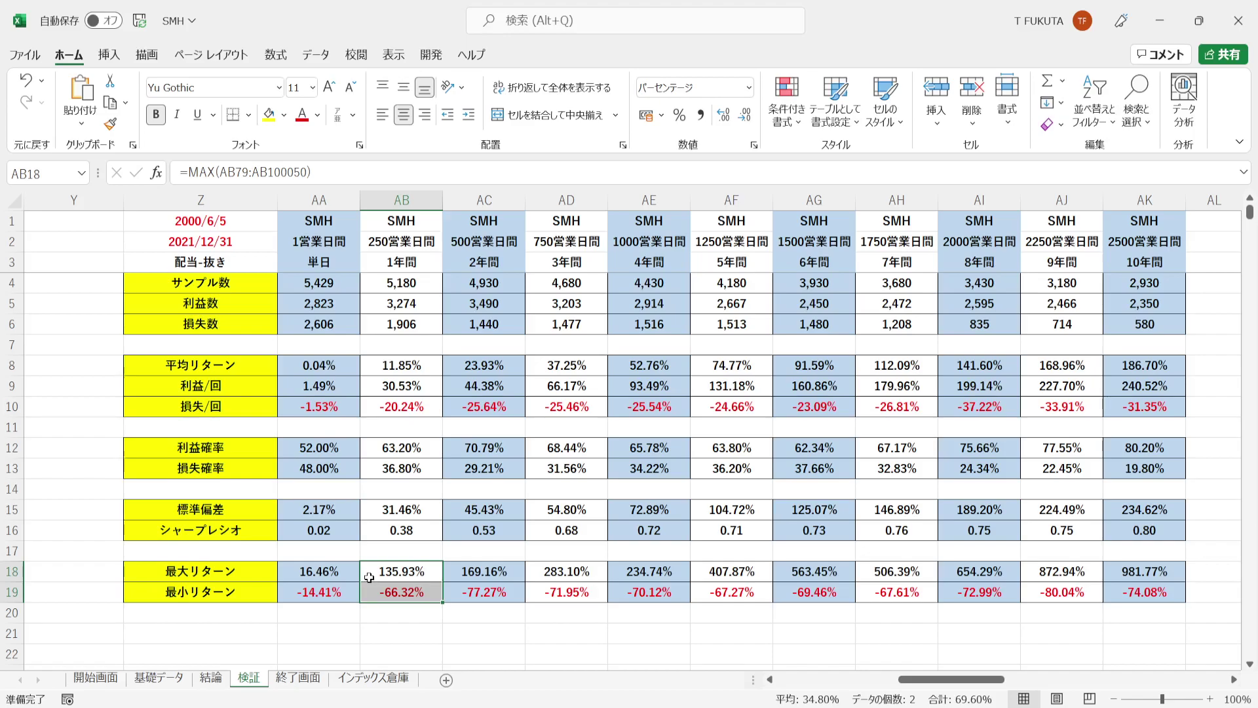
left_click(369, 576)
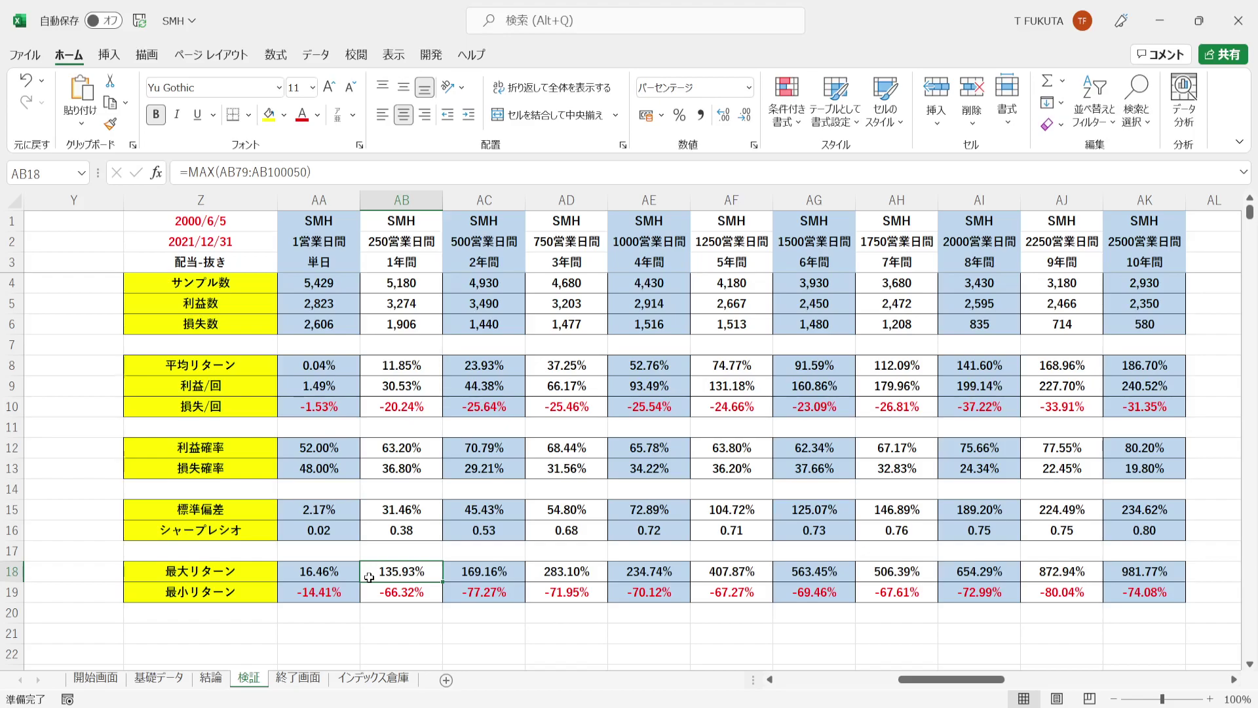
left_click(367, 594)
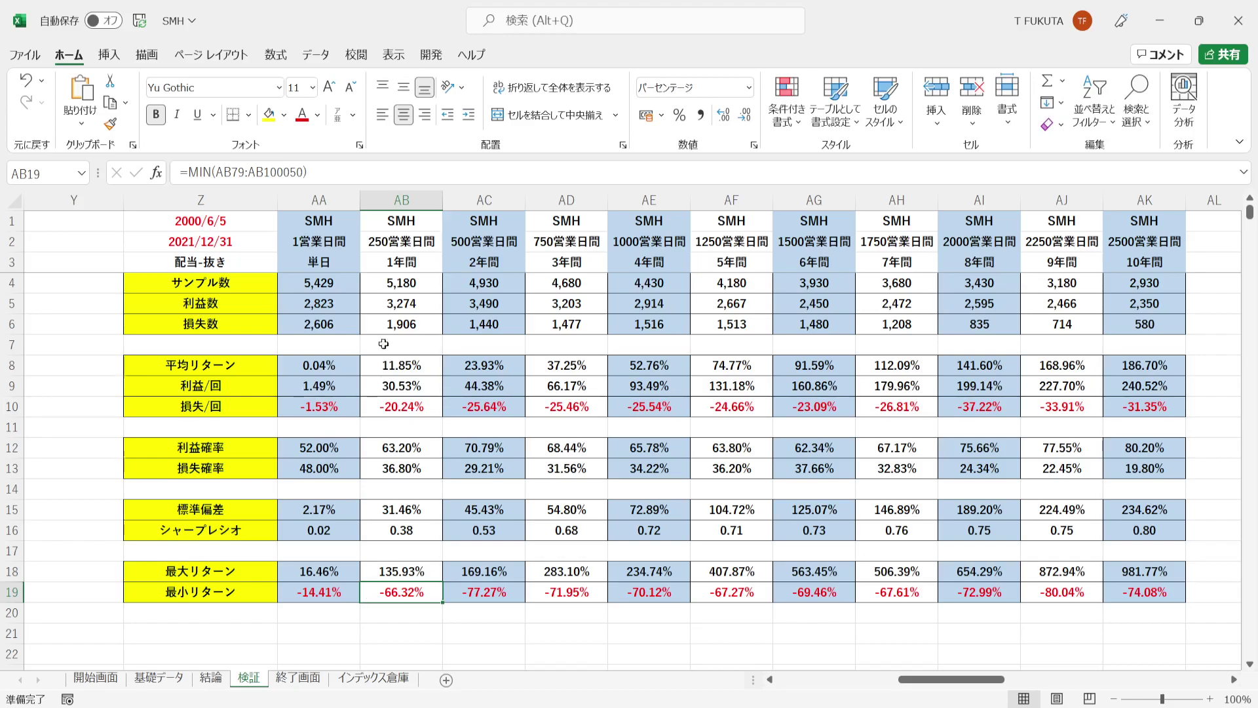
left_click(387, 202)
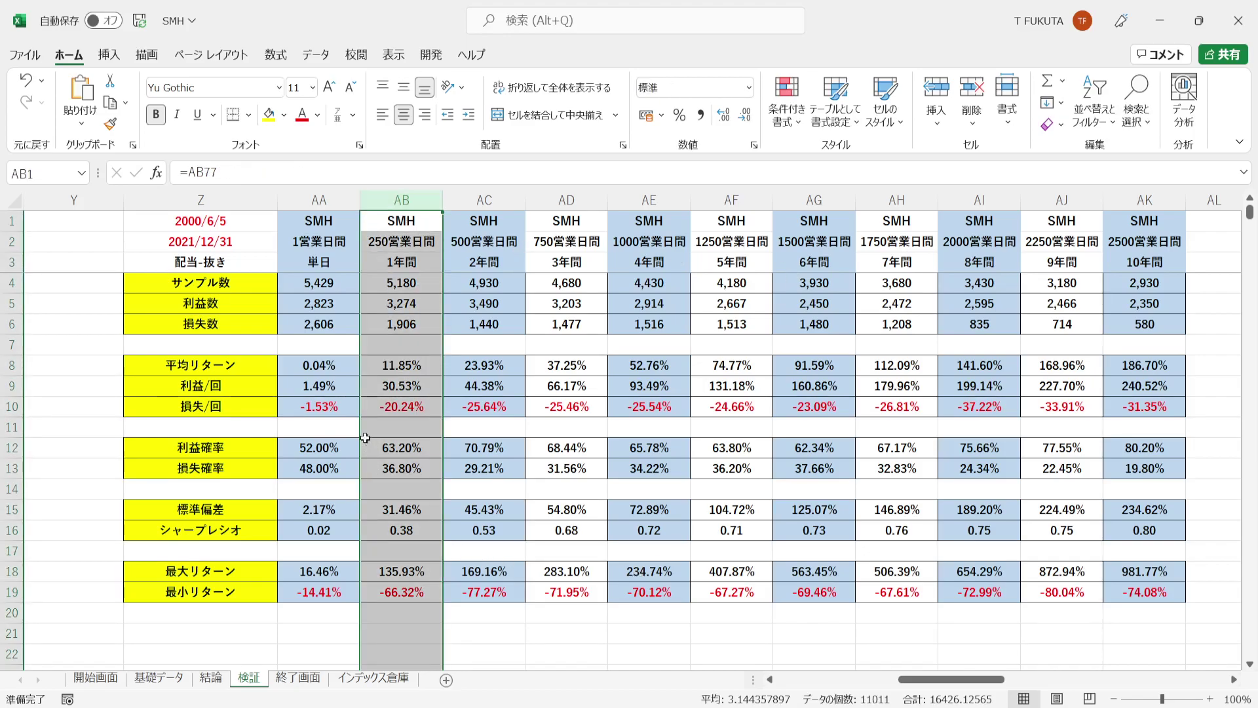
- Compare the average returns of all holding periods in AA8:AK8 and inspect the one-year AVERAGE formula in AB8
left_click(287, 371)
left_click_drag(287, 371, 1144, 365)
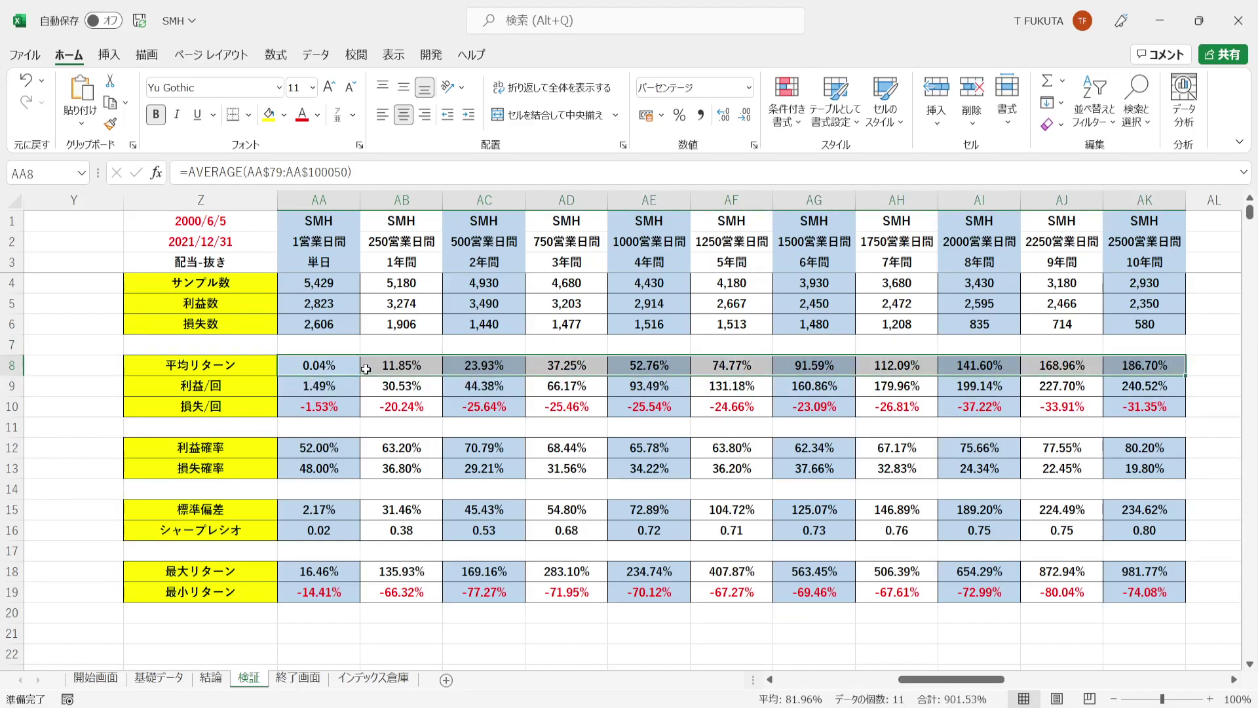
double_click(366, 369)
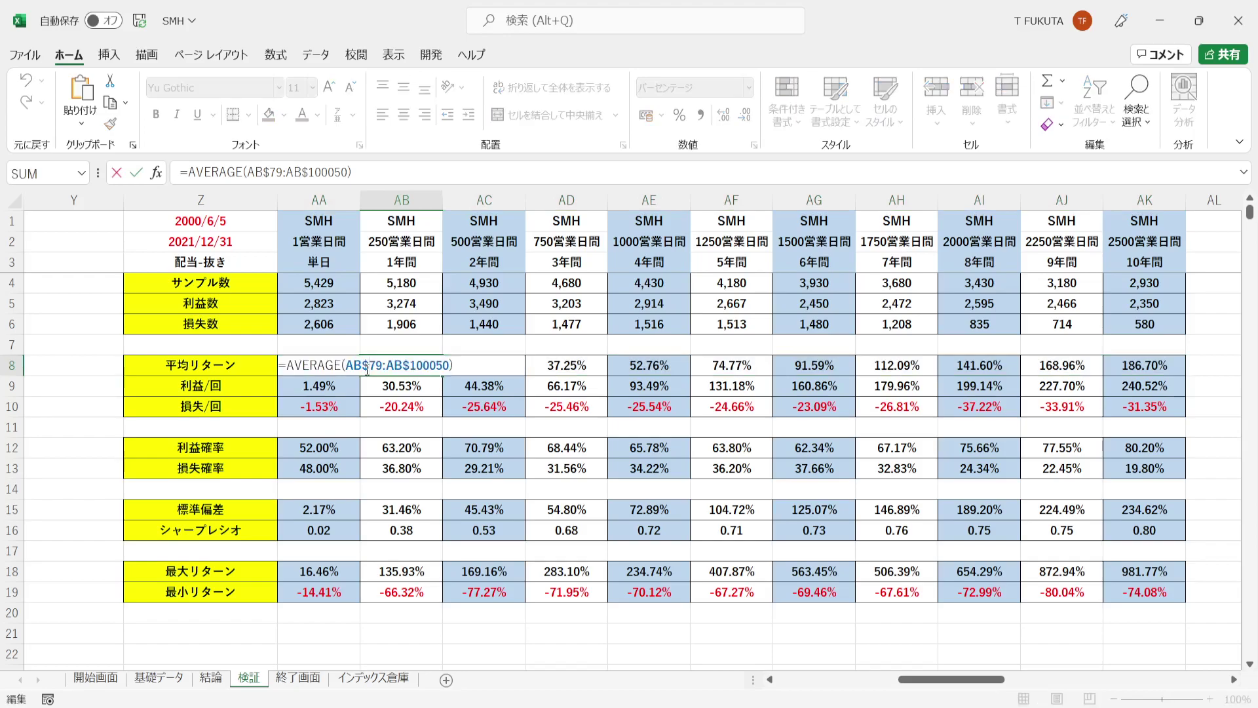
key("ctrl+Return")
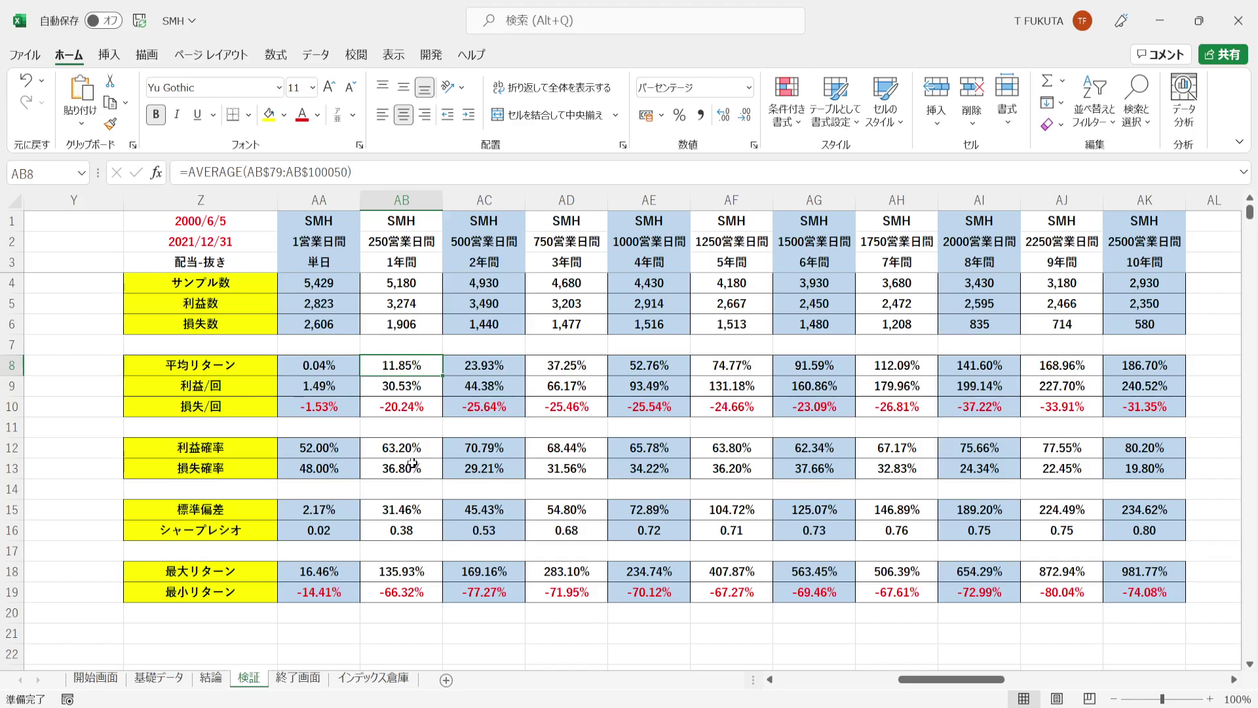
- Examine the ten-year average, maximum and minimum returns in column AK, and compare the extremes of all periods in AA18:AK19
left_click(1121, 198)
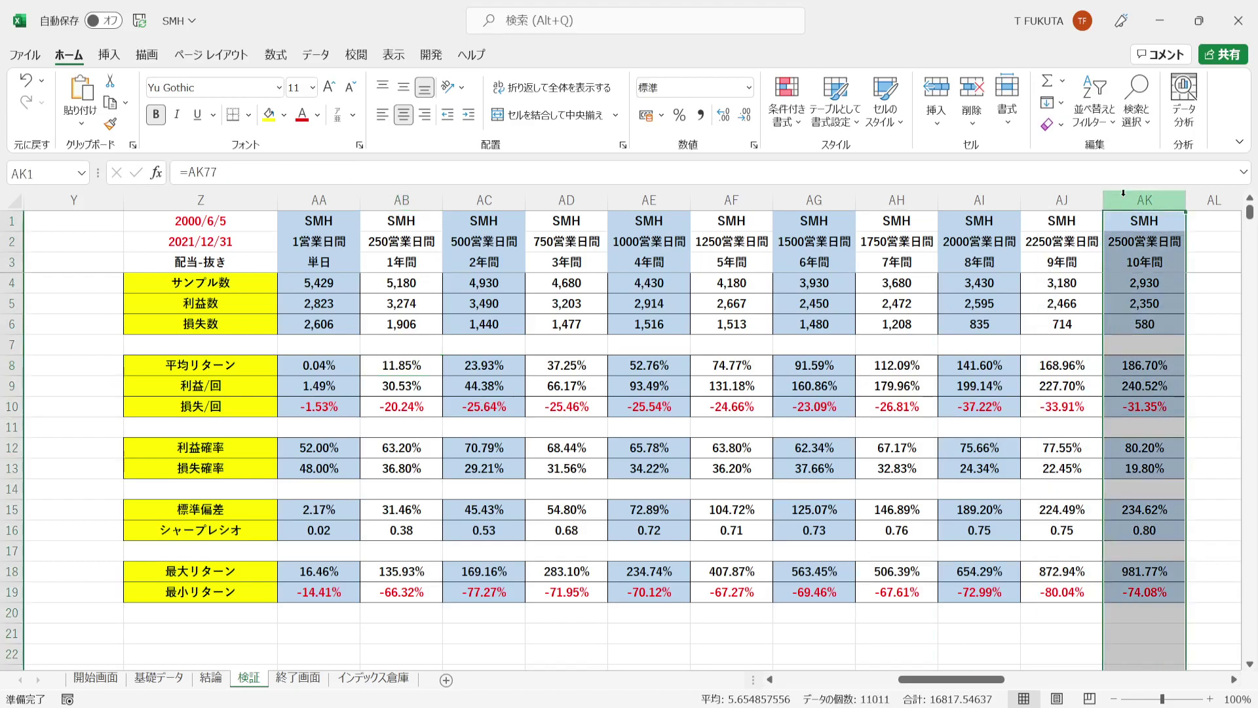
left_click(1115, 365)
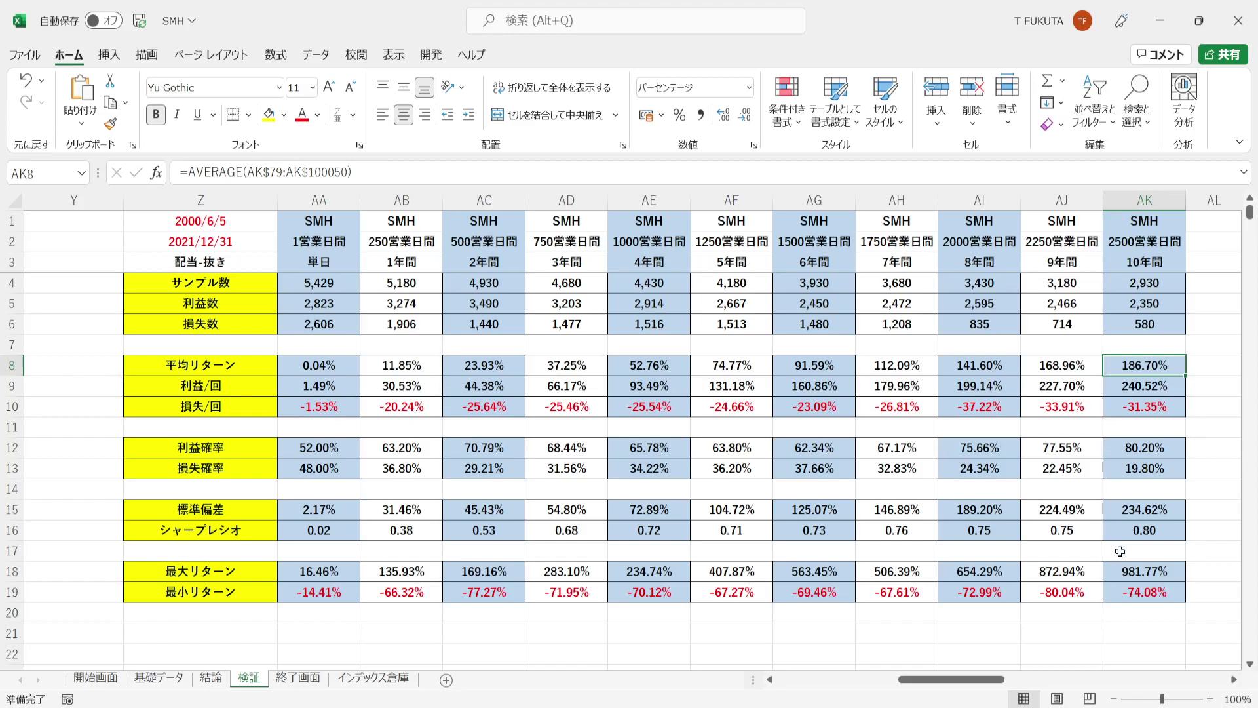
left_click(1113, 570)
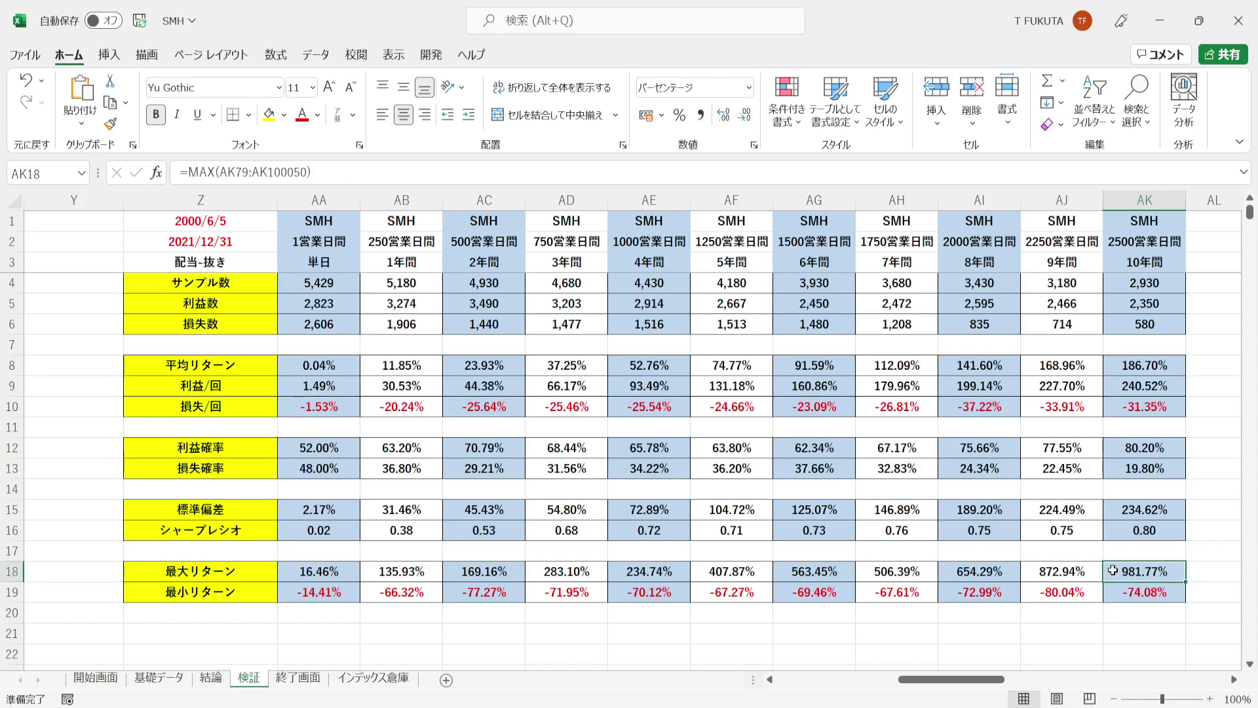
left_click(1115, 599)
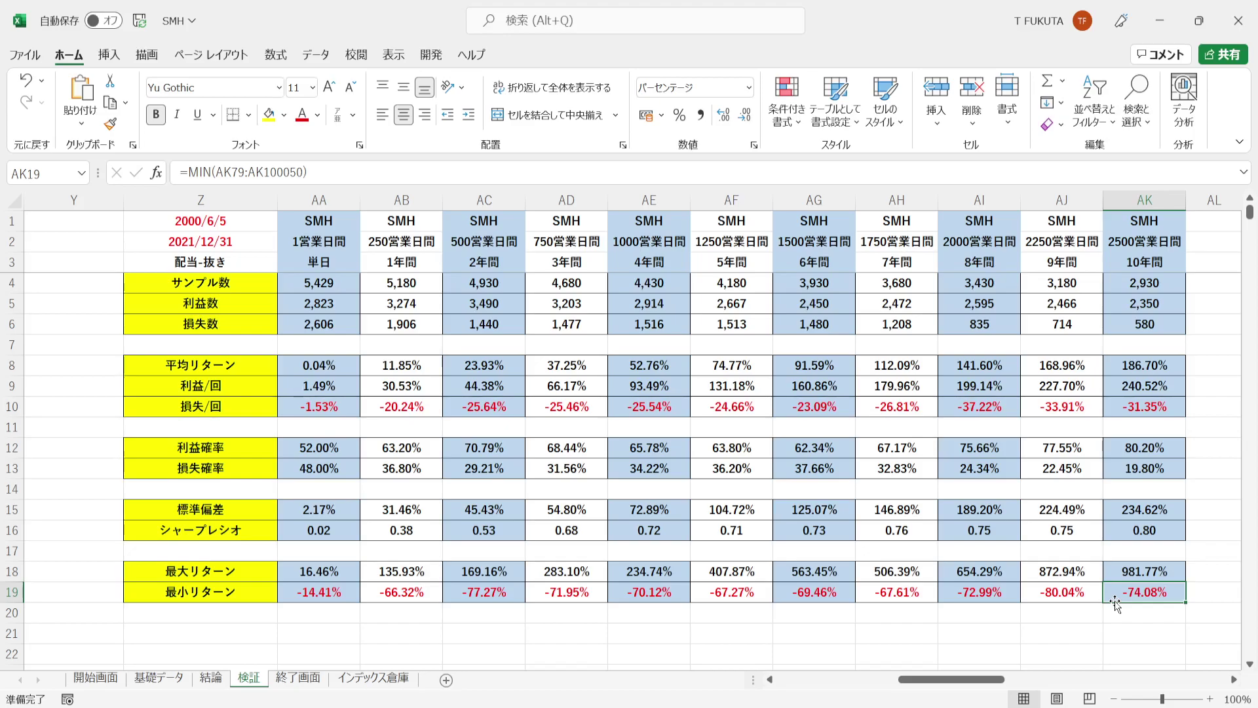
left_click(289, 359)
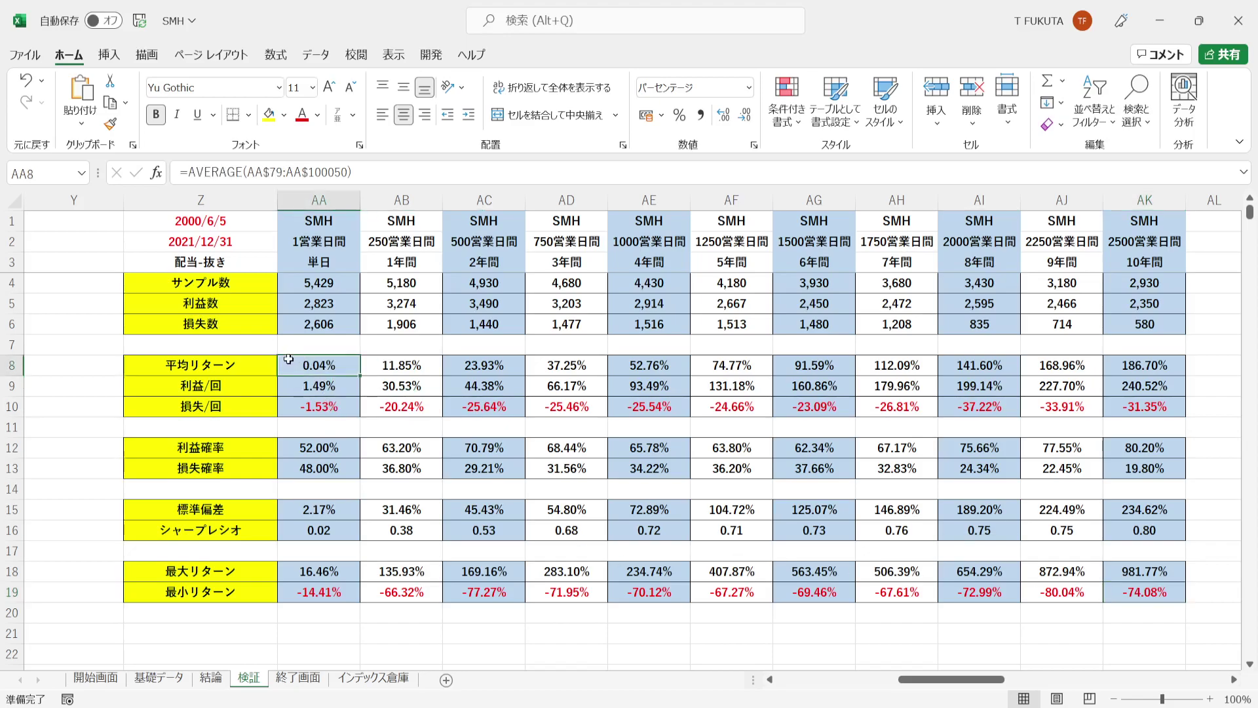
left_click_drag(284, 574, 1144, 591)
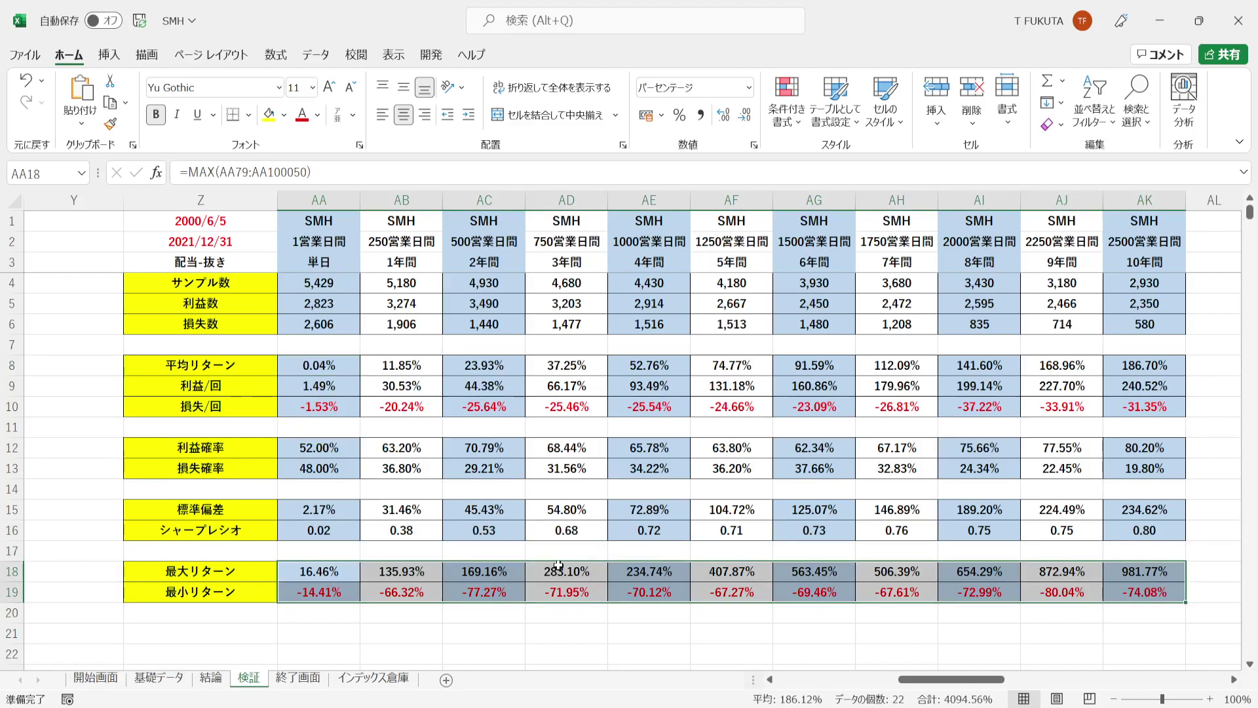
- Go to the 平均リターン comparison from row 24 and examine its SMH, S&P500, NASDAQ100 and ratio row labels
left_click(39, 567)
key("Down")
key("Down")
key("Down")
key("Down")
key("Down")
key("Down")
key("Down")
key("Down")
key("Down")
key("Down")
key("Down")
key("Down")
key("Down")
key("Down")
key("Down")
key("Down")
key("Down")
key("Down")
key("Down")
key("Down")
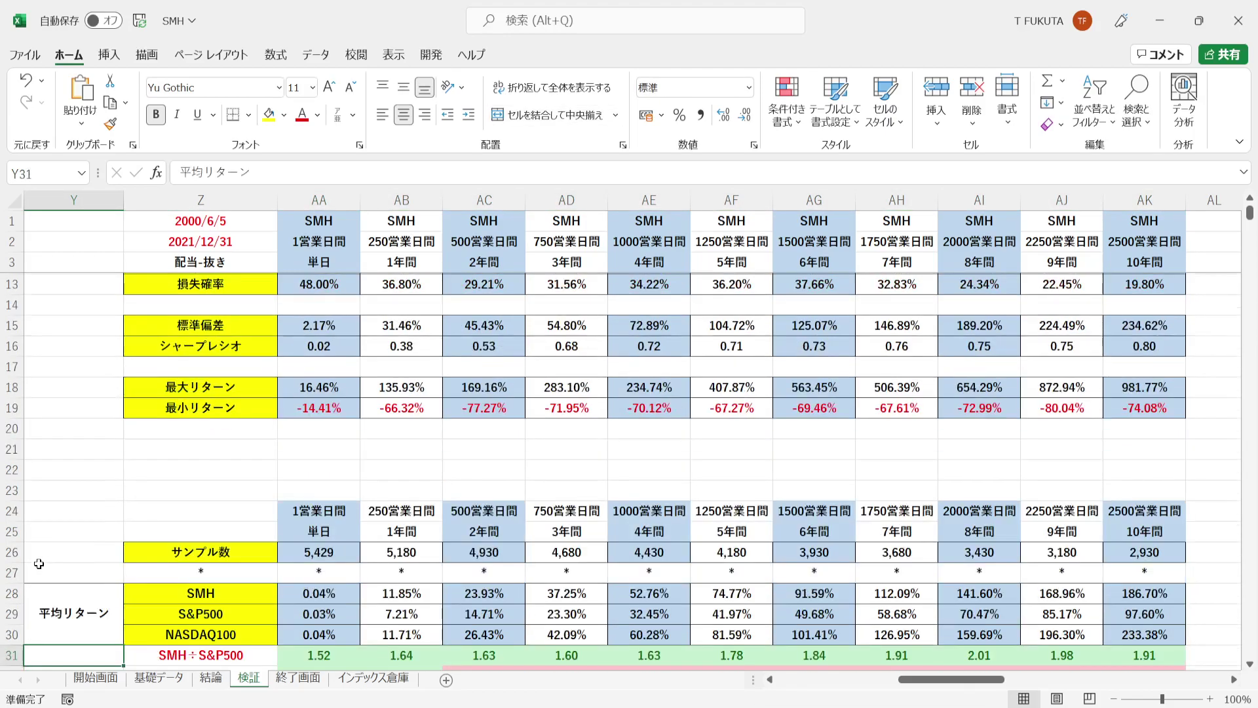
key("Down")
key("Down")
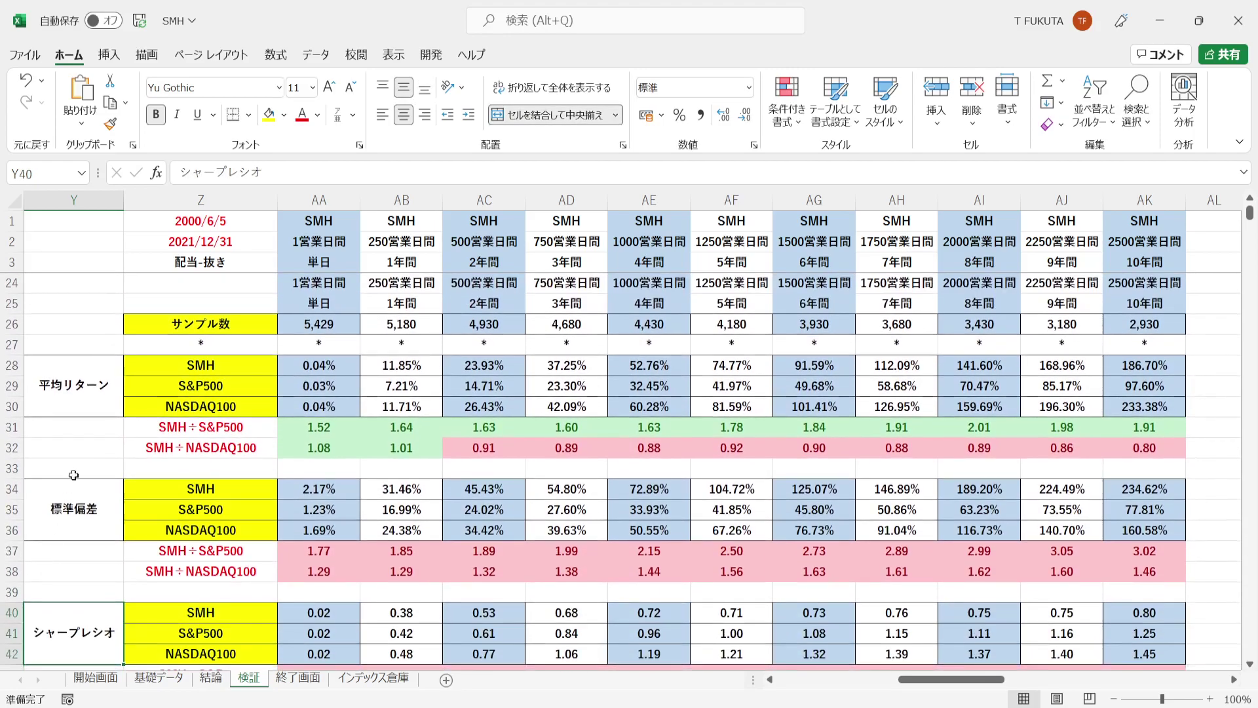
left_click(83, 409)
left_click_drag(131, 427, 314, 451)
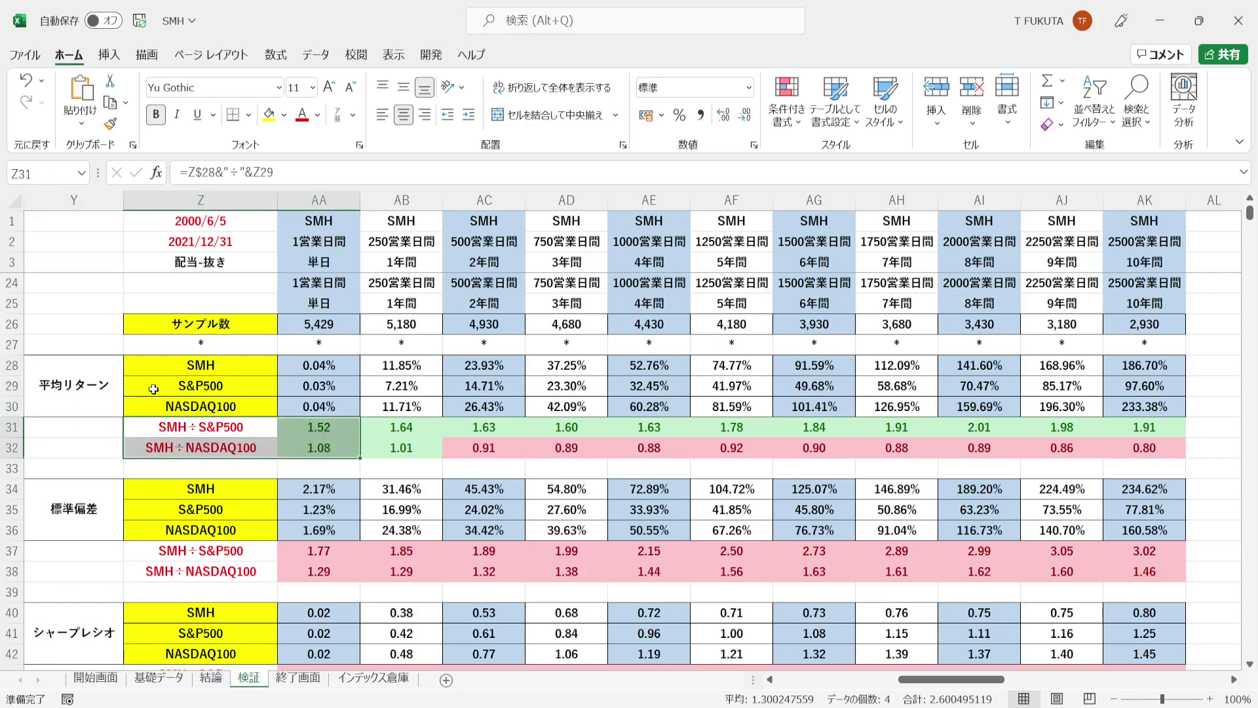
left_click(165, 367)
left_click_drag(163, 385, 163, 407)
- Compare the average-return ratios of SMH to S&P500 and NASDAQ100 in rows 31 and 32 with the NASDAQ100 averages in AA30:AK30
left_click_drag(304, 429, 1142, 449)
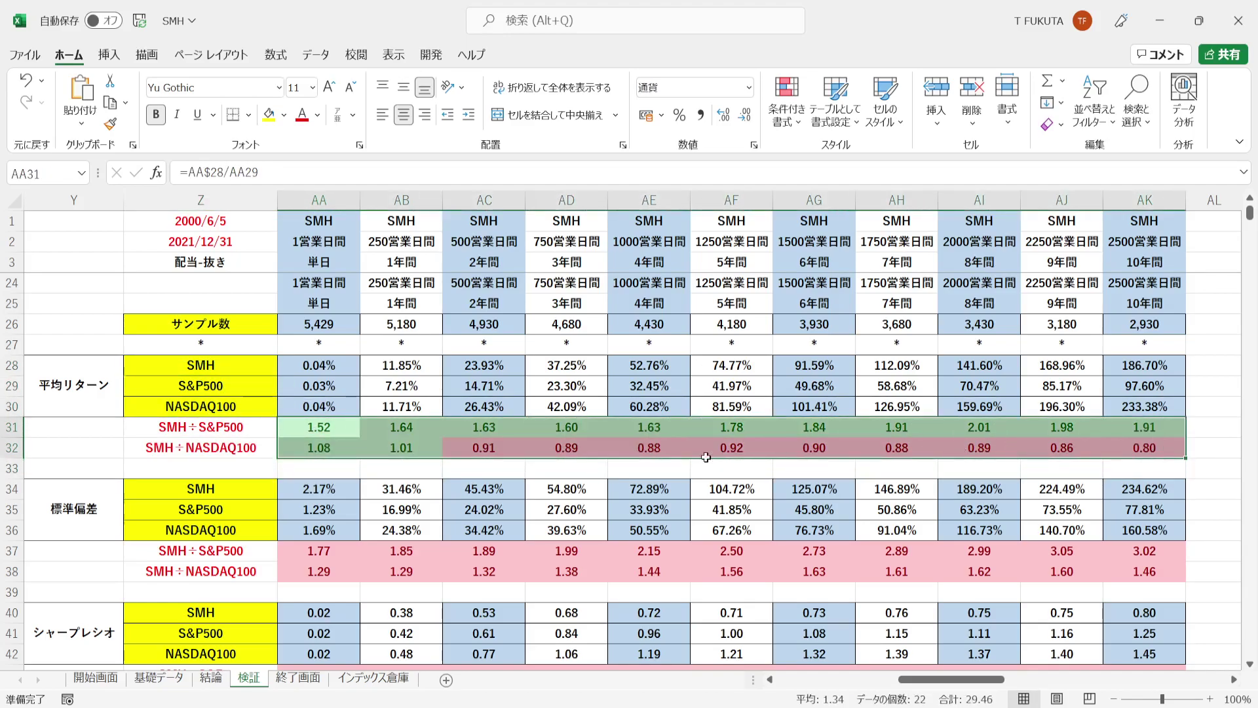
left_click_drag(308, 427, 1127, 426)
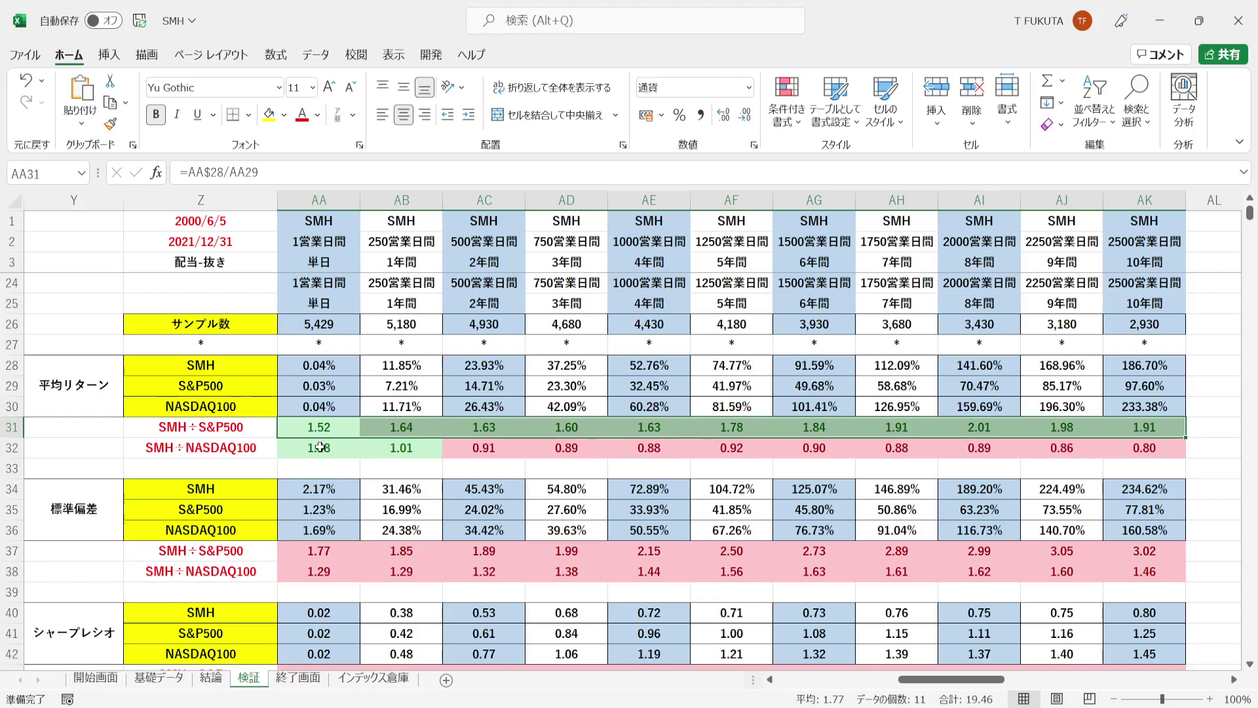
left_click_drag(290, 447, 1133, 448)
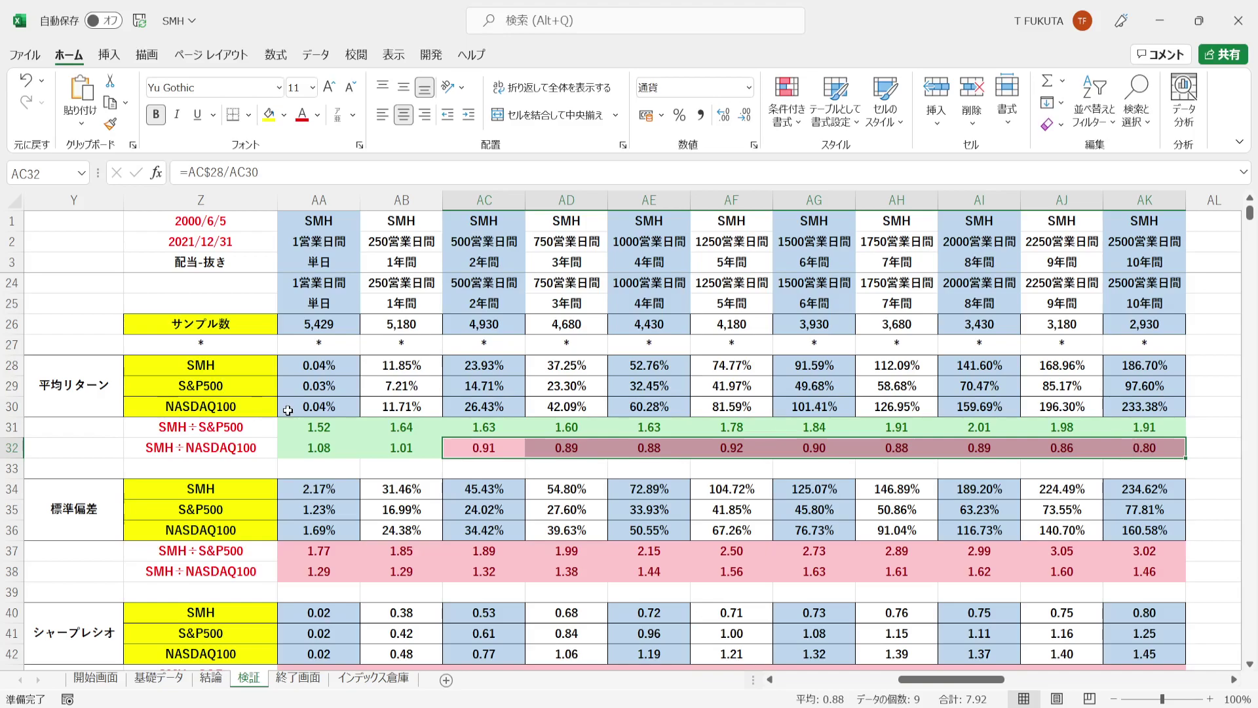
left_click_drag(288, 410, 1133, 409)
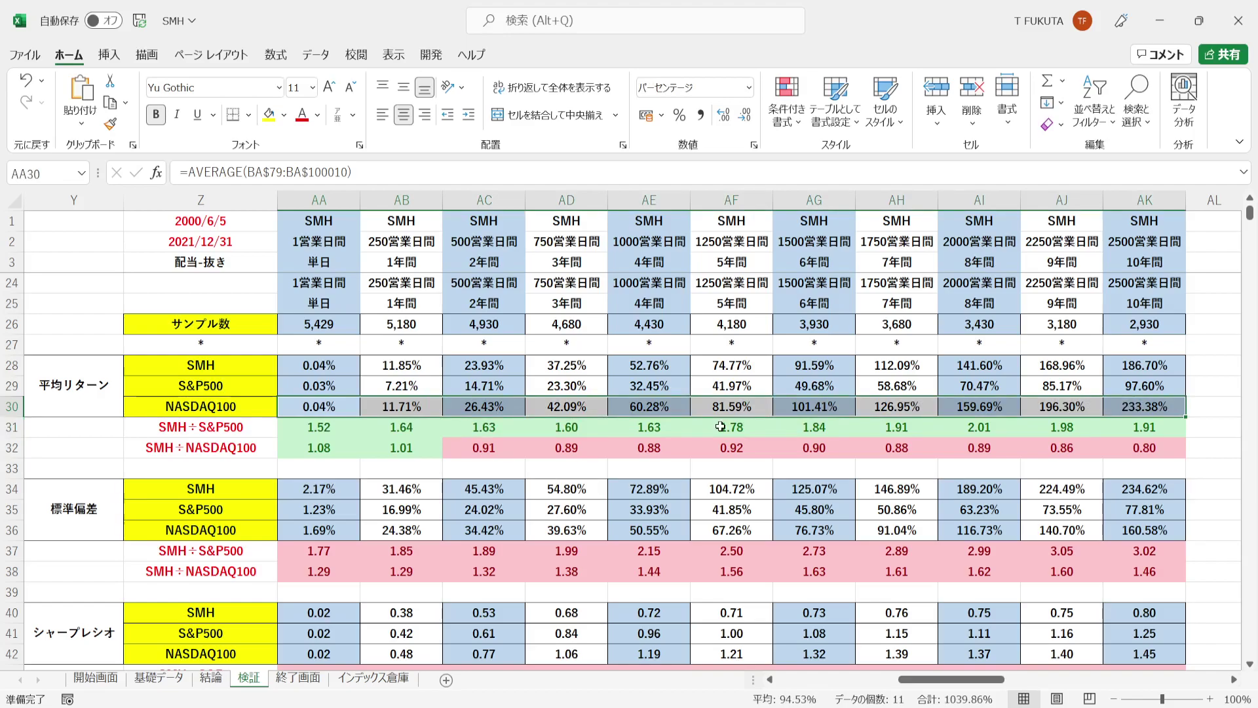
- Compare the 標準偏差 ratios of SMH to S&P500 and NASDAQ100 in AA37:AK38 across all holding periods
left_click(288, 553)
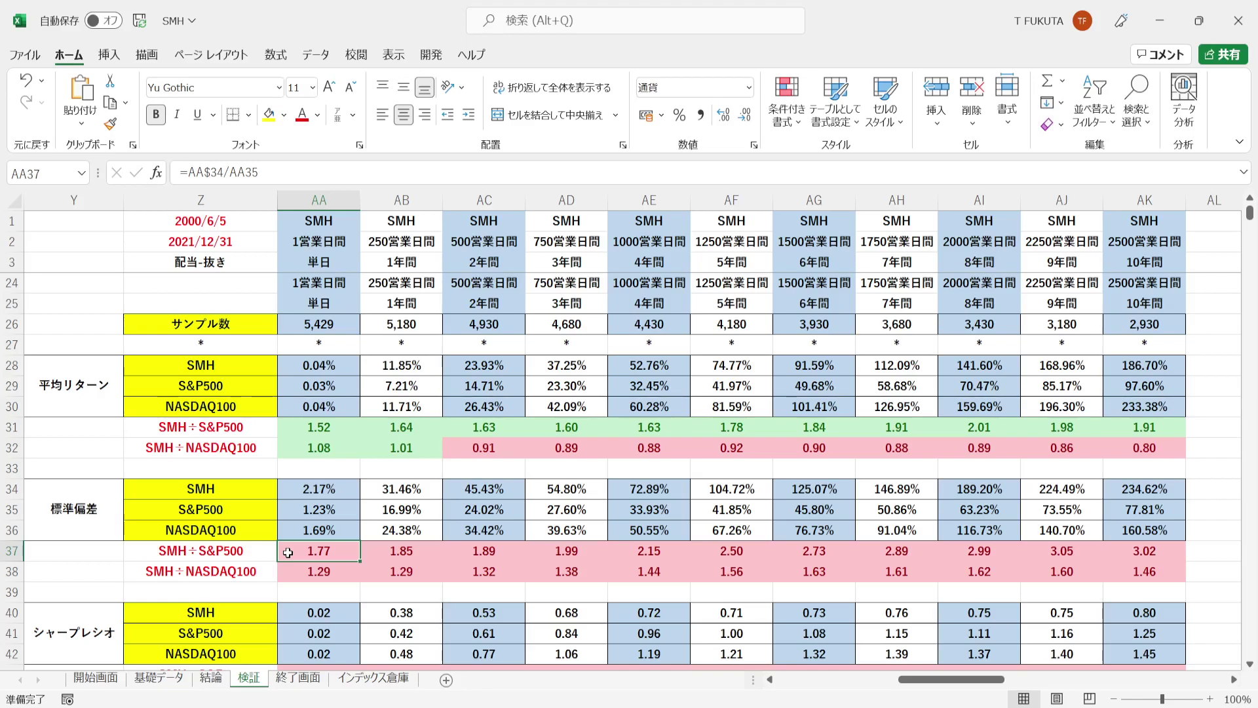
left_click_drag(288, 553, 1176, 577)
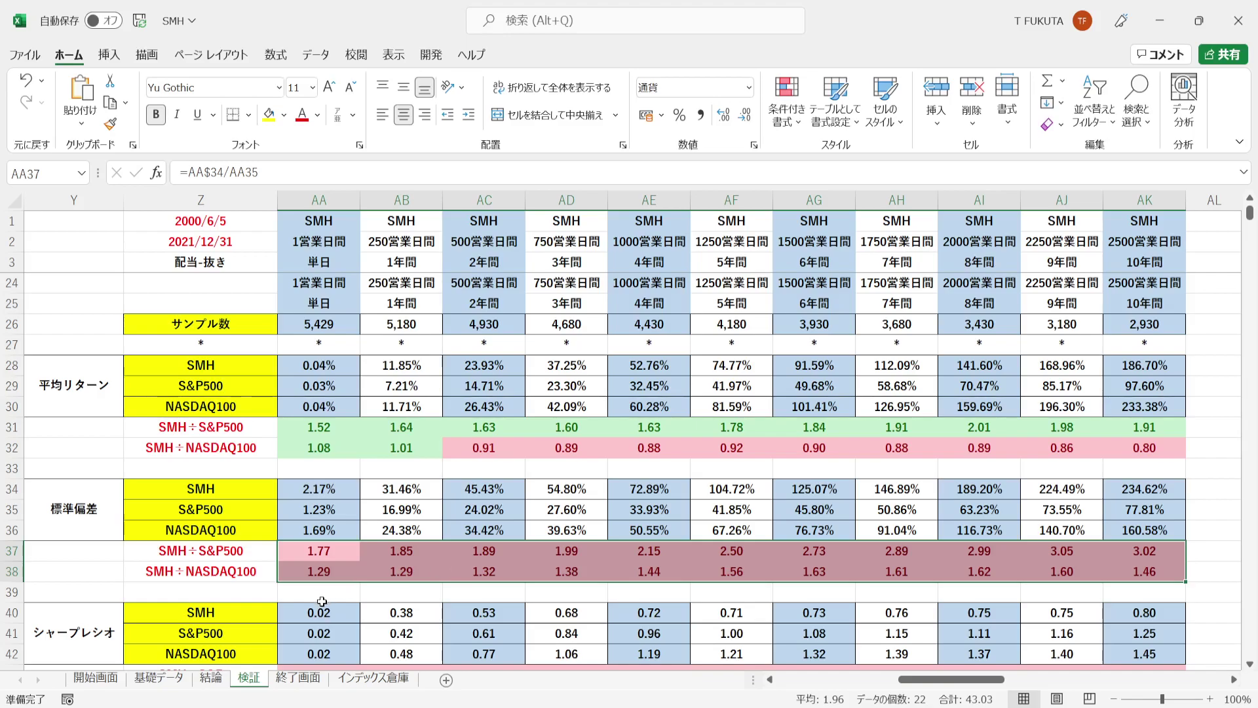
- Go to the シャープレシオ section and examine its SMH ratio labels in Z43:Z44 and ratios in AA43:AK44
left_click(300, 613)
key("Down")
key("Down")
key("Down")
key("Down")
key("Down")
key("Down")
key("Down")
key("Down")
key("Down")
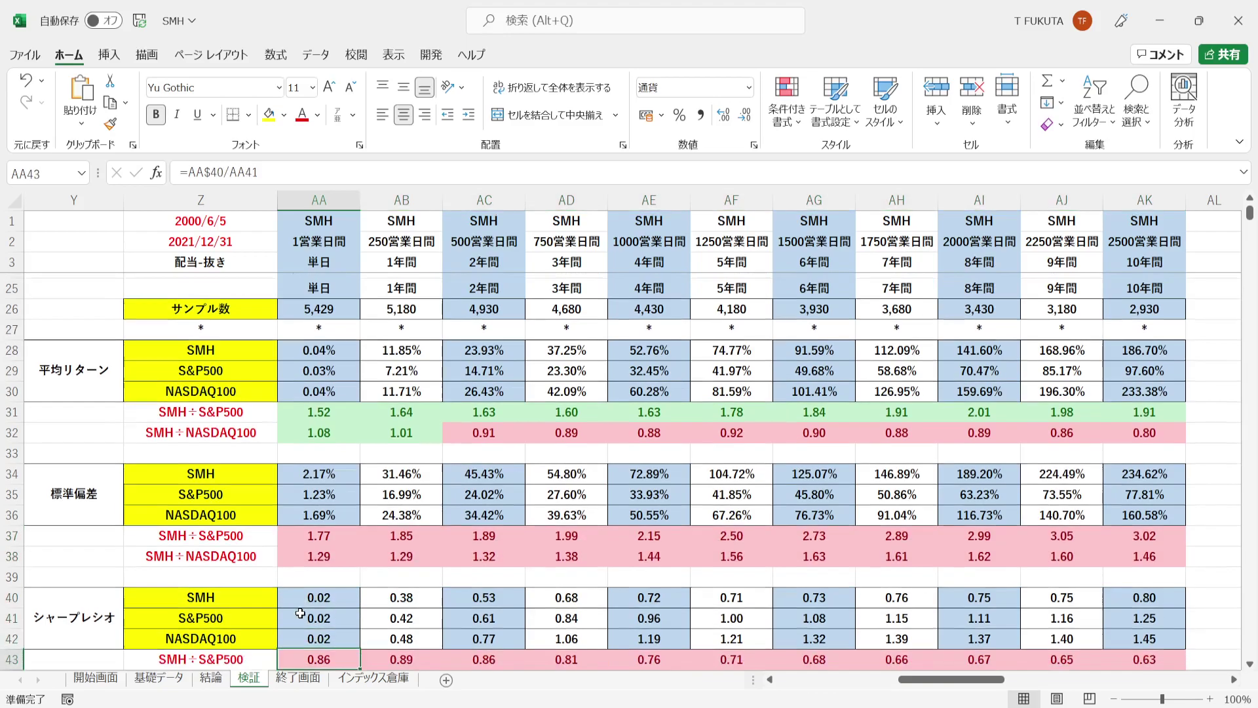
key("Down")
key("Down")
key("Down")
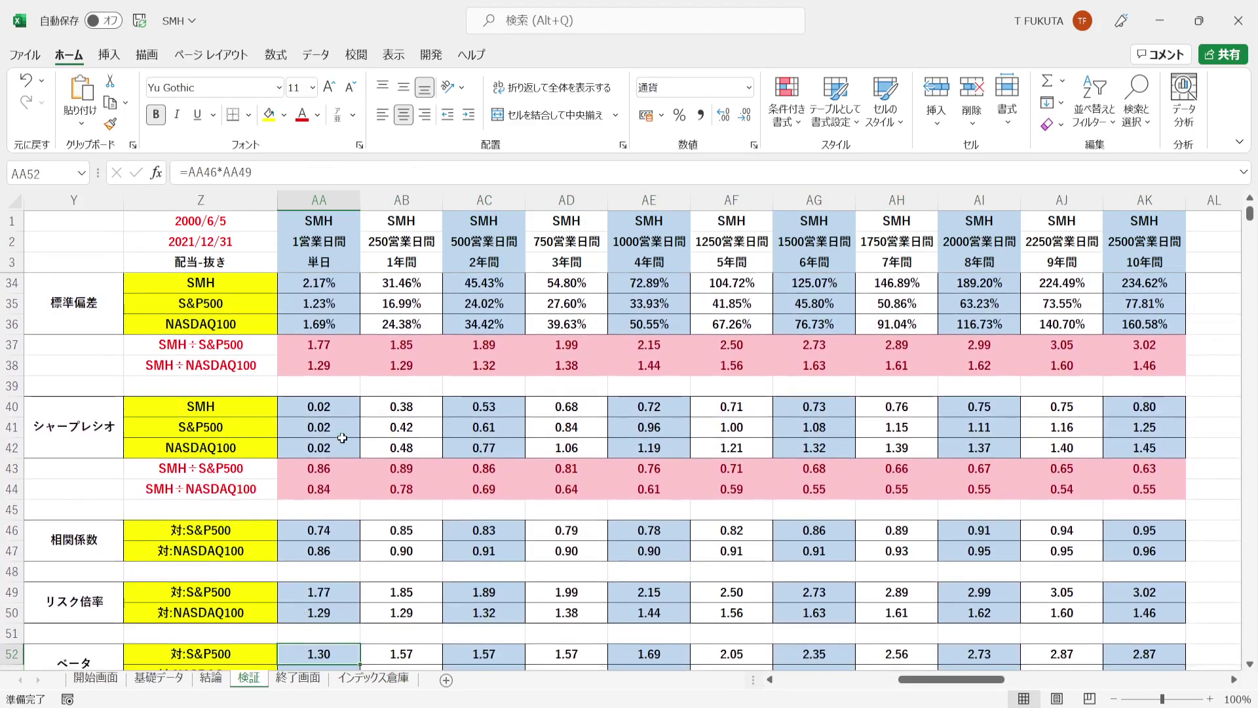
left_click(272, 472)
left_click_drag(272, 472, 272, 489)
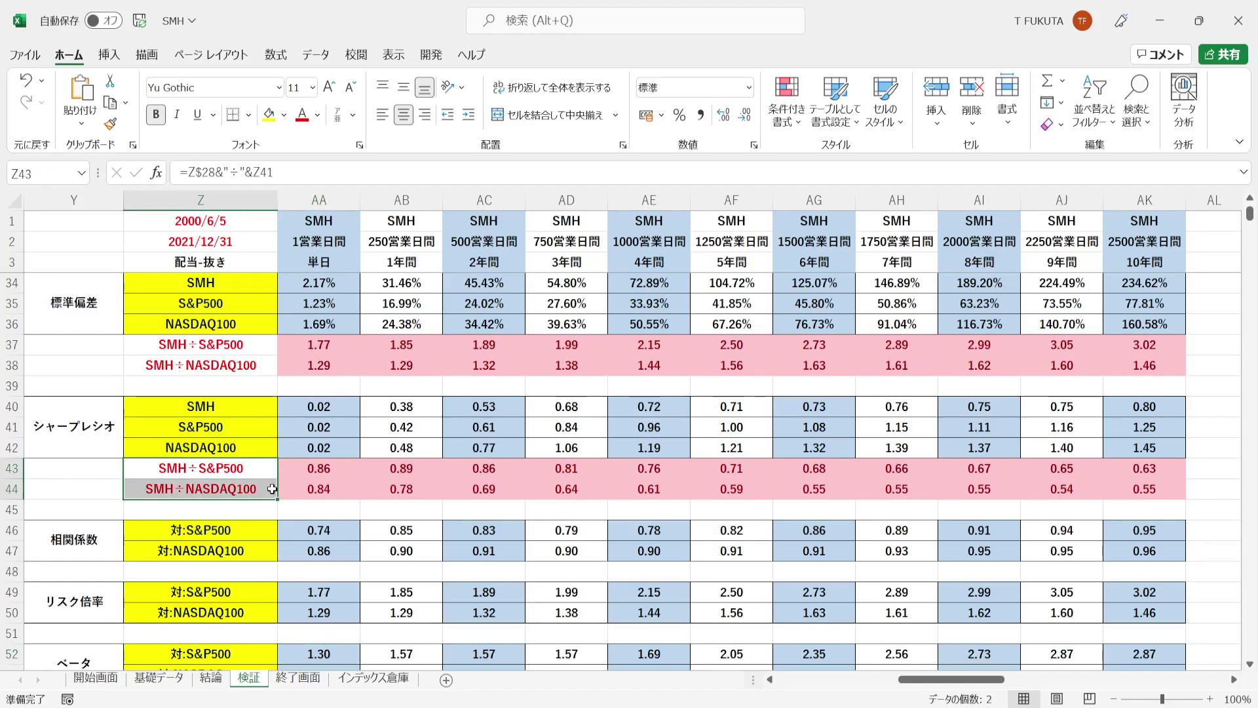
left_click_drag(289, 471, 1127, 486)
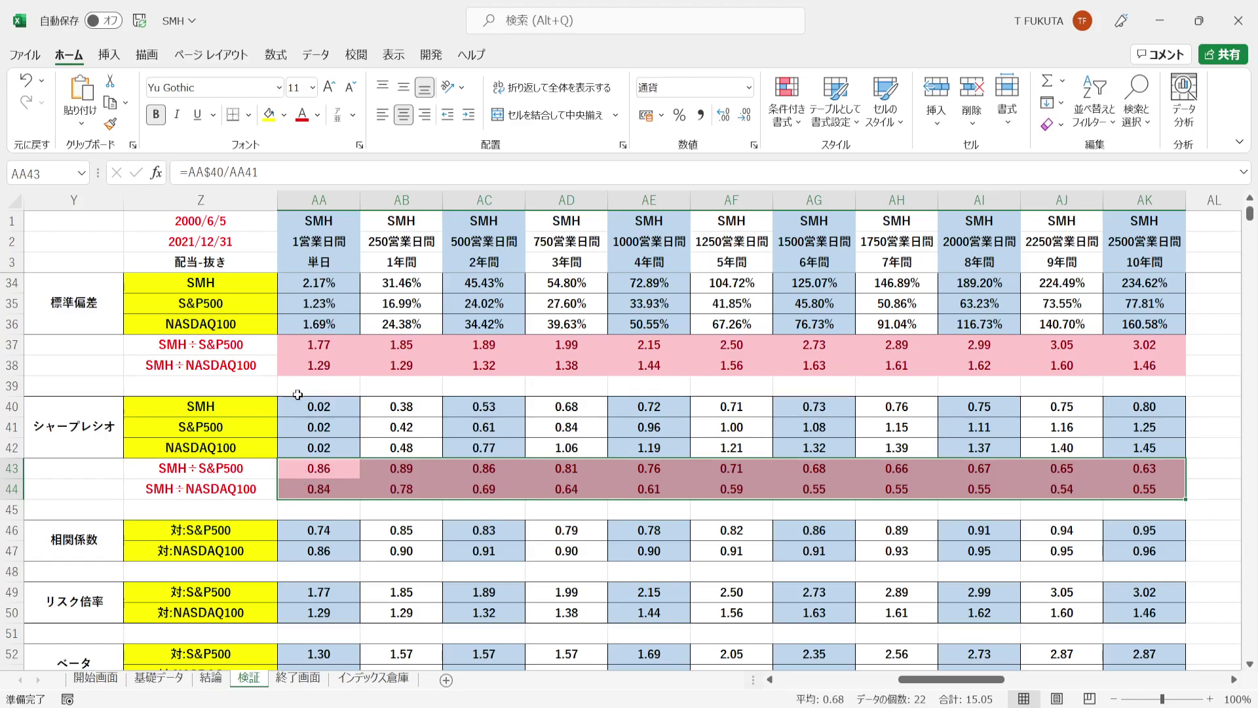
- Compare the Sharpe ratios of SMH relative to NASDAQ100 in row 44 and S&P500 in row 43, including the one-year ratio in AB43
left_click_drag(296, 486, 1116, 498)
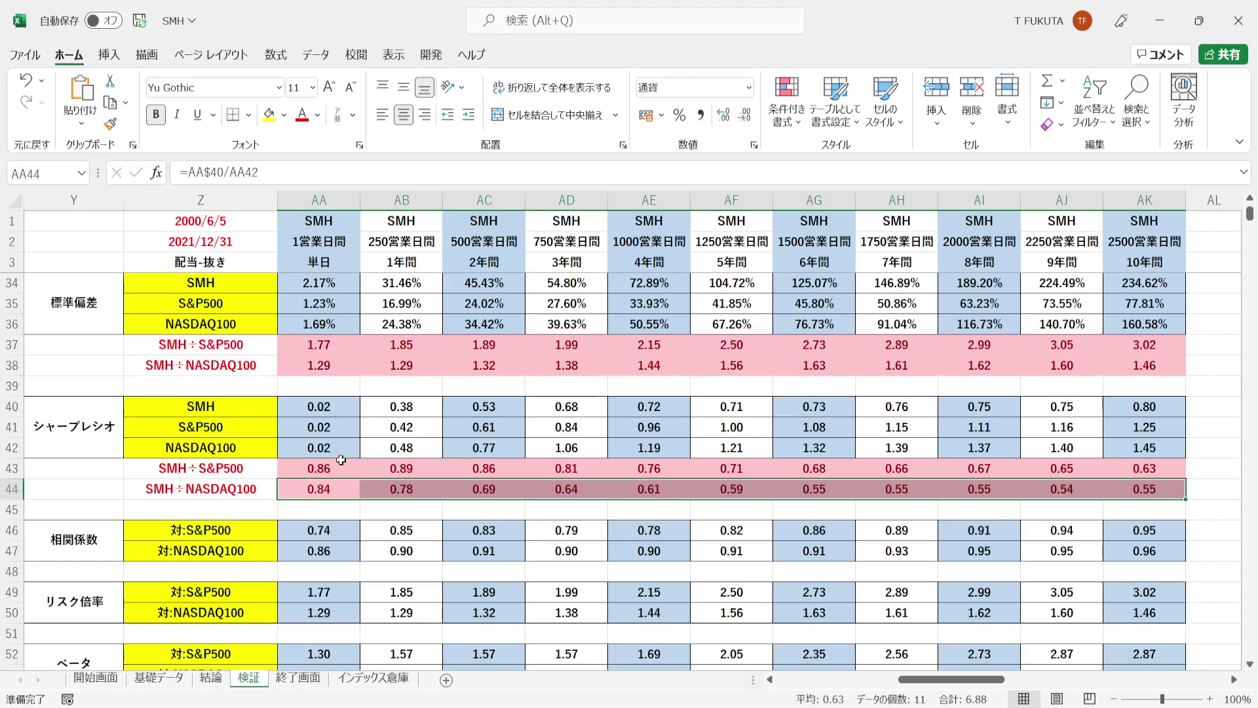
left_click_drag(292, 472, 1111, 478)
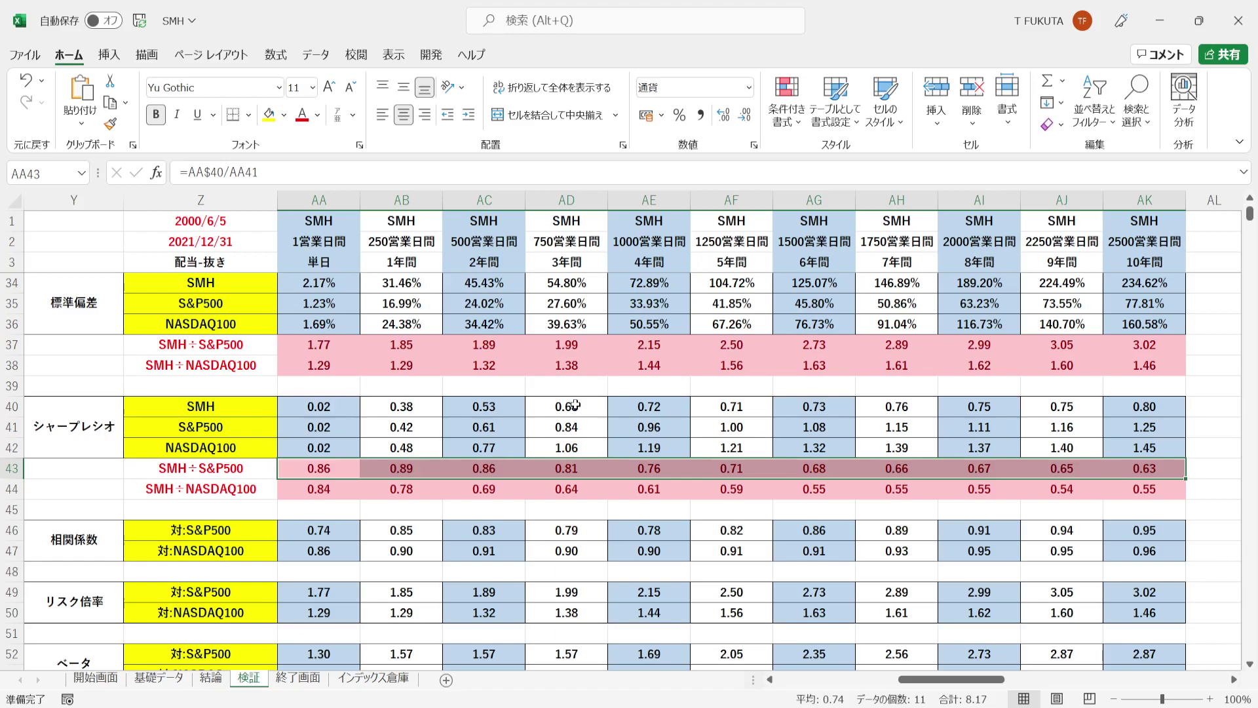
left_click(330, 468)
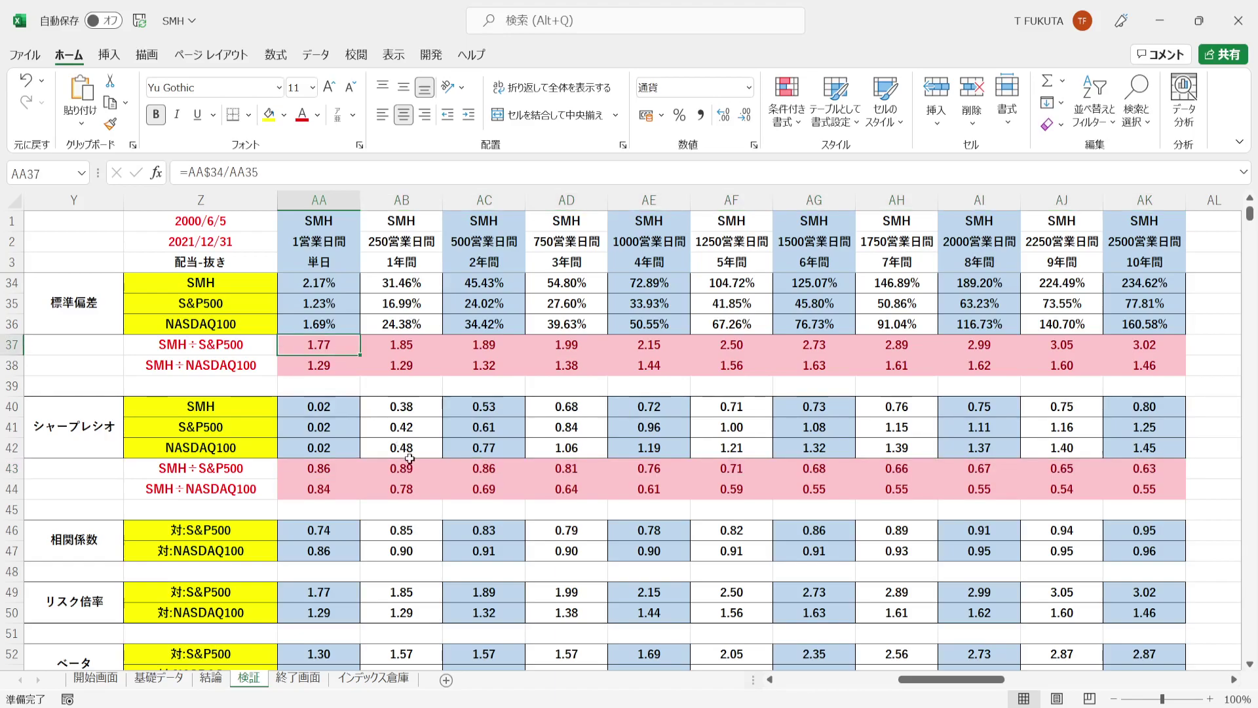
left_click(436, 471)
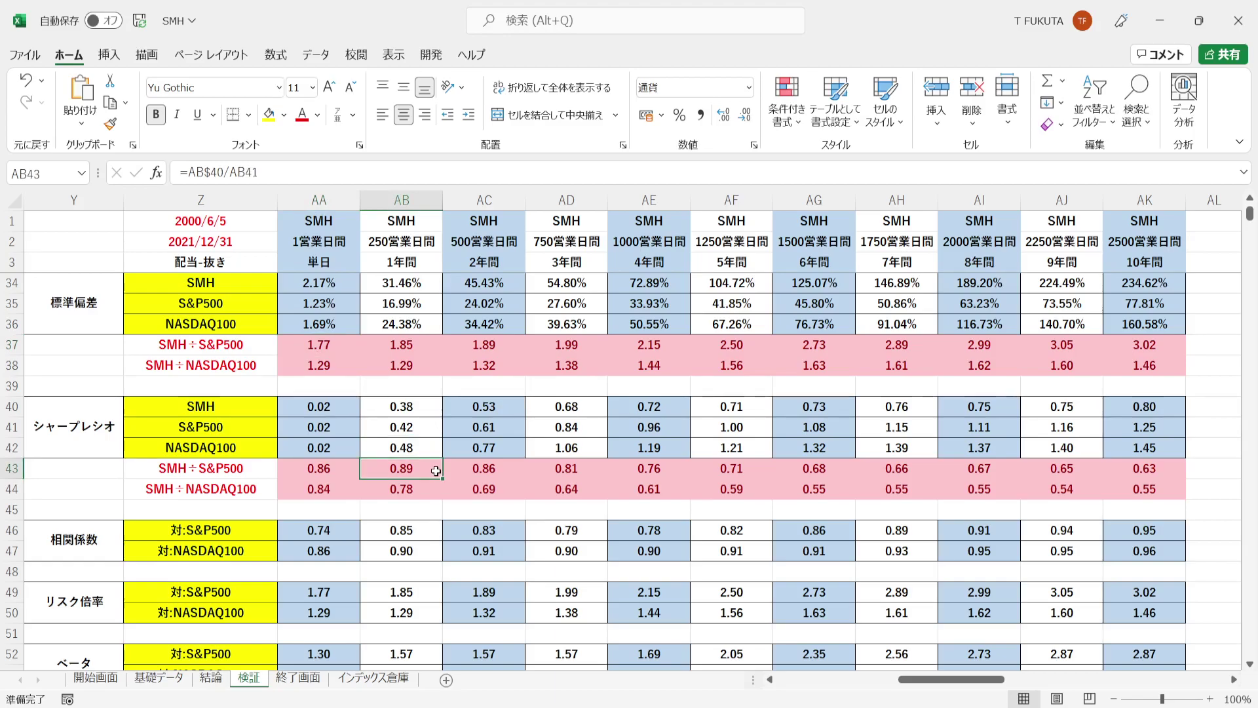
- Examine the 相関係数 values in AA46:AK47 and trace the リスク倍率 in AA49 to the standard deviation ratios in rows 37 and 38
left_click(112, 551)
left_click_drag(281, 536, 1118, 554)
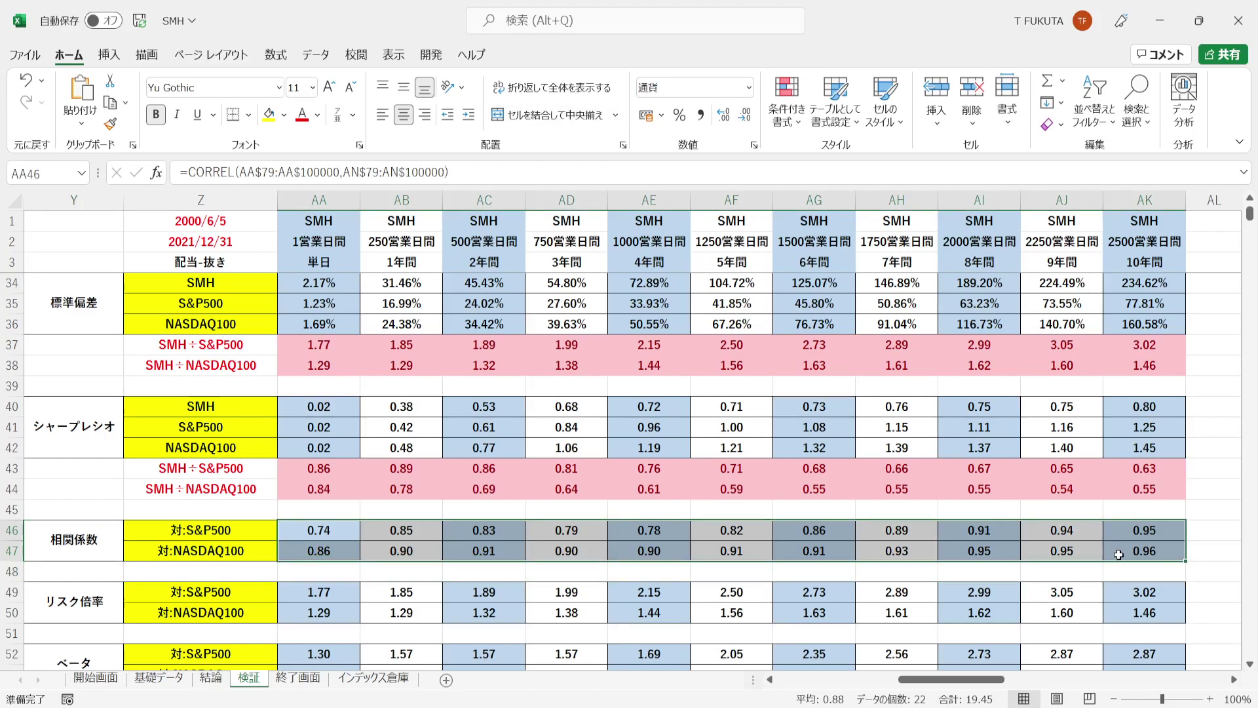
left_click(343, 596)
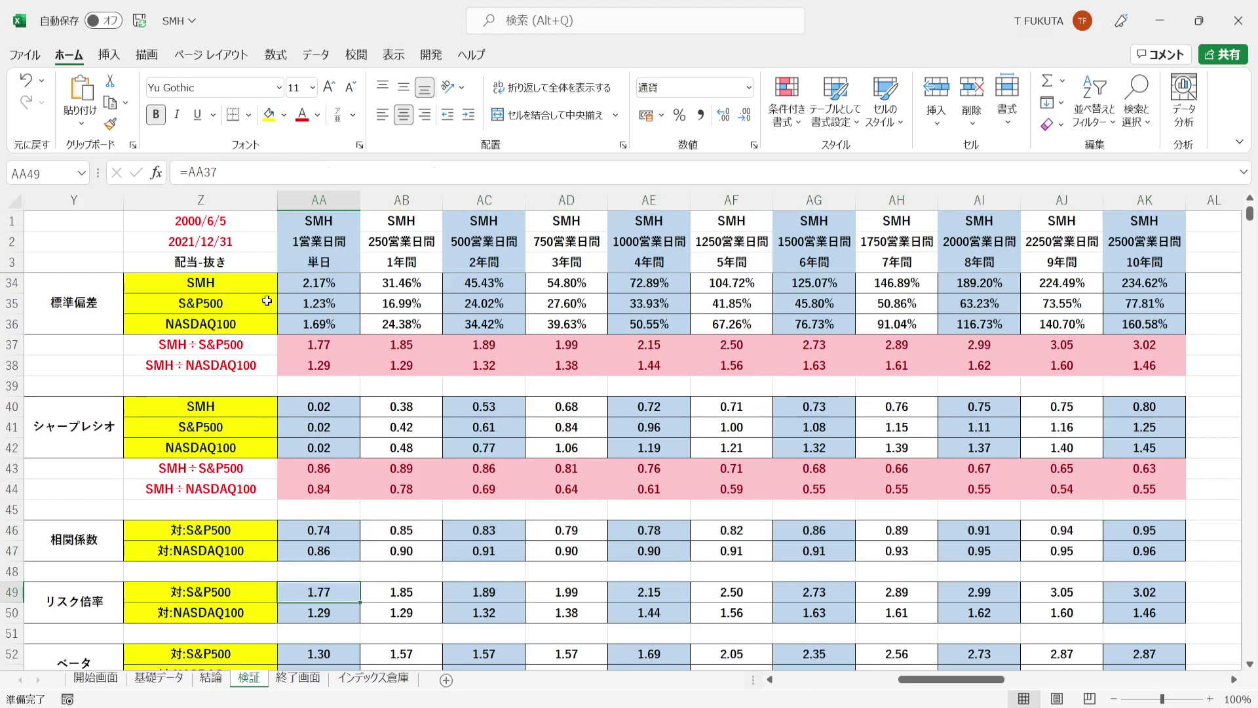
left_click_drag(338, 346, 475, 361)
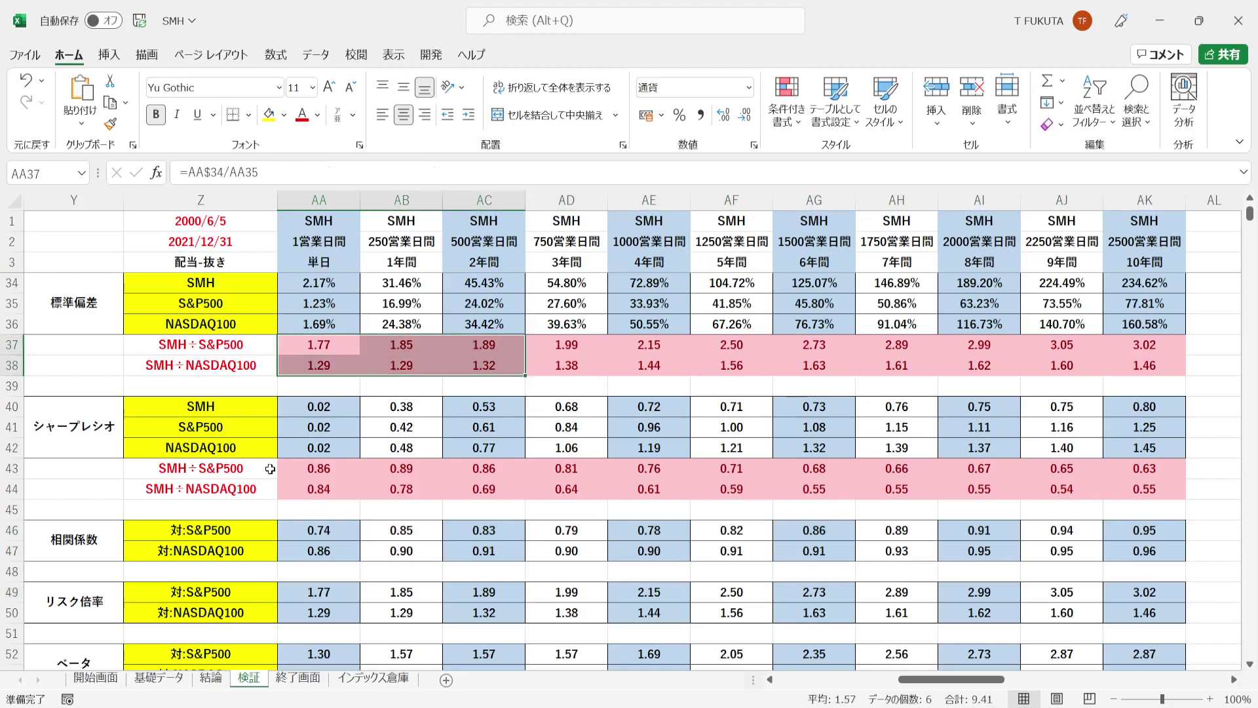
left_click(295, 603)
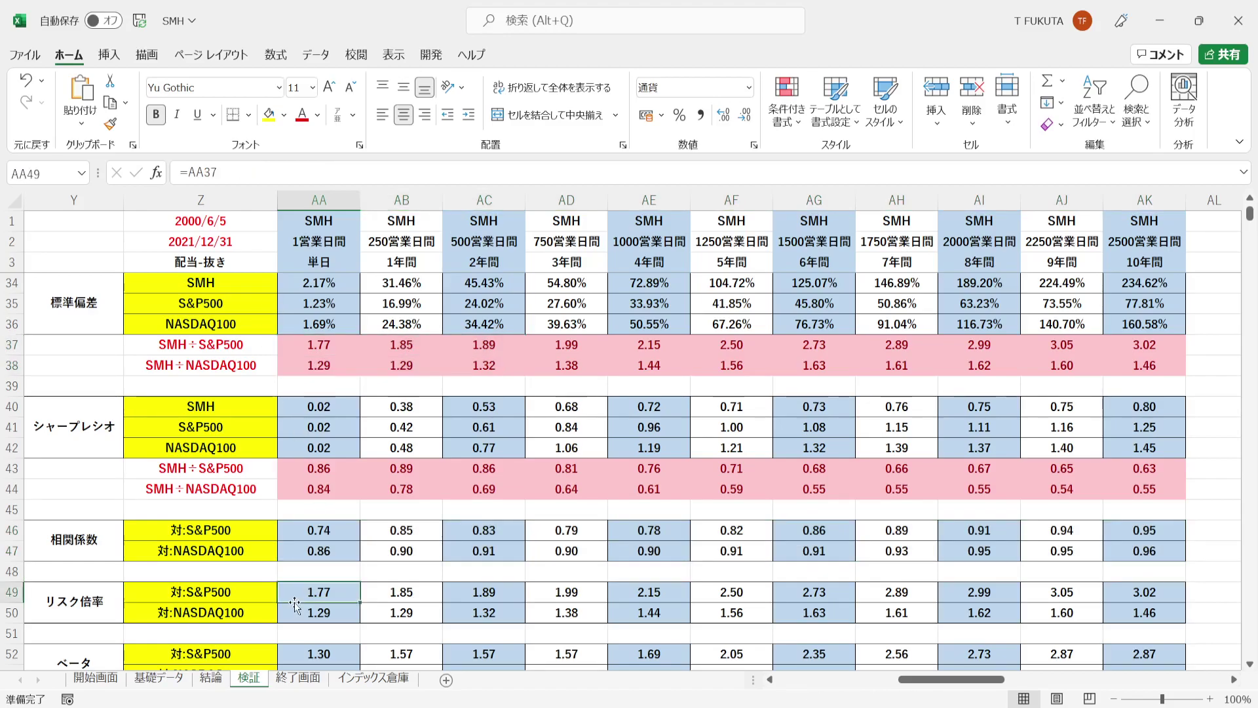
- Go to the ベータ section, relate it to 相関係数 and リスク倍率, and compare the betas in AA52:AK53, especially those against S&P500
key("Down")
key("Down")
key("Down")
key("Down")
key("Down")
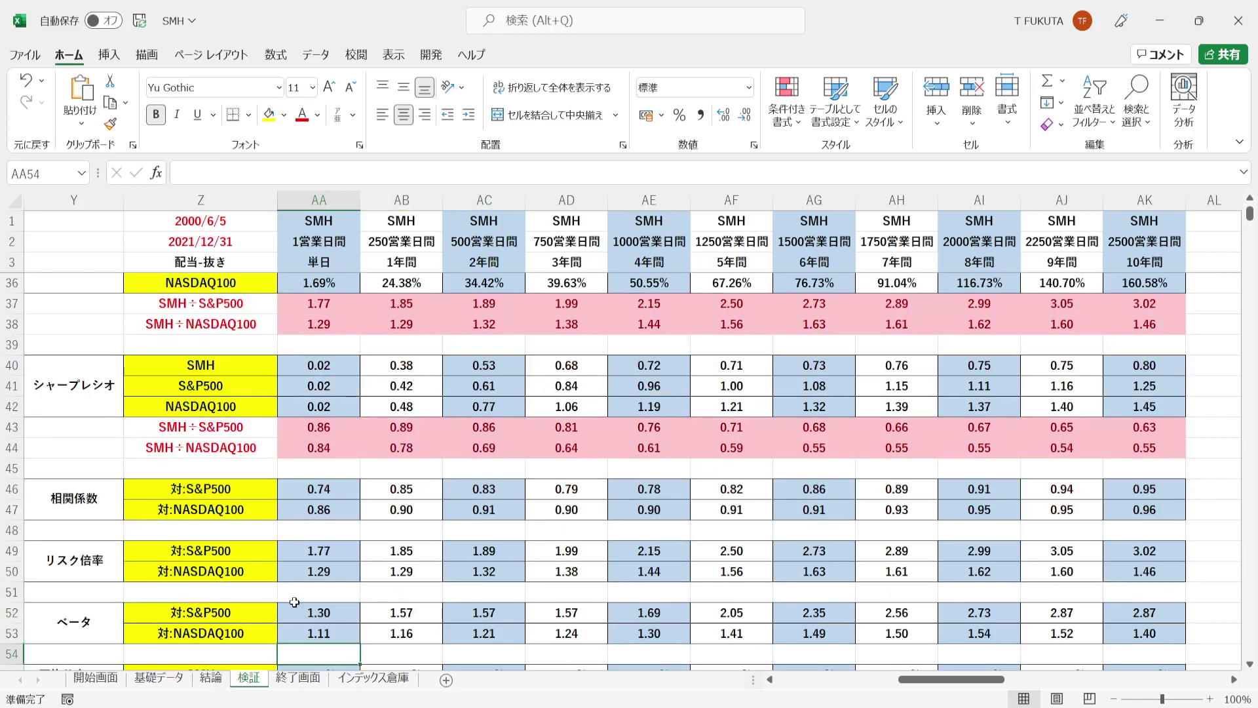
key("Down")
key("Down")
key("Down")
key("Down")
key("Down")
key("Down")
key("Down")
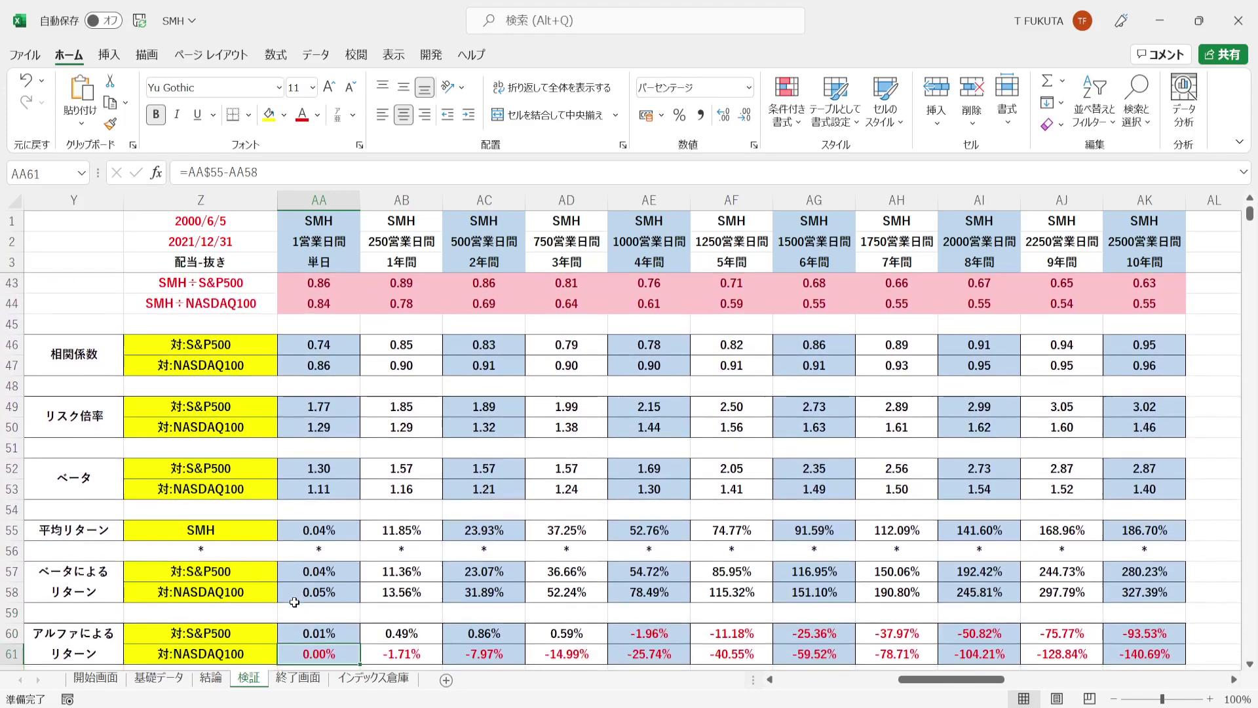
left_click(104, 484)
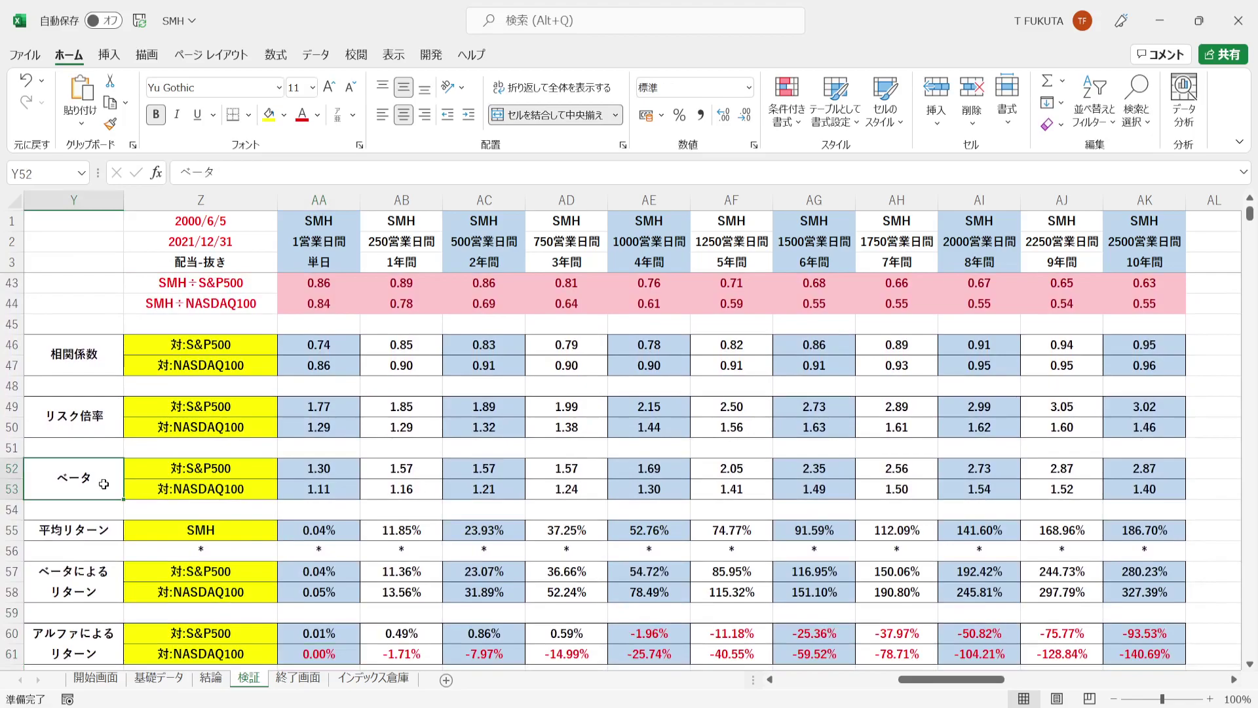
left_click(108, 360)
left_click(108, 401)
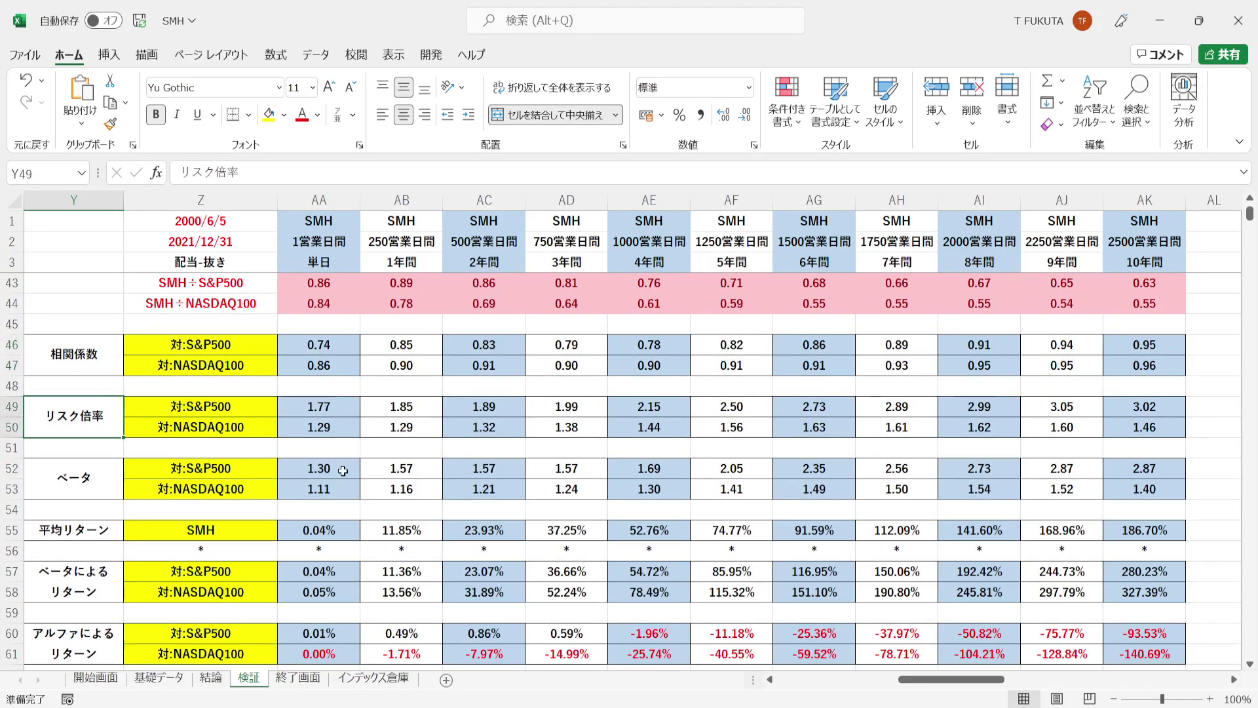
left_click_drag(343, 470, 1149, 487)
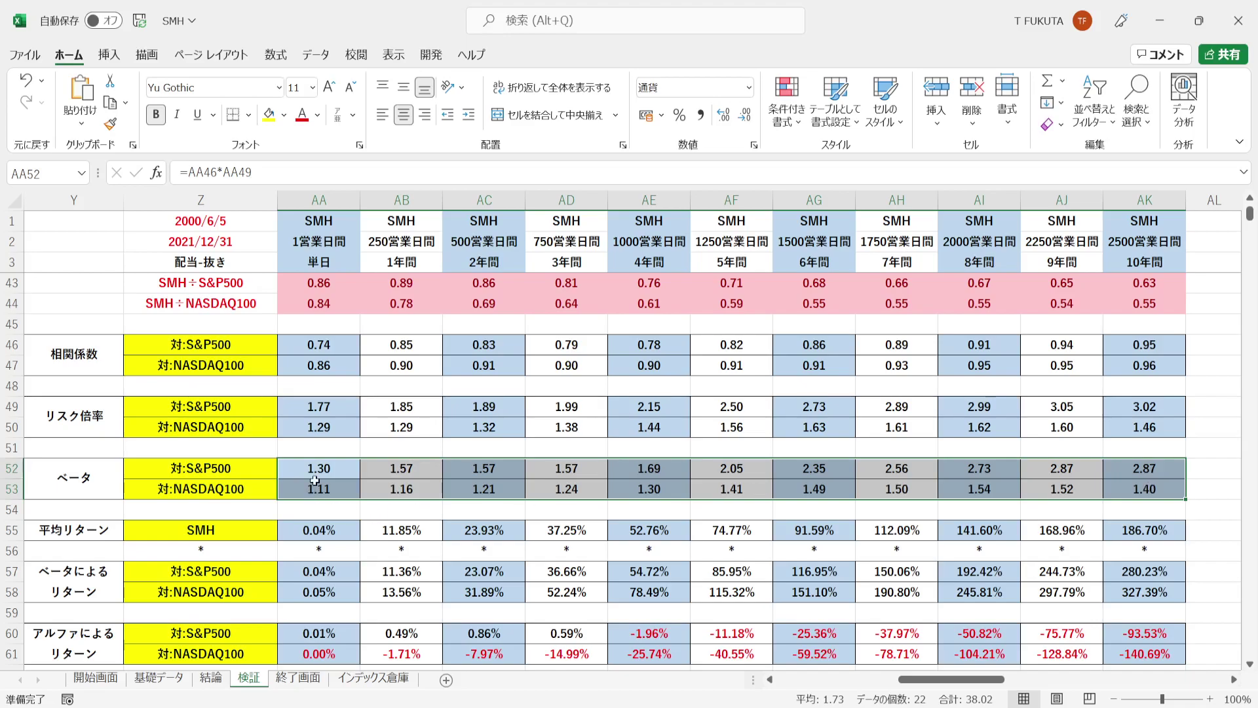
left_click_drag(298, 469, 1113, 470)
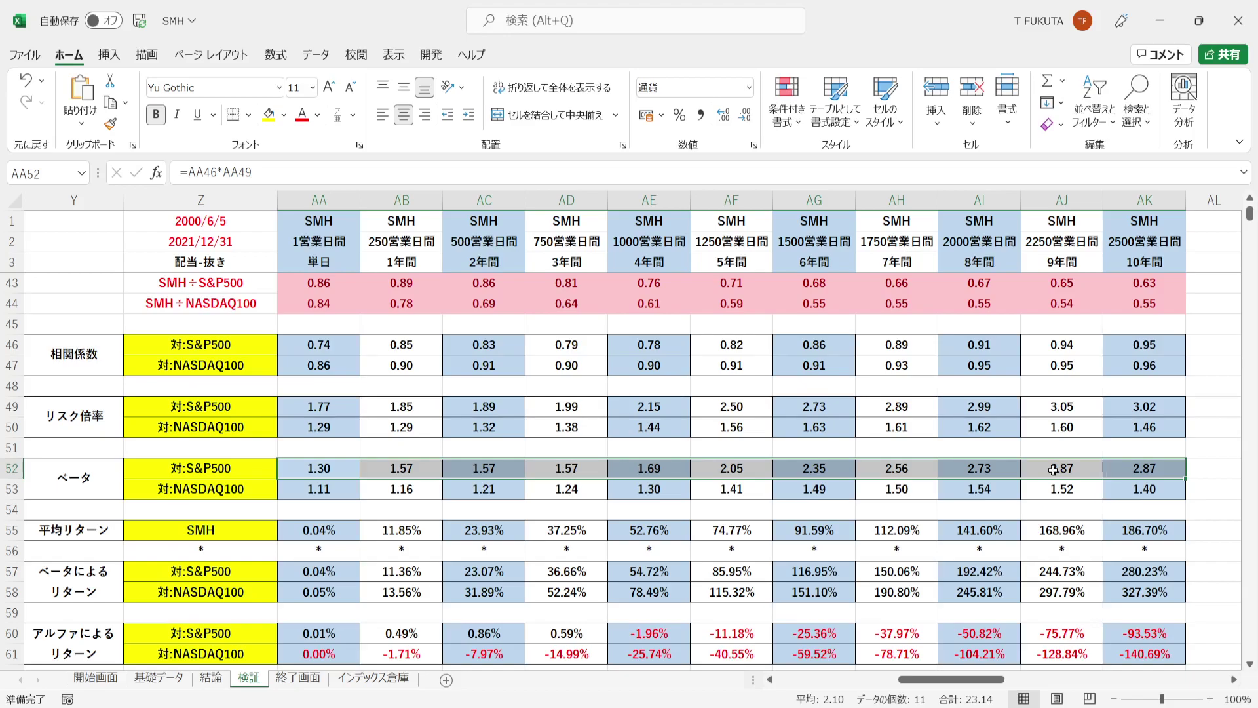
- Go to the return breakdown and examine how 平均リターン in row 55 divides into the beta and alpha return sections in rows 57 to 61
left_click(101, 500)
key("Down")
key("Down")
key("Down")
key("Down")
key("Down")
key("Down")
key("Down")
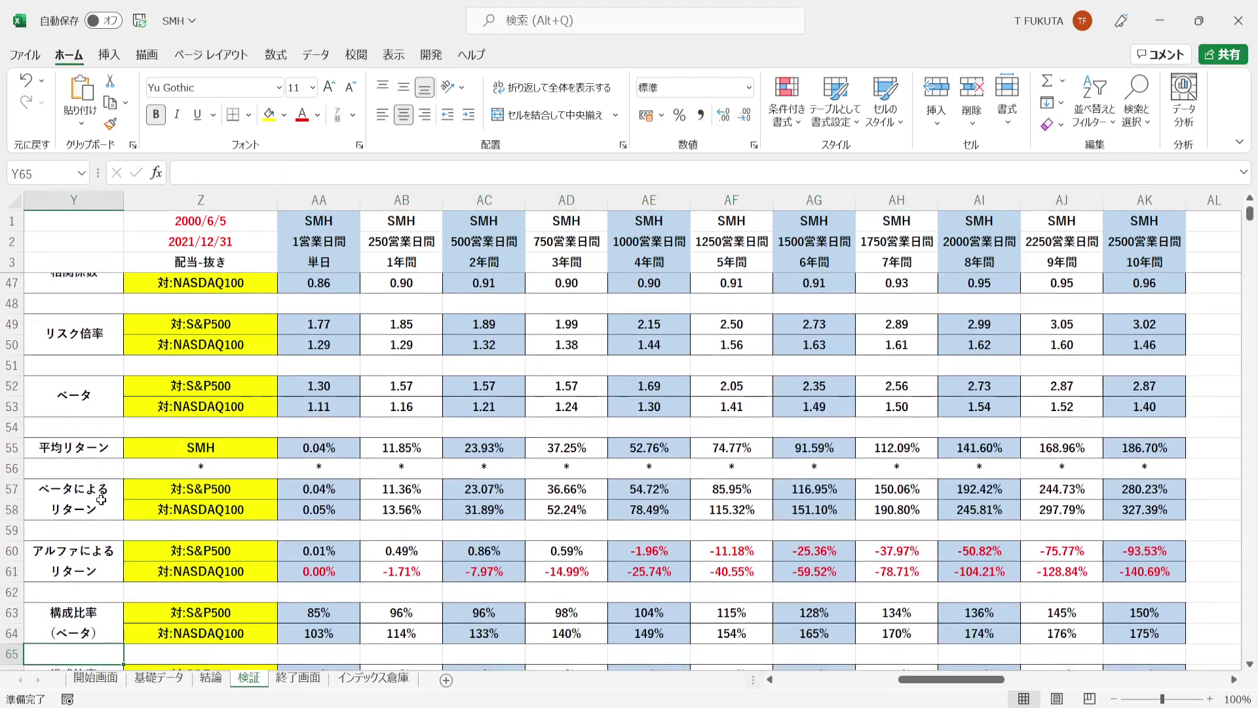
key("Down")
key("Down")
key("Down")
key("Down")
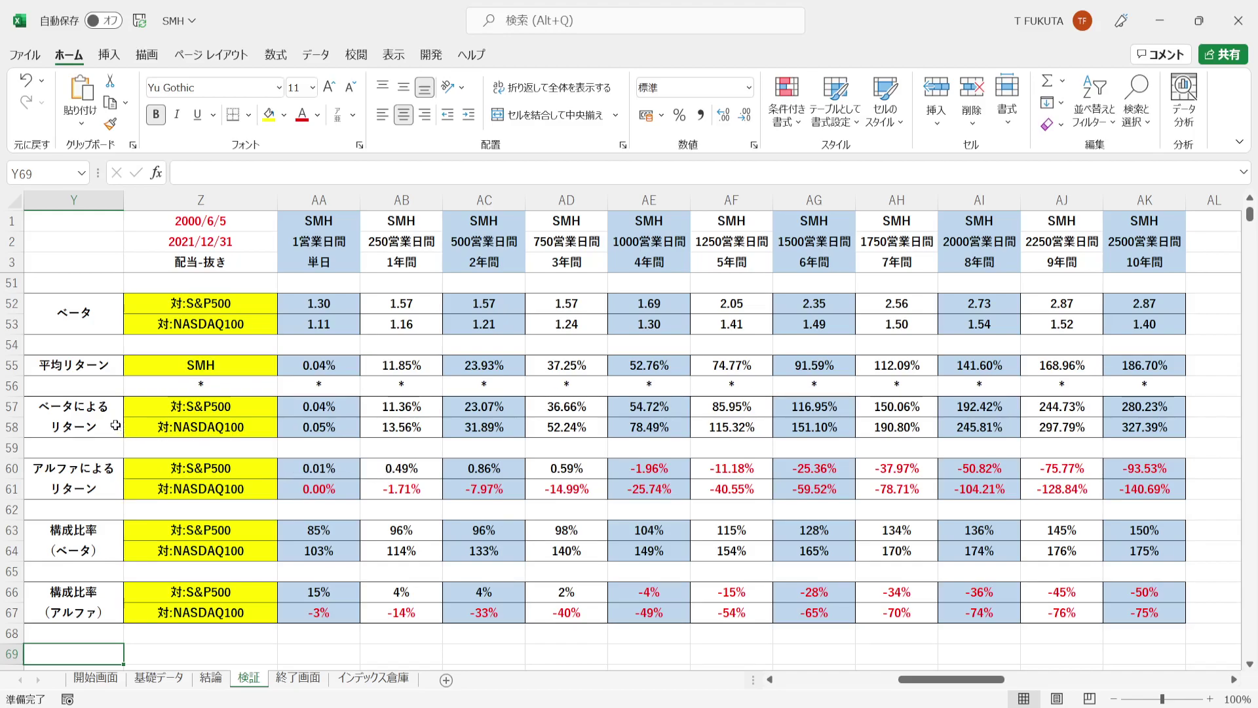
left_click(112, 462)
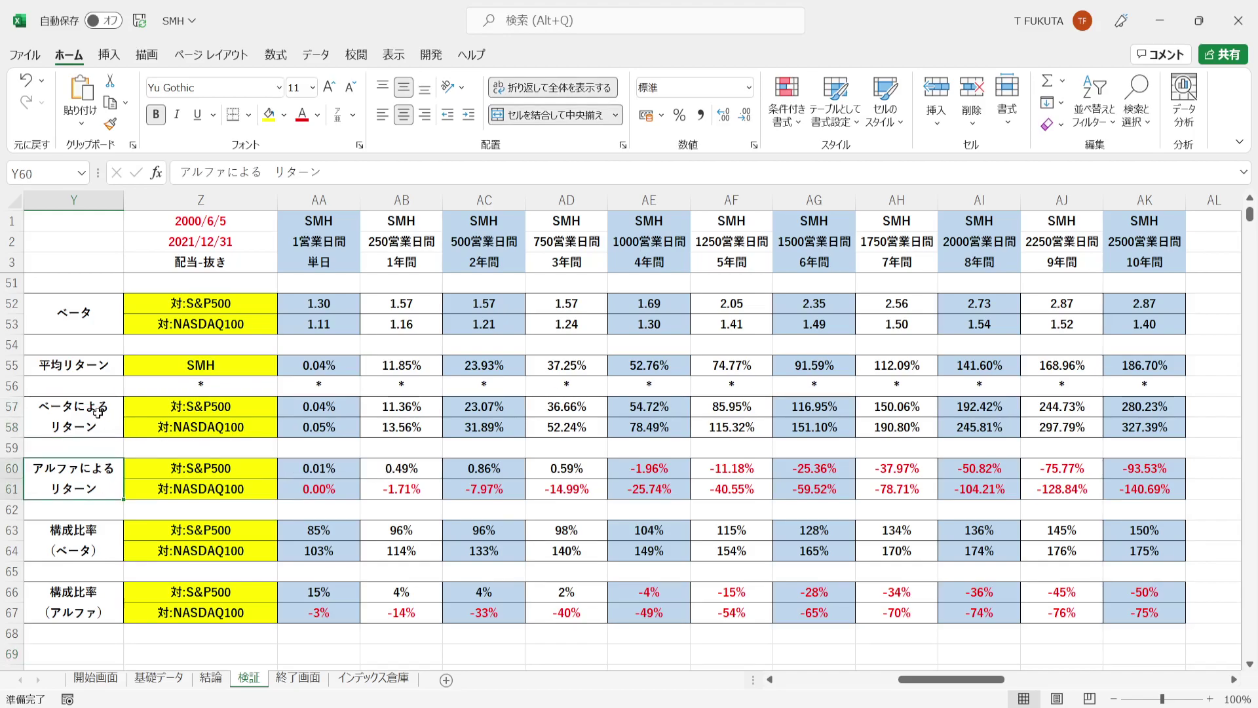
left_click(11, 366)
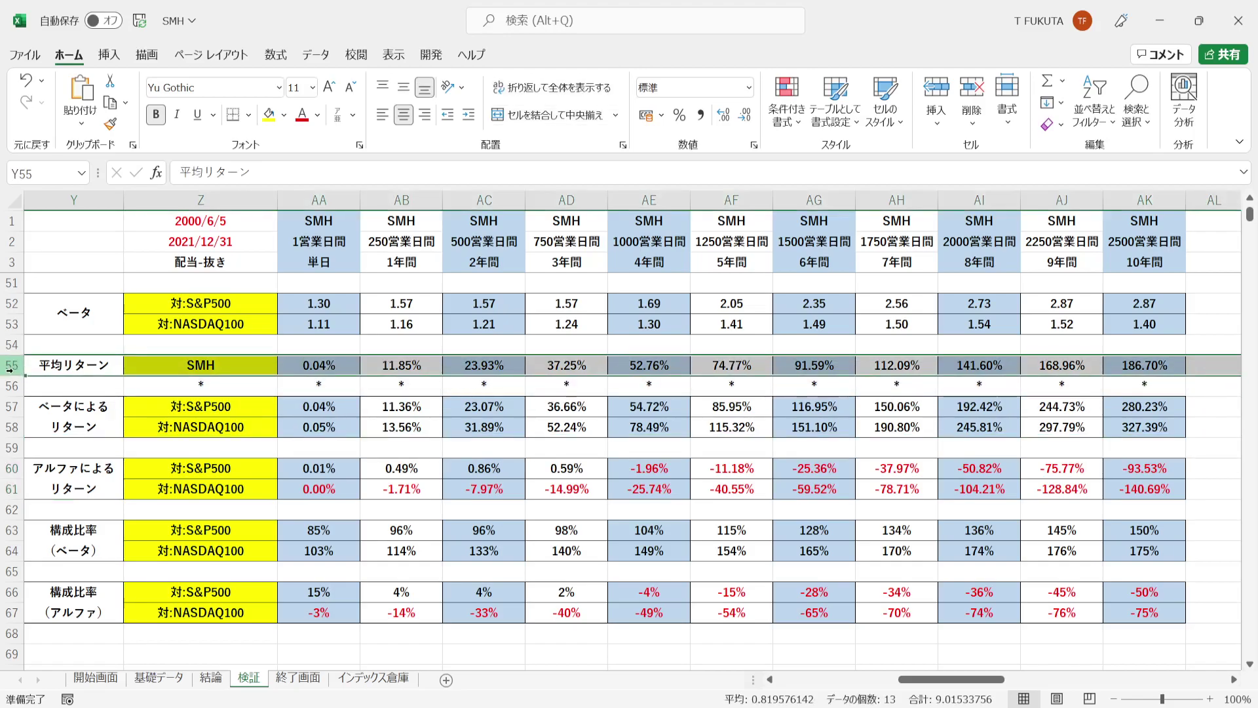
left_click(108, 429)
left_click(110, 478)
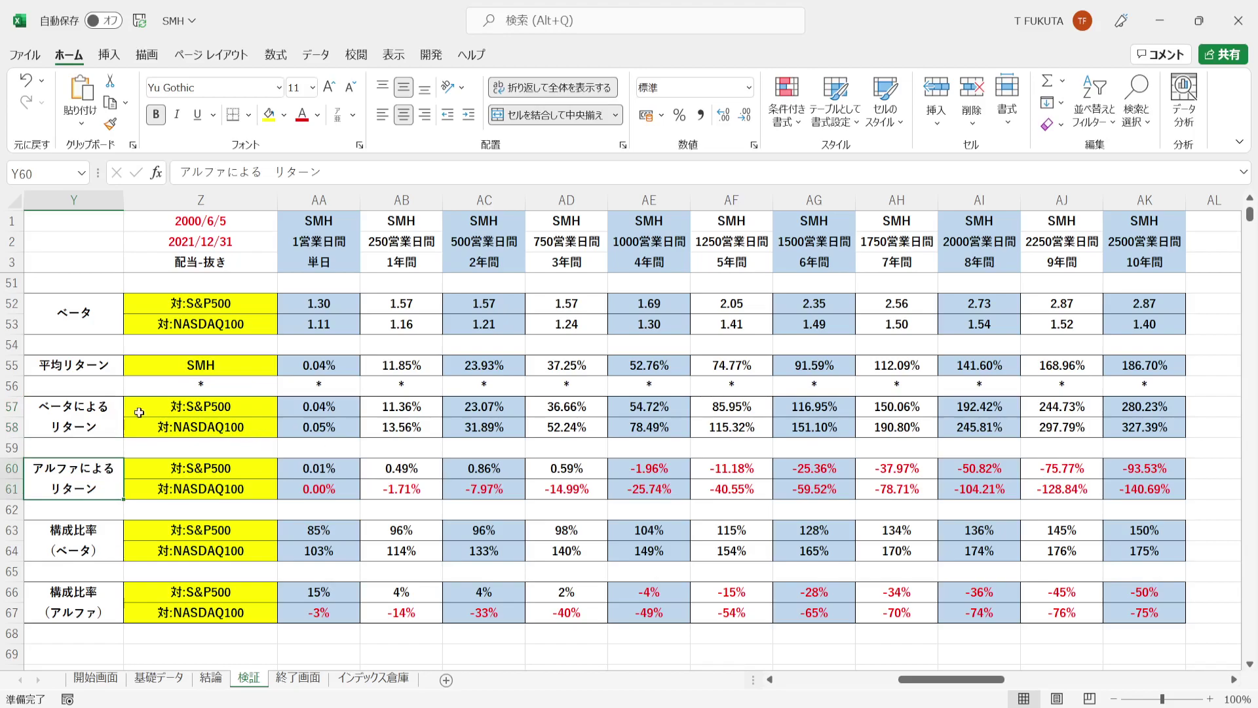
- Review the ベータによるリターン label with its S&P500 and NASDAQ100 rows, and the アルファによるリターン label
left_click(117, 419)
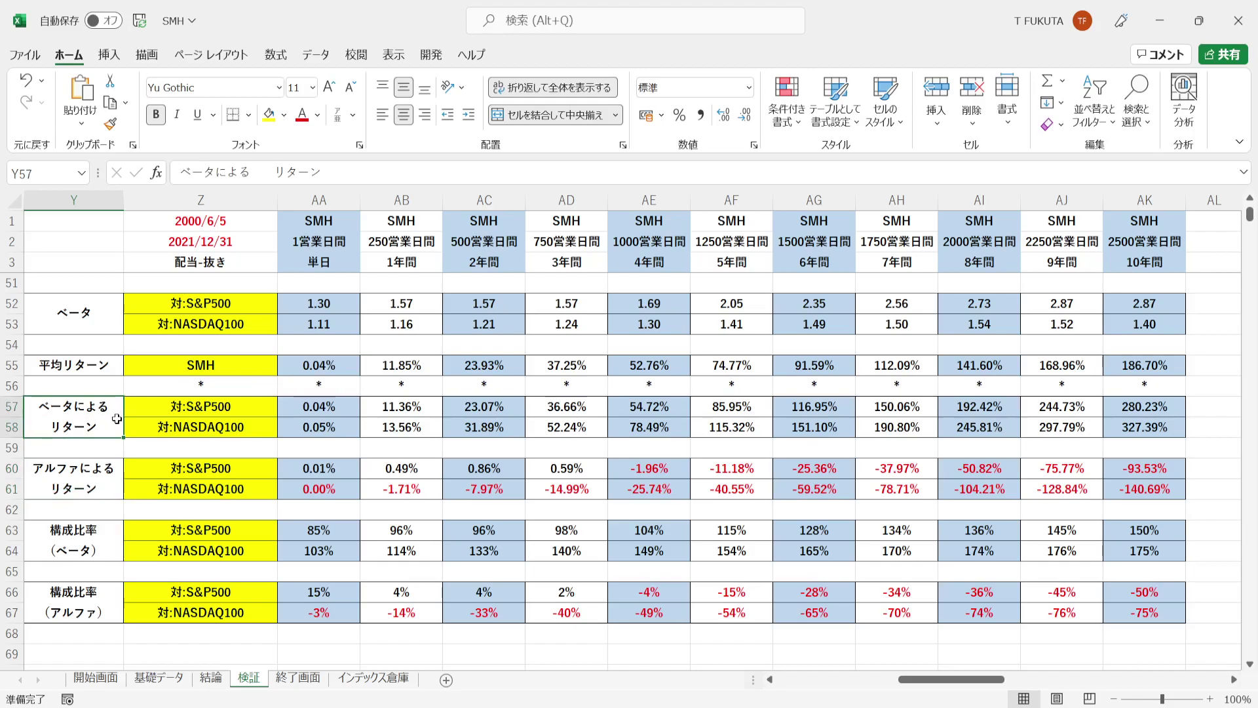
left_click(141, 406)
left_click(139, 426)
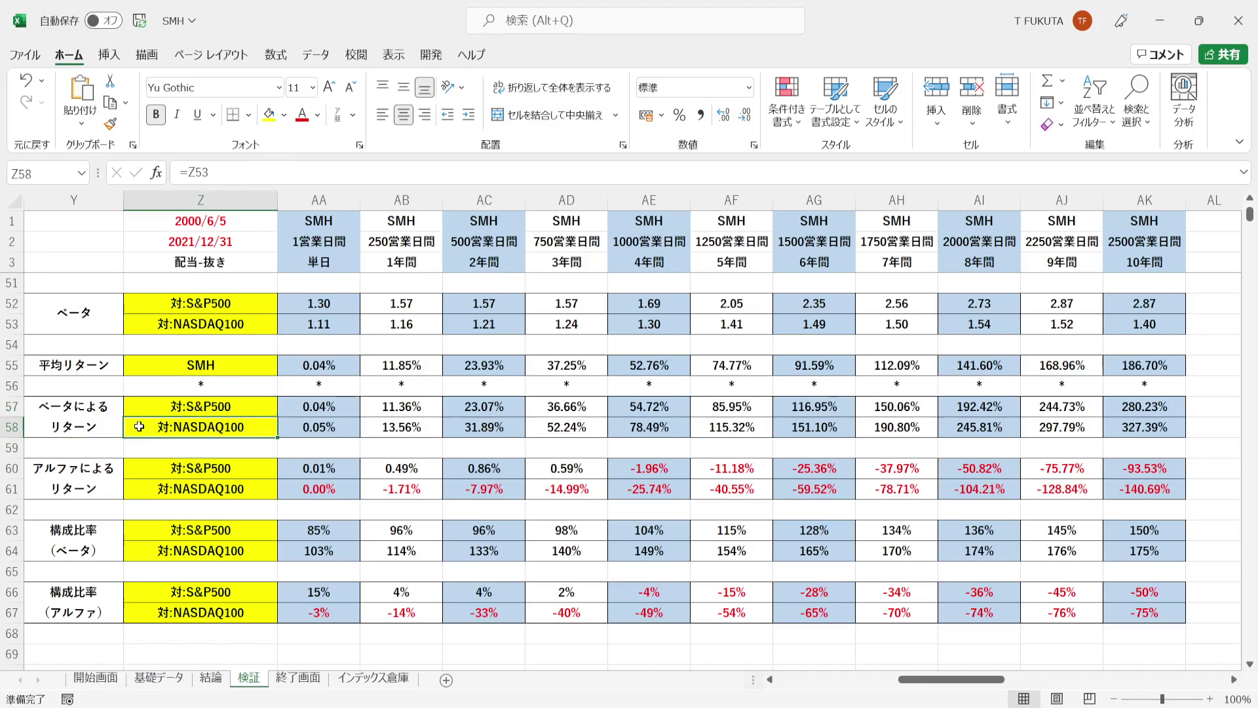
left_click(102, 424)
left_click(112, 490)
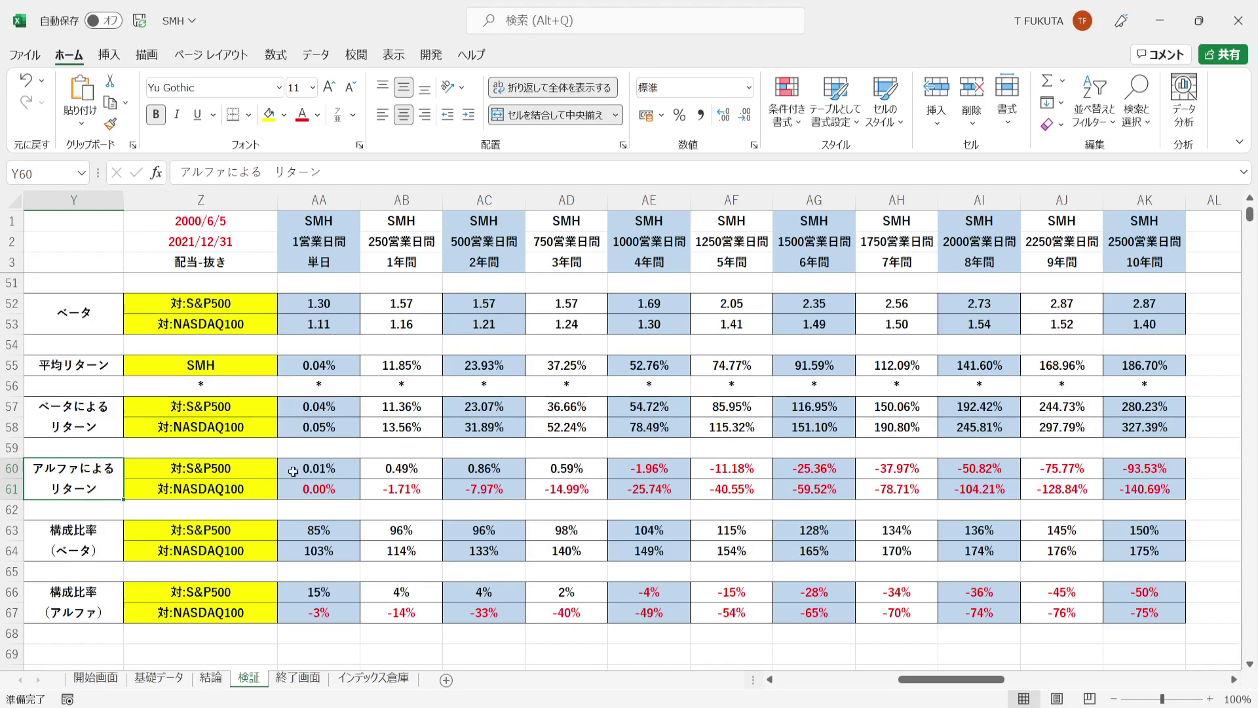
- Inspect the single-day beta return formula in AA57 against the beta in AA52, and check the NASDAQ100 counterpart in AA58
left_click(348, 408)
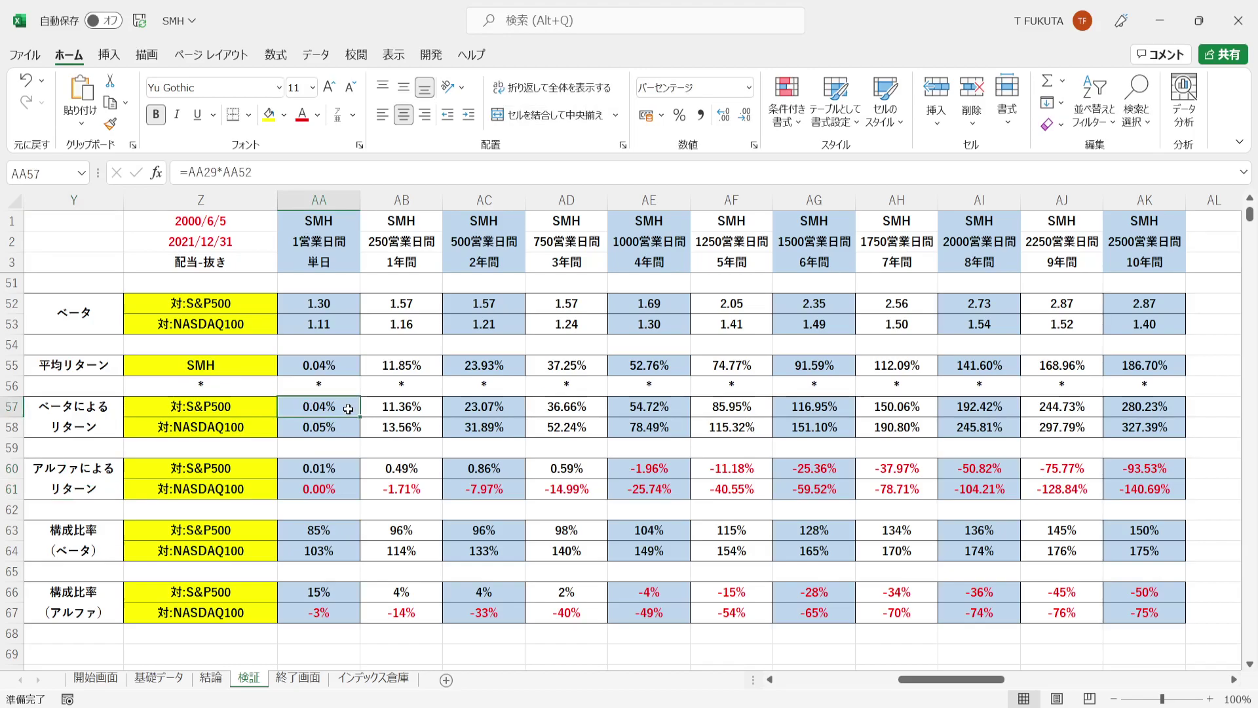
left_click(328, 304)
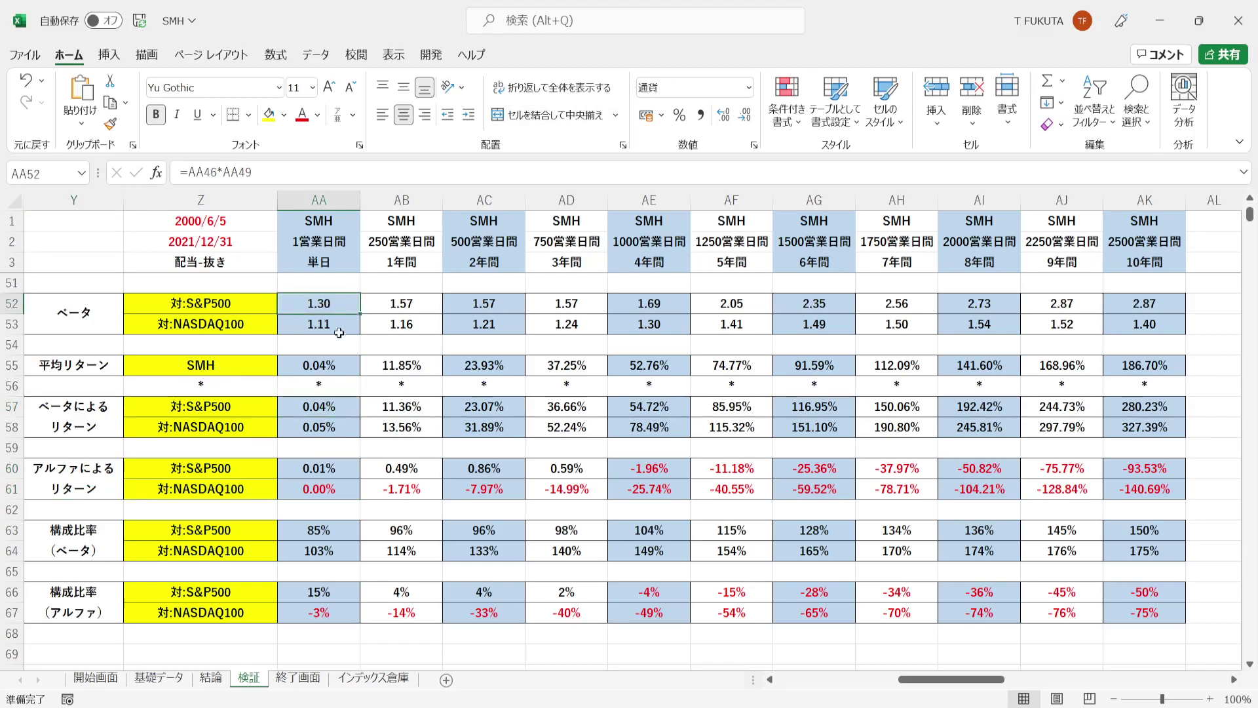
left_click(346, 407)
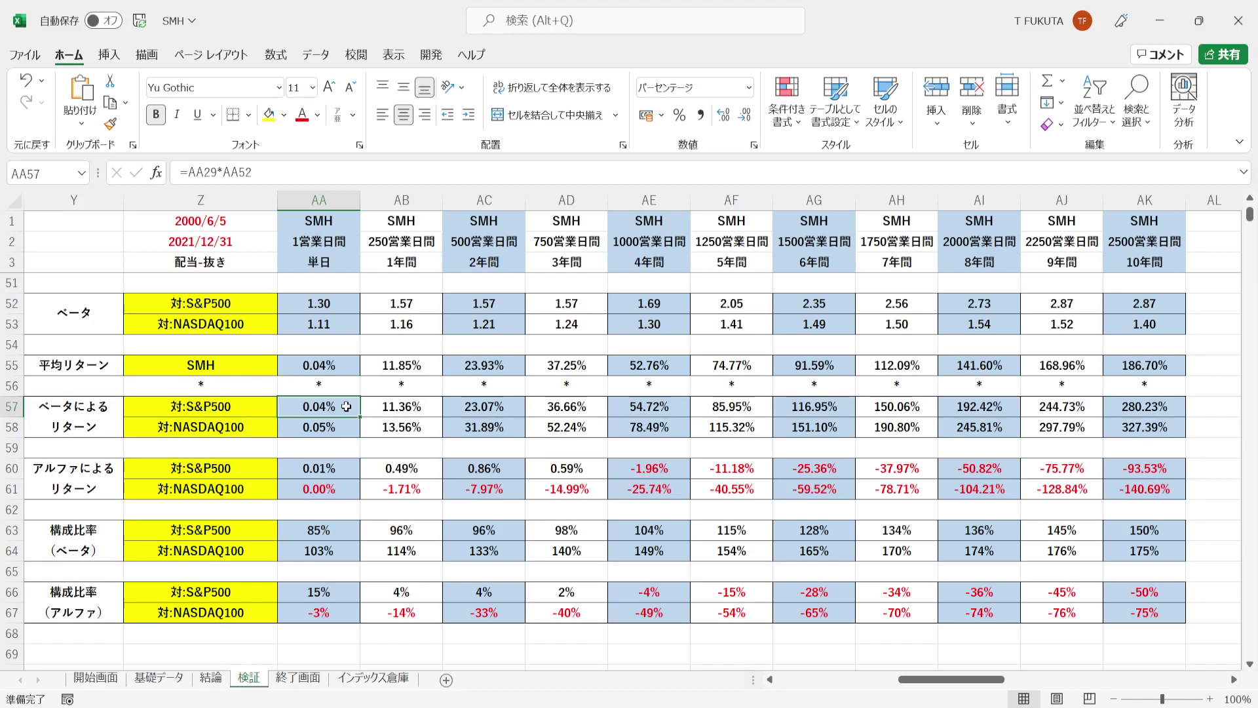
left_click(343, 425)
- Inspect the single-day alpha return formula in AA60 together with its source cells AA55 and AA57
left_click(355, 470)
left_click(344, 371)
left_click(345, 407)
left_click(344, 470)
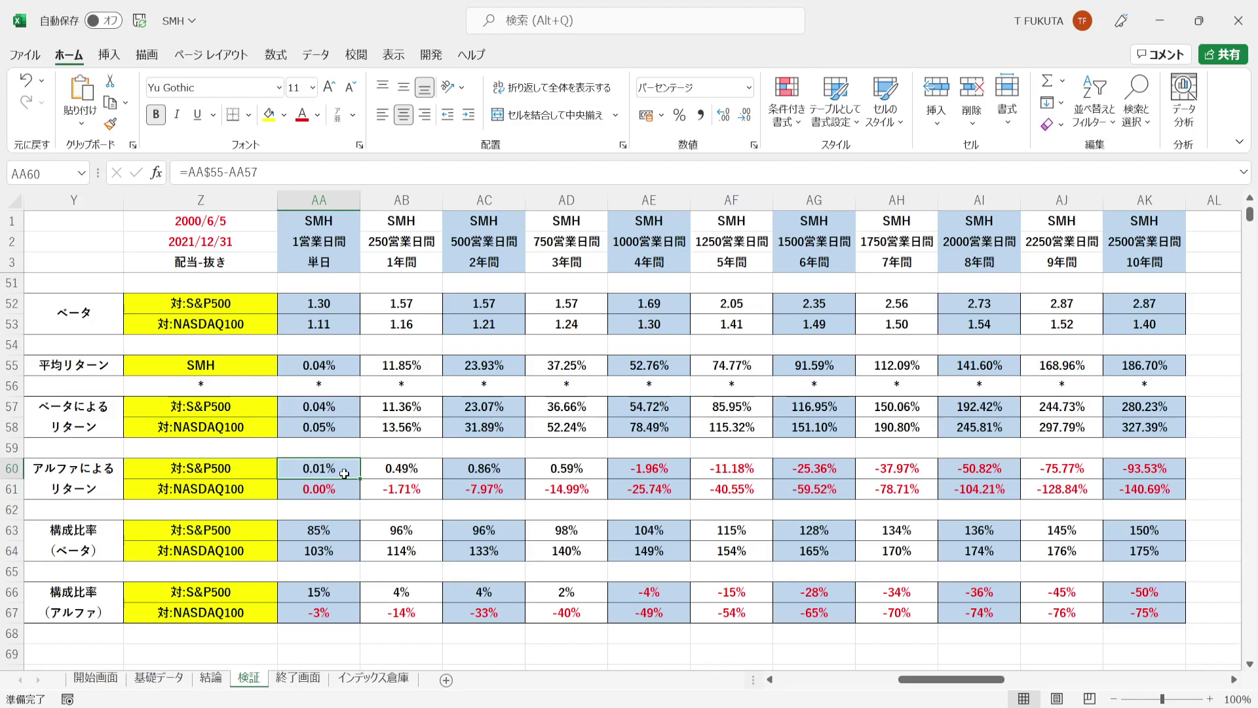
- Relate the 構成比率 sections to the alpha and average returns, examining AA66:AB67 and the NASDAQ100 alpha returns in AA61:AE61
left_click(121, 543)
left_click(121, 473)
left_click(120, 361)
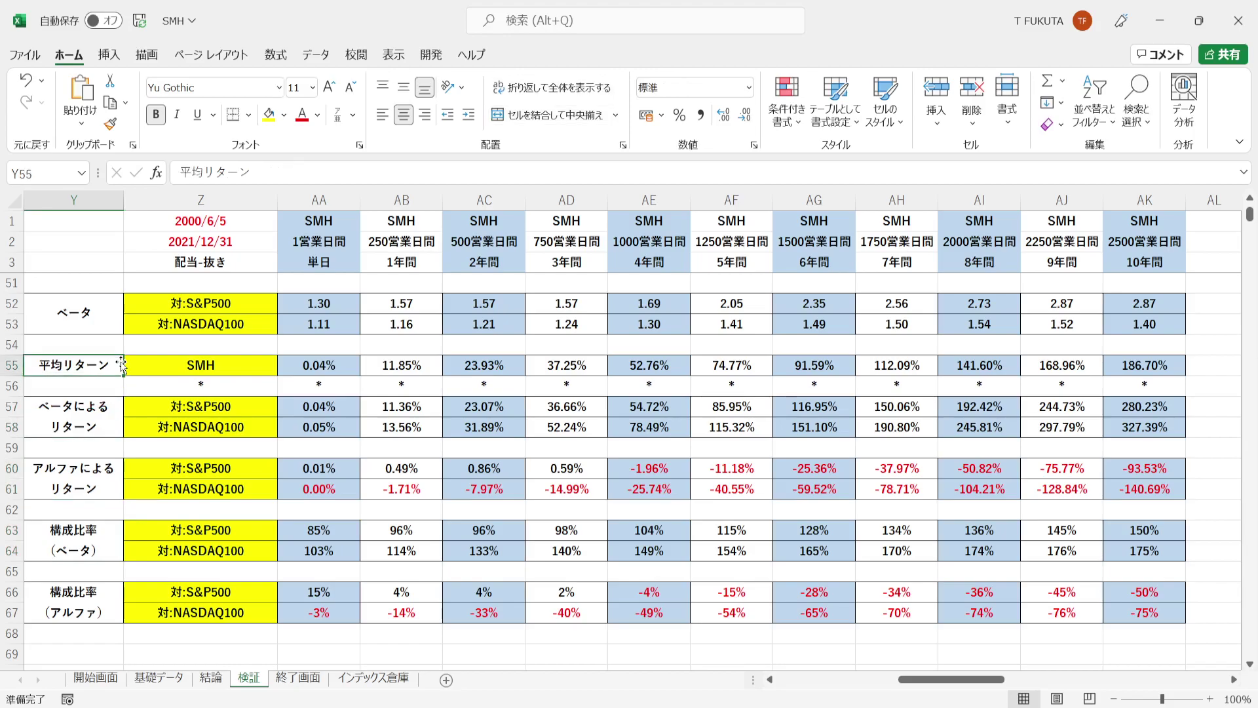
left_click_drag(330, 595, 412, 611)
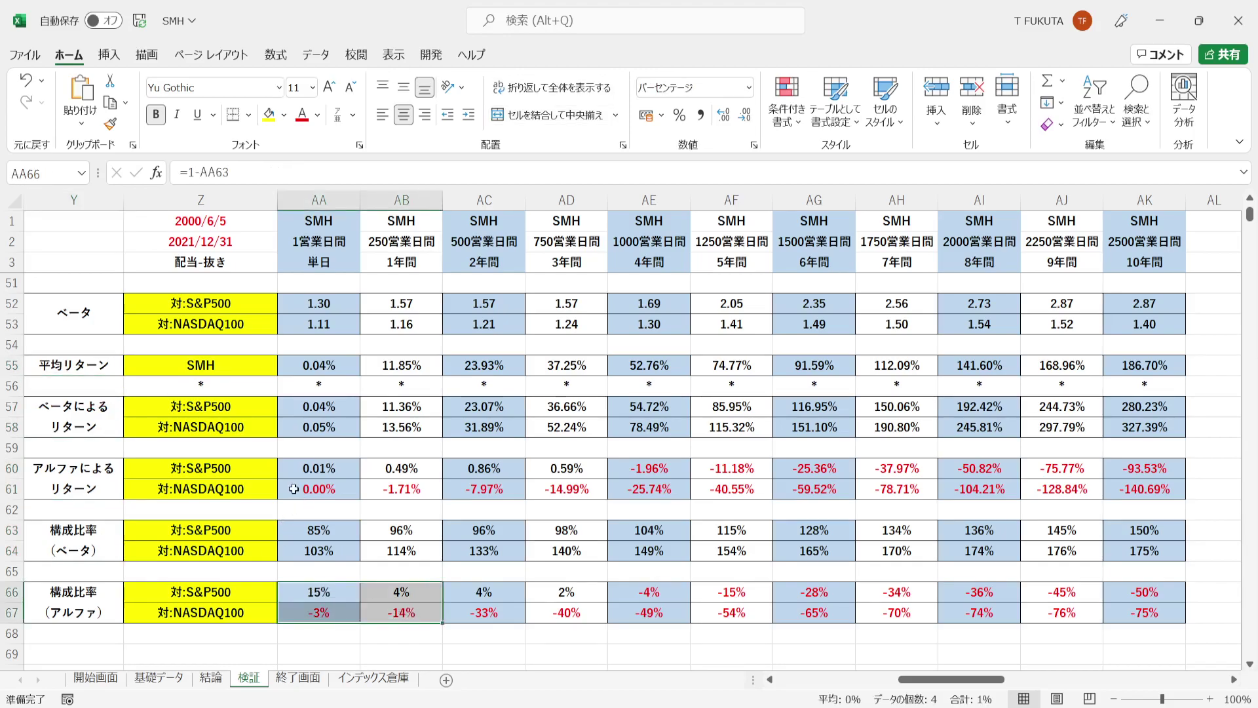
left_click_drag(306, 496, 672, 504)
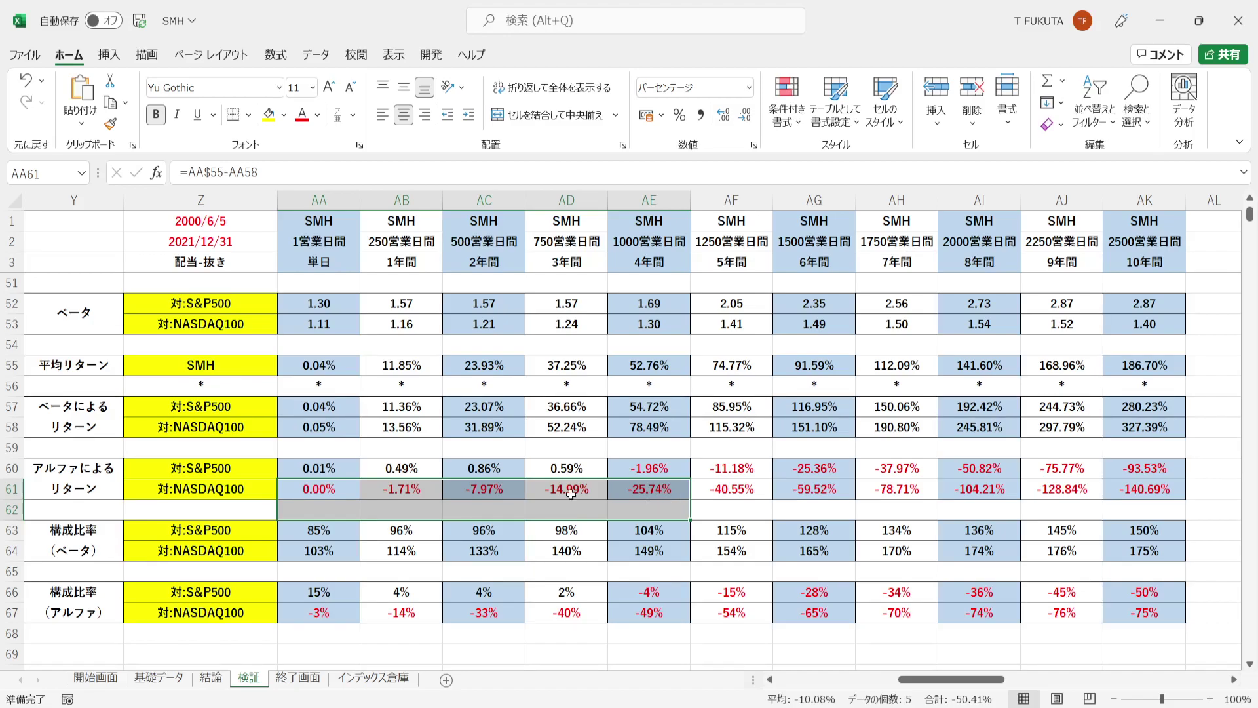
- Examine the S&P500 alpha returns in AA60:AD60 and AE60:AK60, followed by the NASDAQ100 alpha returns in AA61:AK61
left_click_drag(285, 469, 573, 471)
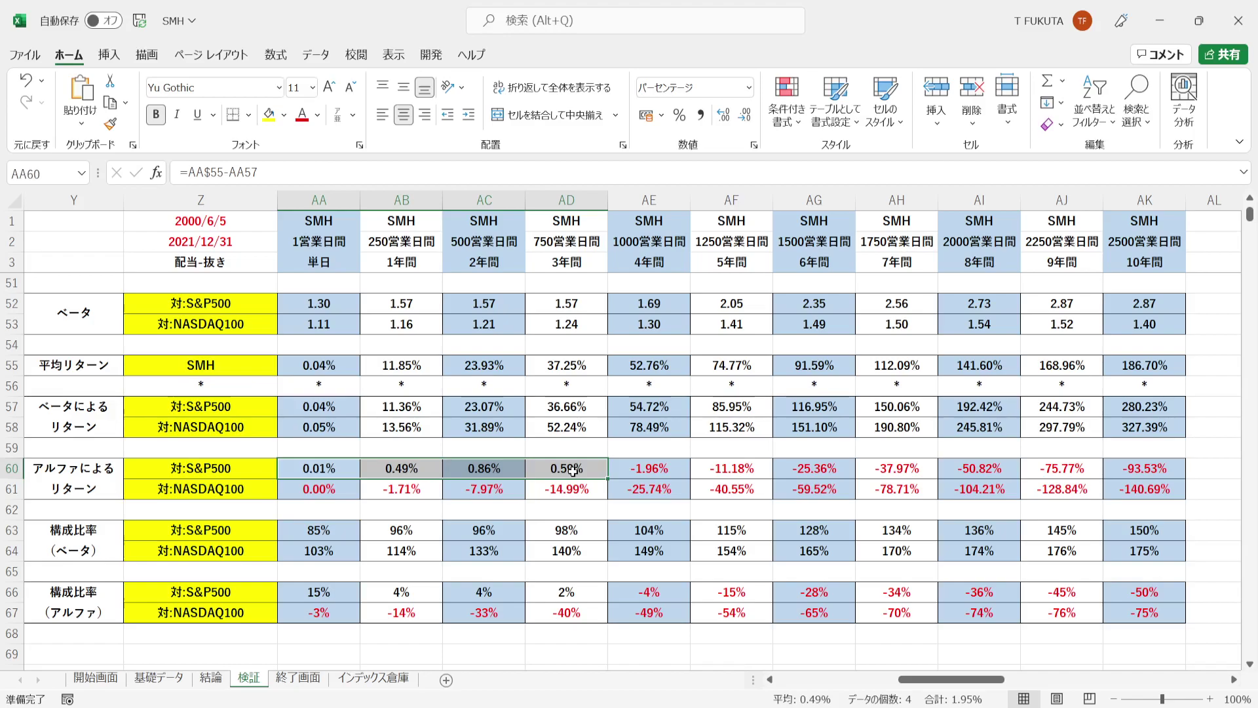
left_click_drag(622, 469, 1147, 469)
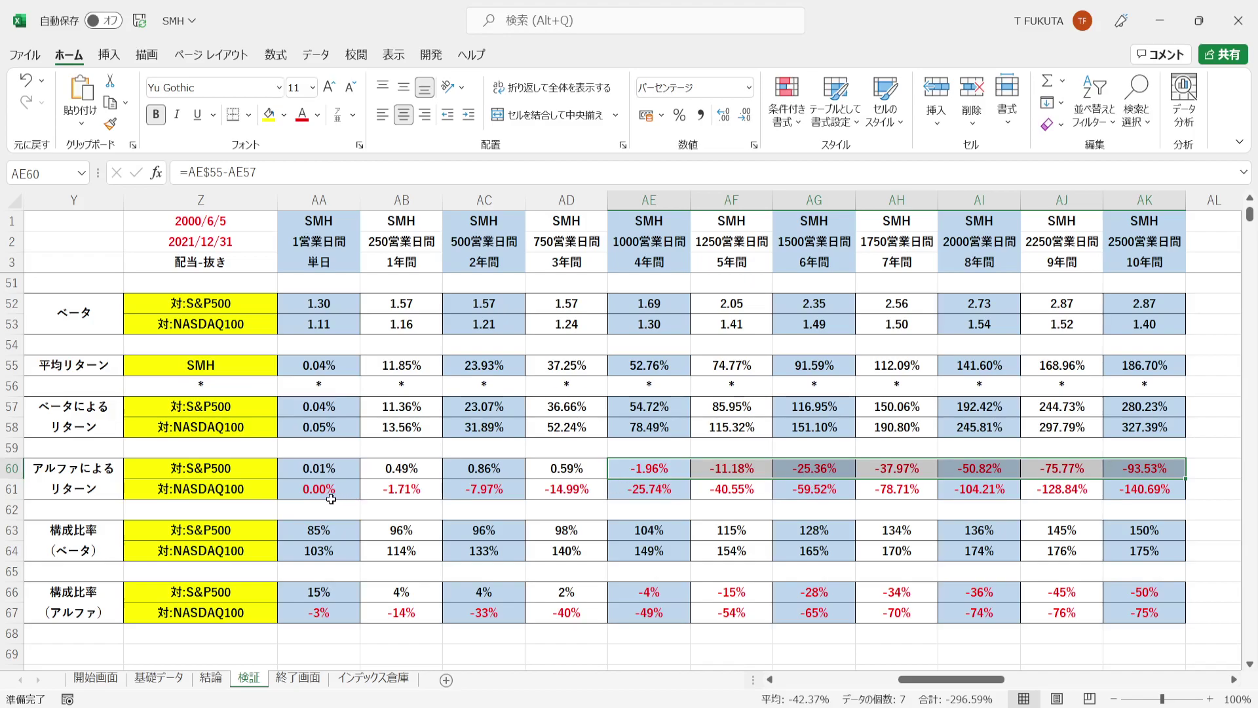
left_click_drag(309, 493, 1109, 491)
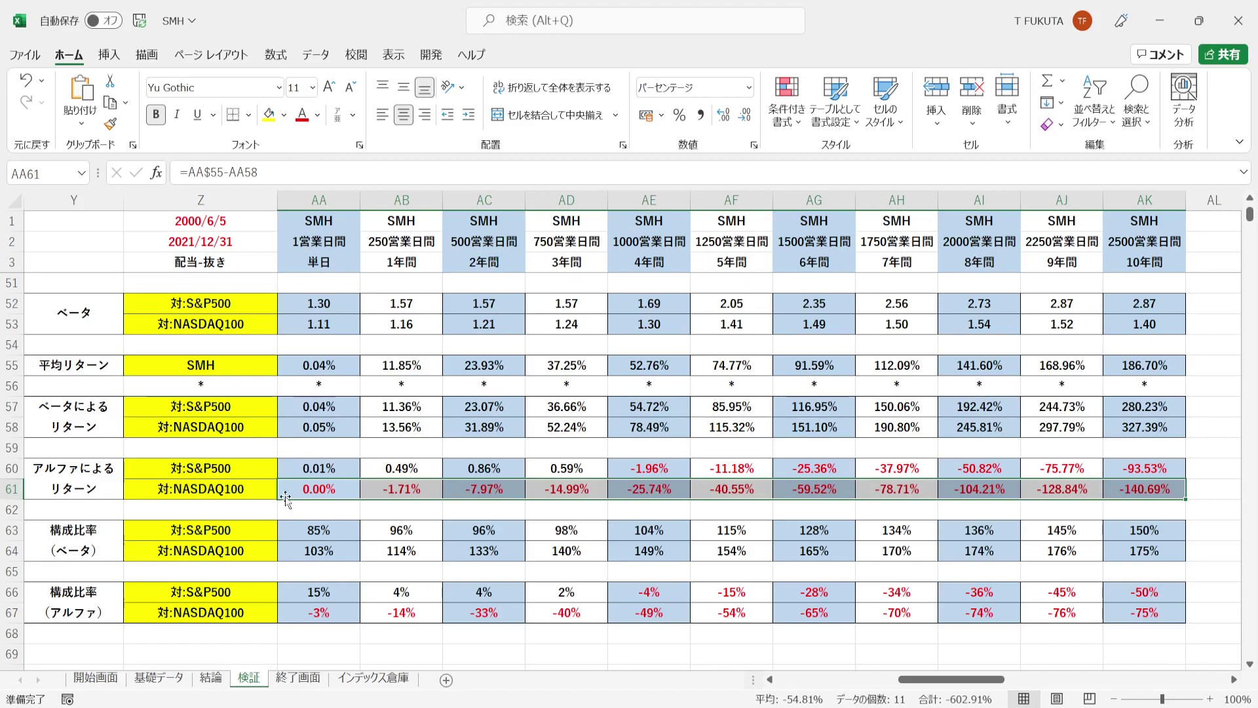
- Compare the 構成比率 block AA63:AK67 with the alpha returns in AA60:AK61, and check the start date in Z1 and cell AB61
left_click(291, 406)
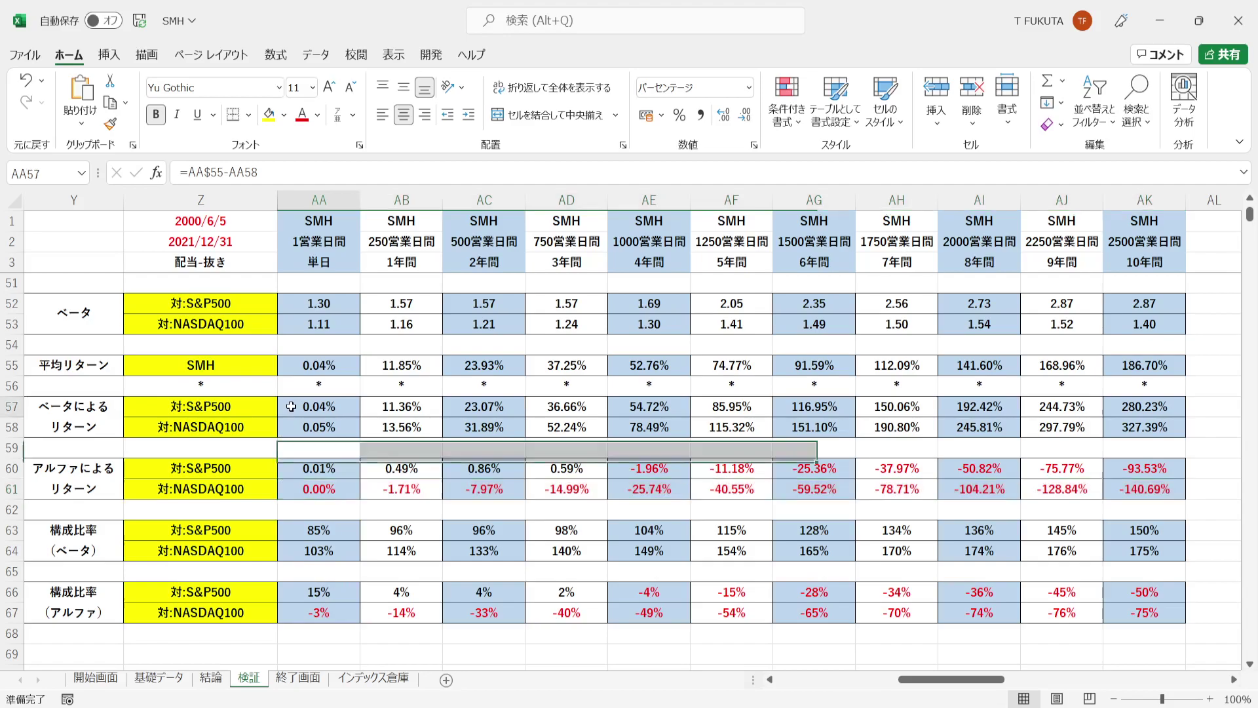
left_click_drag(290, 532, 682, 591)
left_click_drag(836, 604, 1133, 624)
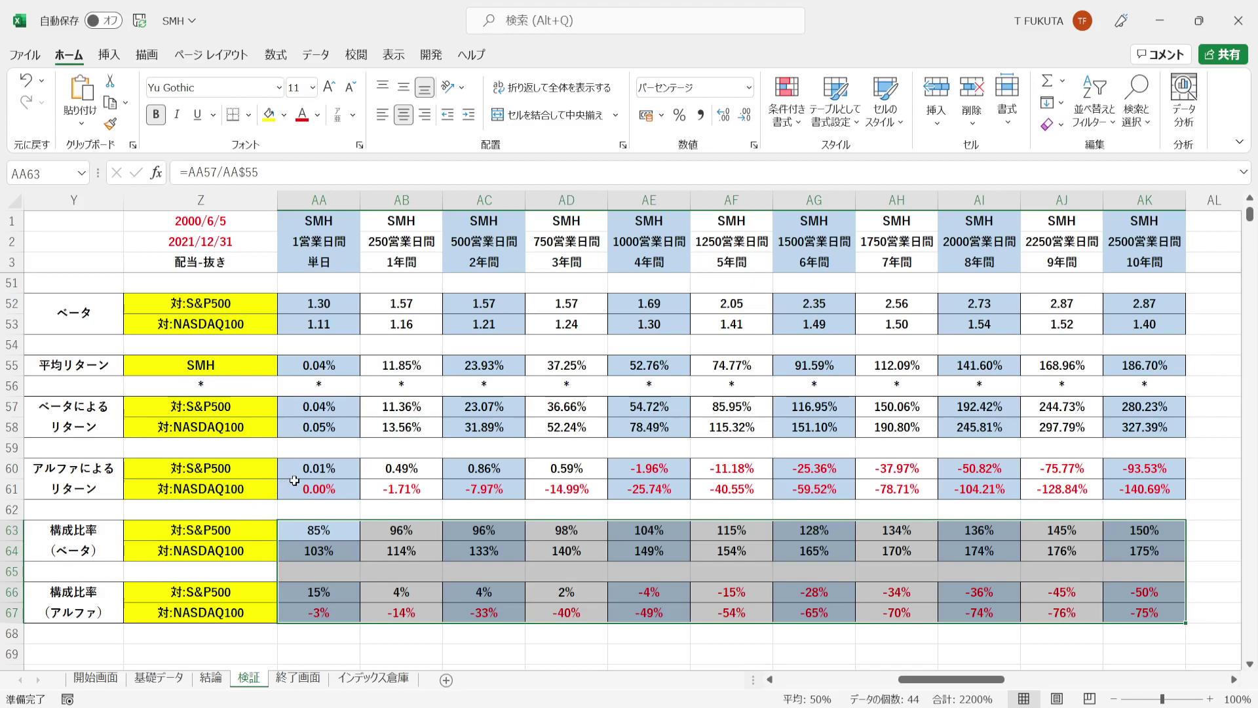
left_click_drag(293, 471, 1126, 492)
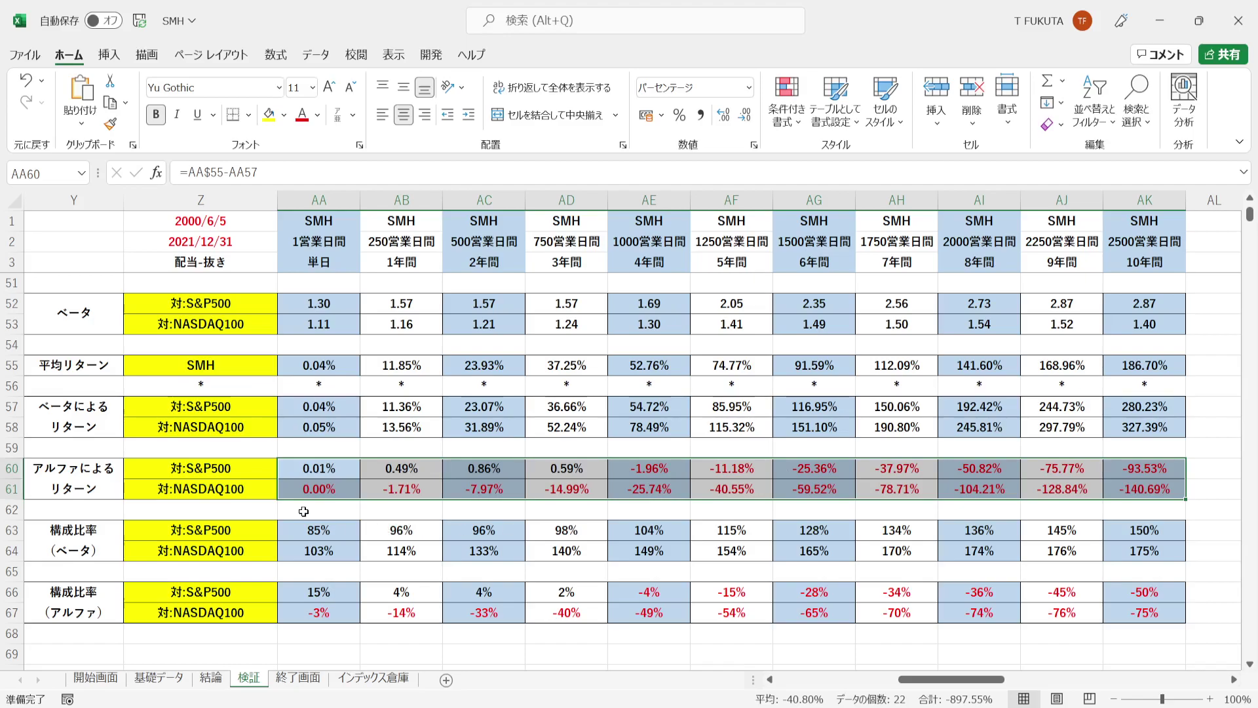
left_click(148, 227)
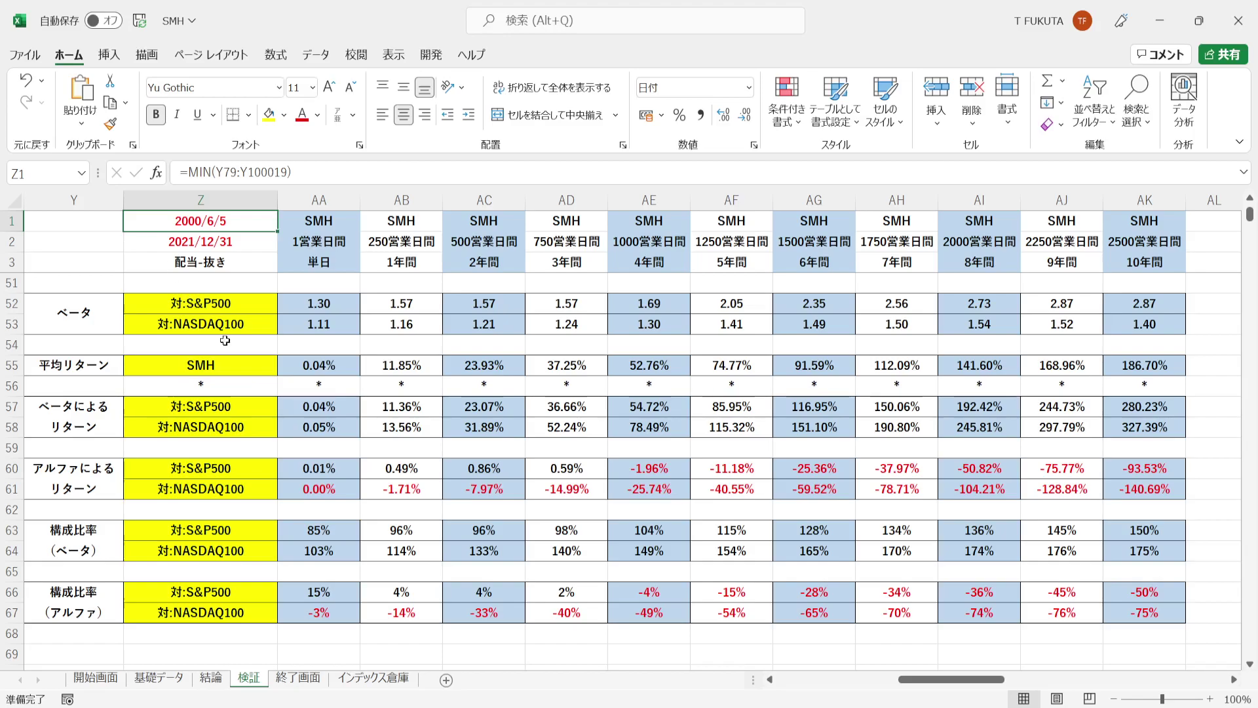
left_click(369, 490)
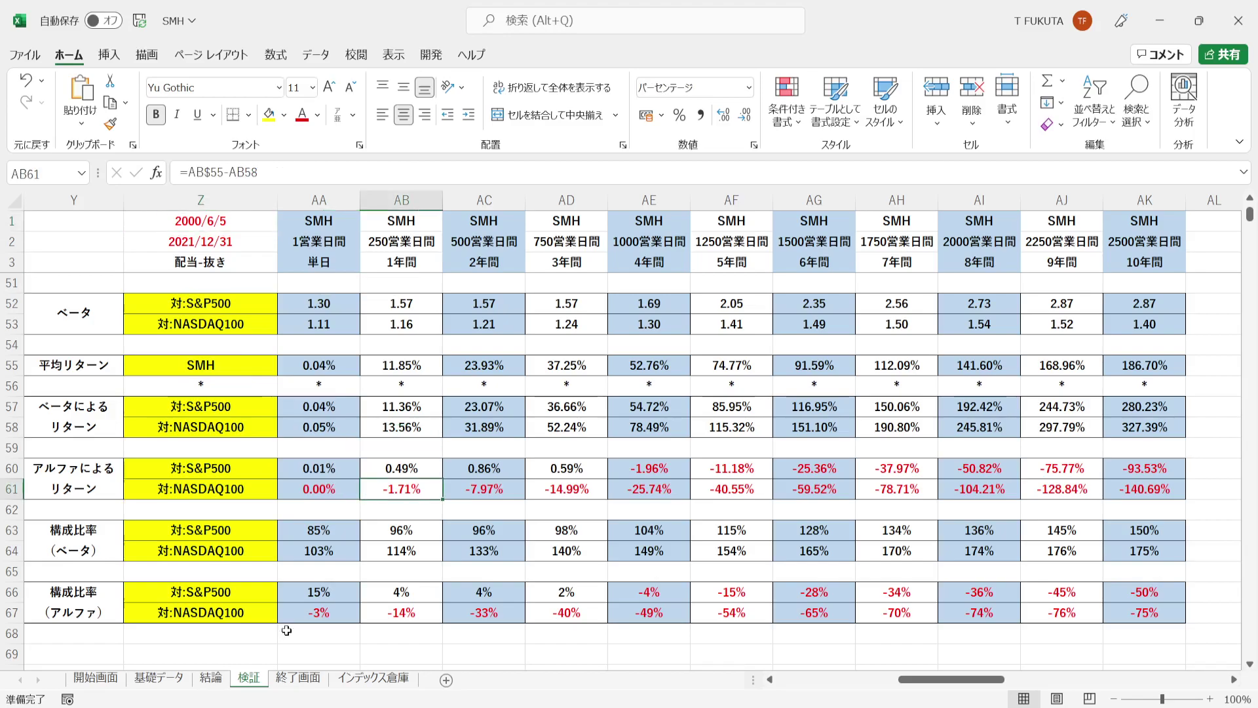
- Show the 終了画面 sheet and go over its closing thank-you message in A1 and comment request in A2
left_click(296, 679)
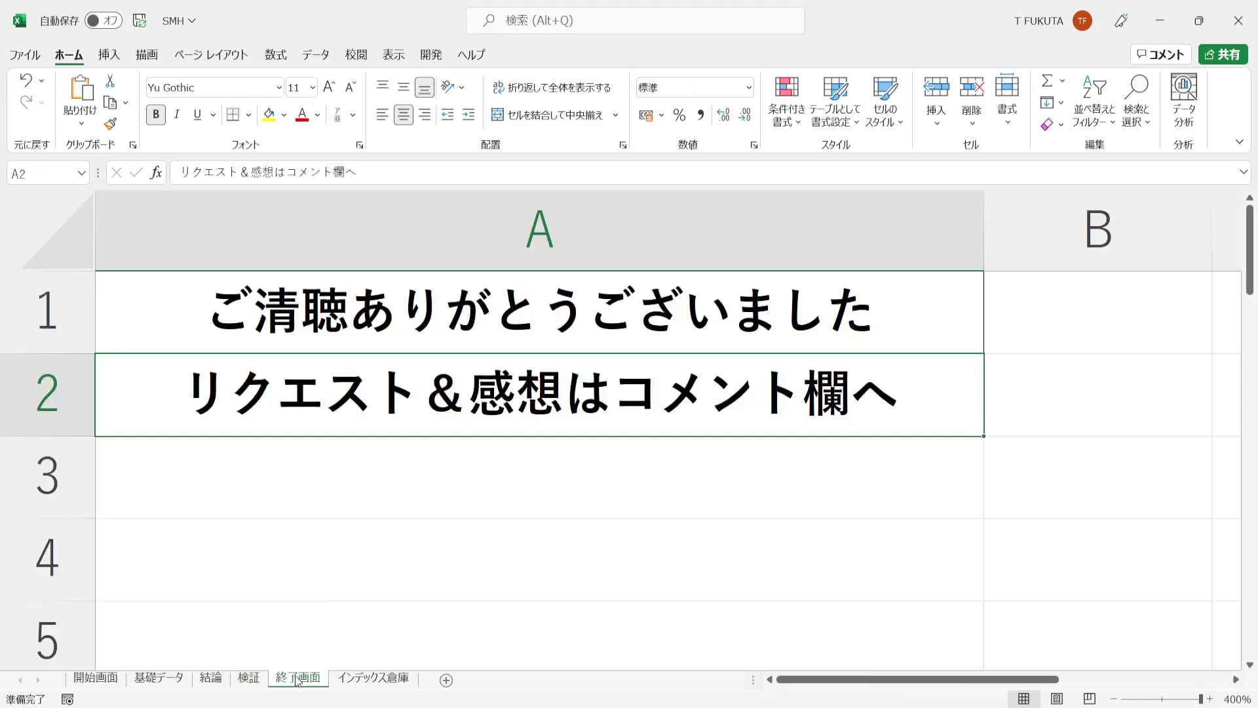
left_click(142, 324)
left_click(145, 388)
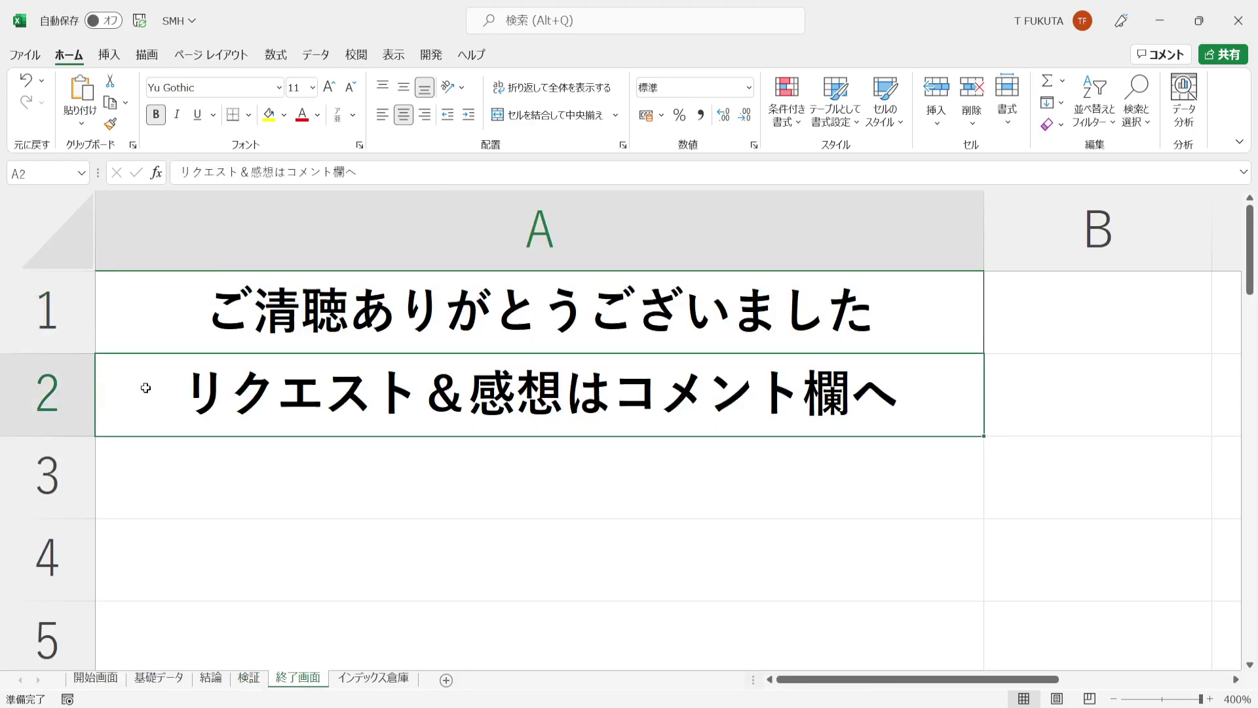